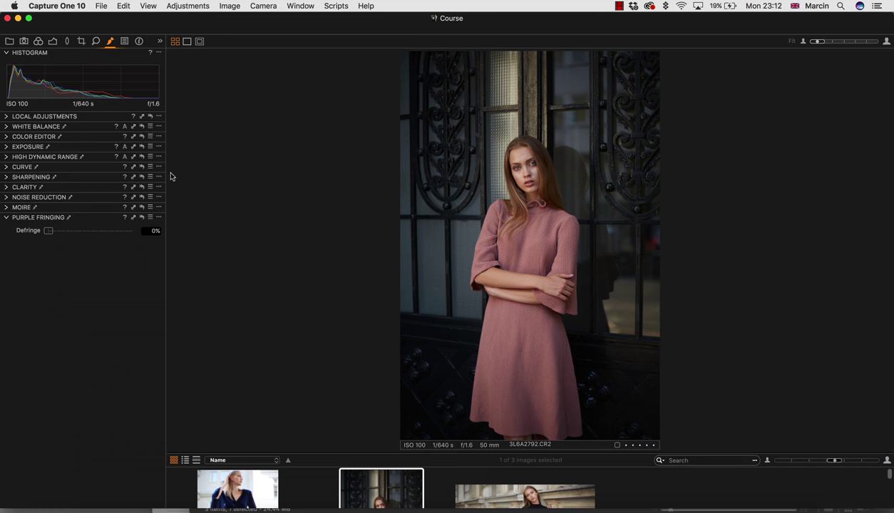
Look through the library, capture and color tool sets
{"action": "left_click", "coordinate": [10, 42]}
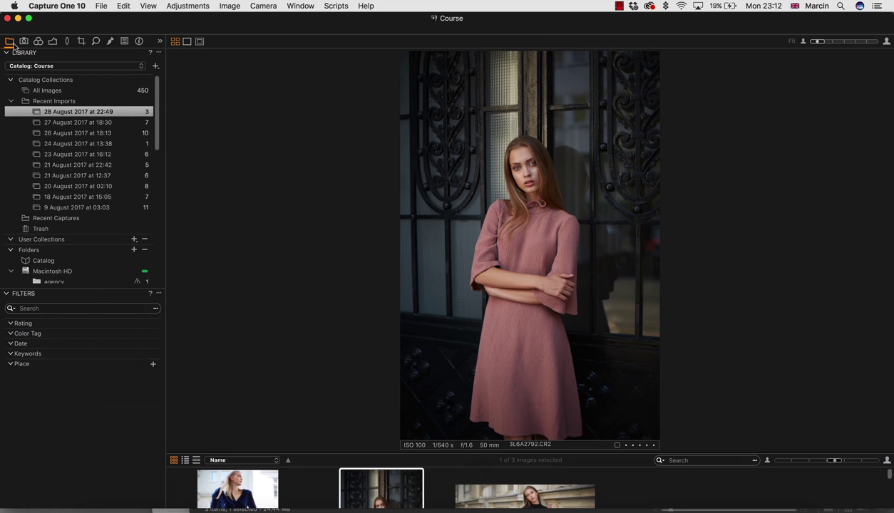
{"action": "left_click", "coordinate": [23, 41]}
{"action": "left_click", "coordinate": [39, 42]}
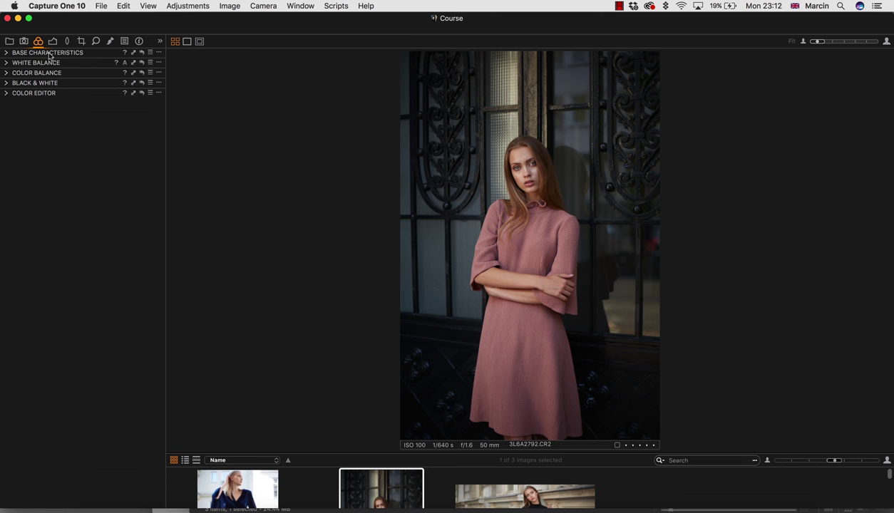
{"action": "left_click", "coordinate": [9, 42]}
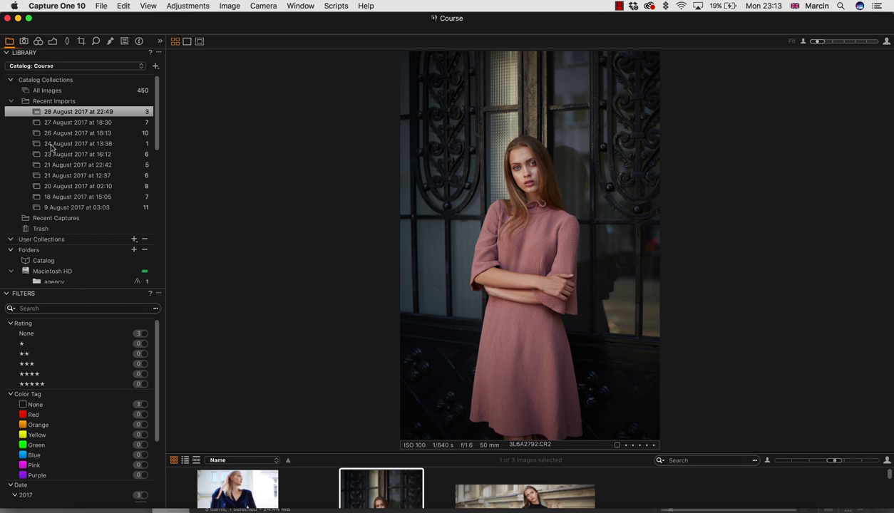
Collapse the Recent Imports list and the whole Library tool
{"action": "left_click", "coordinate": [10, 101]}
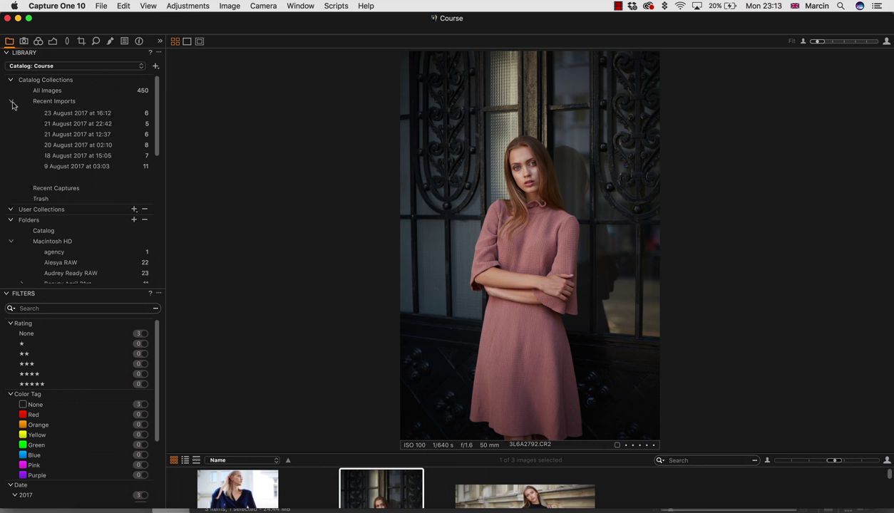
{"action": "left_click", "coordinate": [11, 80]}
{"action": "left_click", "coordinate": [6, 55]}
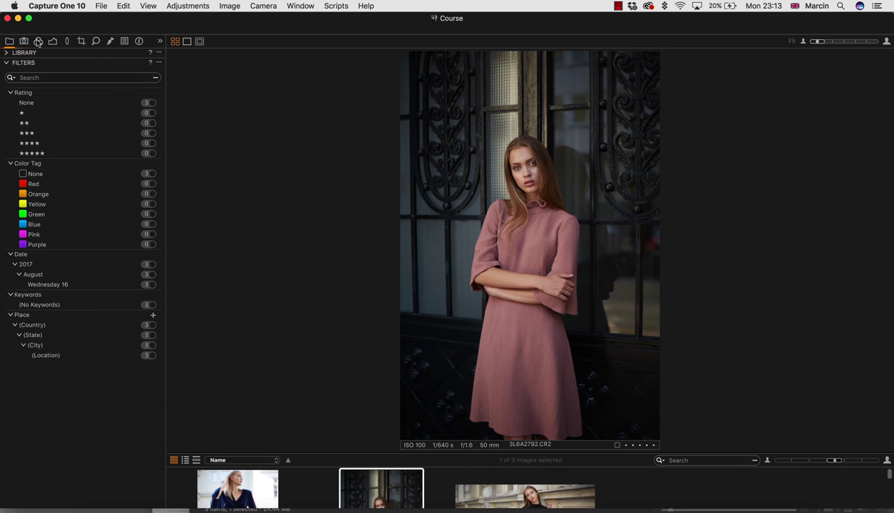
View the color tools, bring up the exposure tools and dismiss the iCloud connection alert for later
{"action": "left_click", "coordinate": [38, 42]}
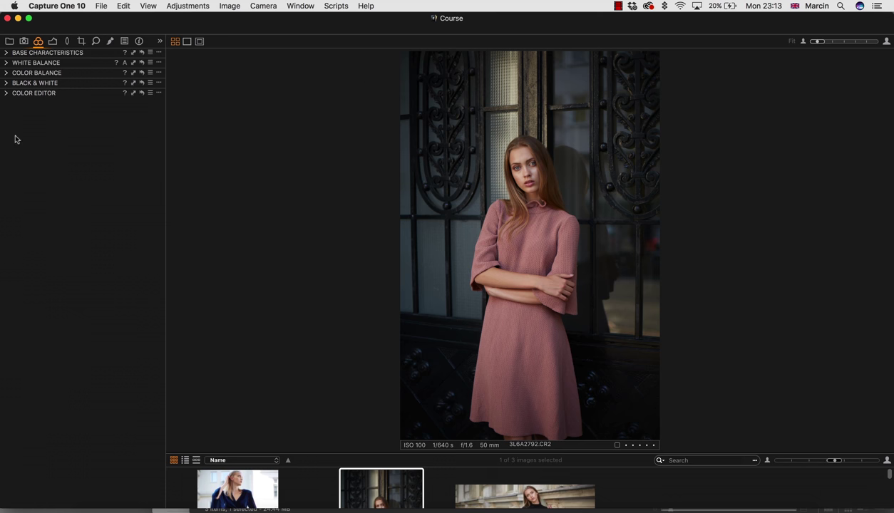
{"action": "left_click", "coordinate": [52, 42]}
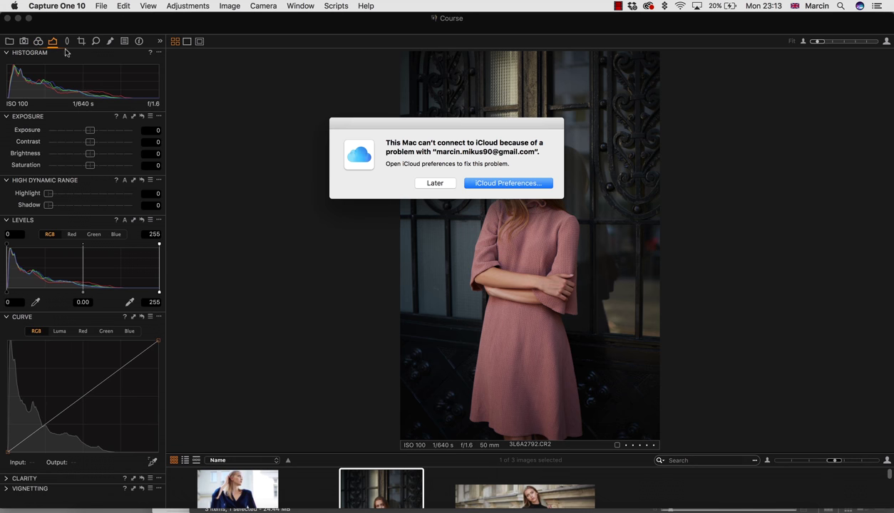
{"action": "left_click", "coordinate": [420, 185]}
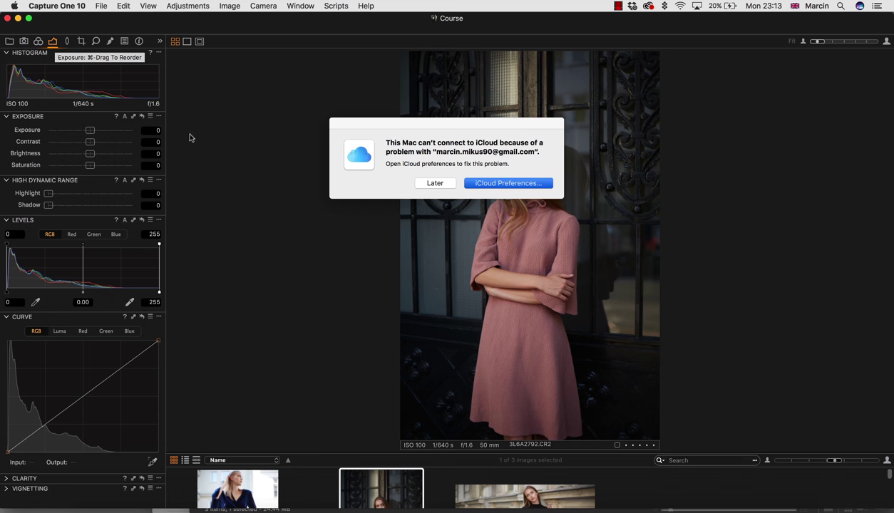
{"action": "left_click", "coordinate": [421, 183]}
Collapse the Histogram, Exposure, High Dynamic Range, Levels, Curve and Clarity tools in the exposure tool set
{"action": "left_click", "coordinate": [6, 53]}
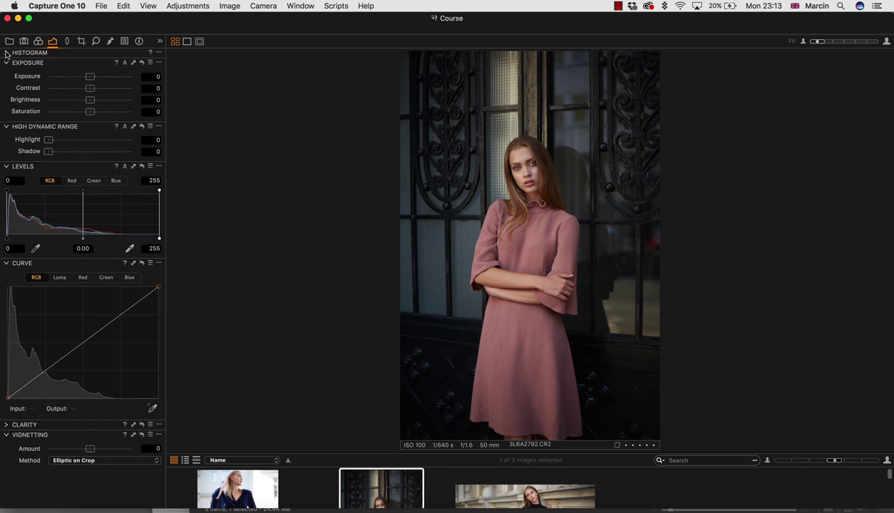
{"action": "left_click", "coordinate": [6, 63]}
{"action": "left_click", "coordinate": [5, 73]}
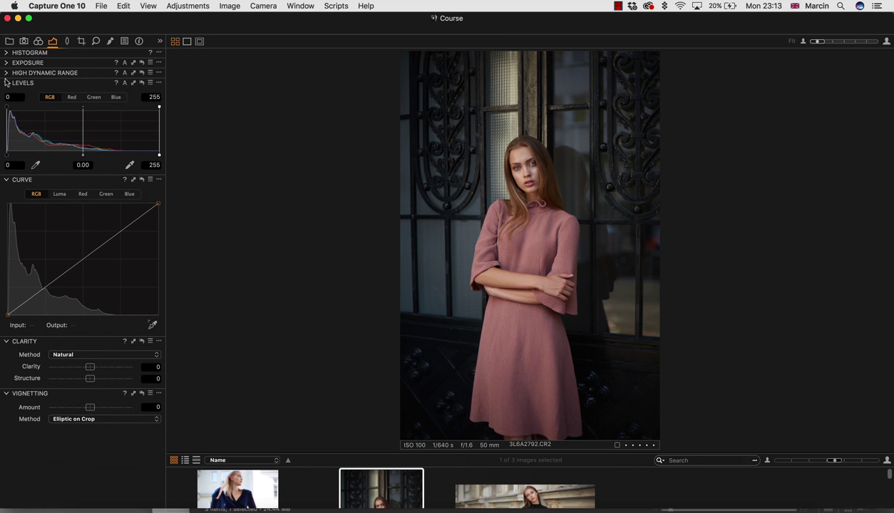
{"action": "left_click", "coordinate": [5, 83]}
{"action": "left_click", "coordinate": [5, 93]}
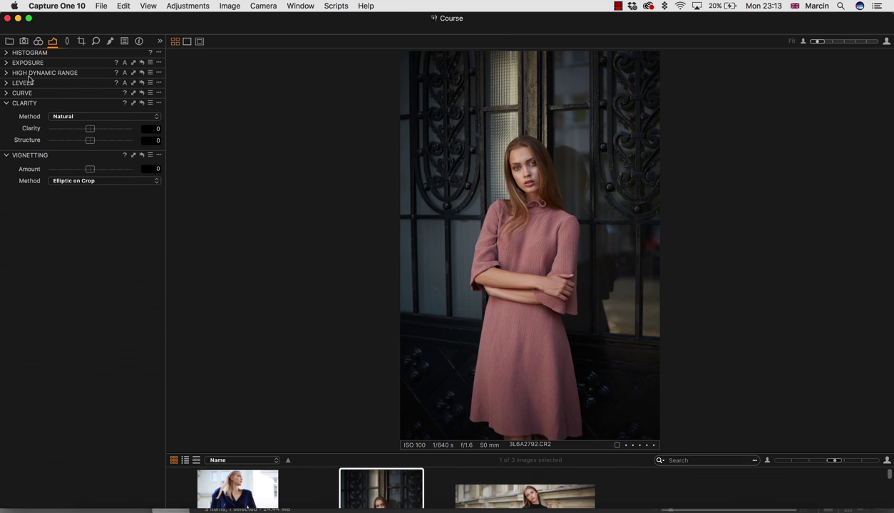
{"action": "left_click", "coordinate": [6, 102]}
Compare the exposure tool set with the local adjustments tool set, ending on local adjustments
{"action": "left_click", "coordinate": [110, 40]}
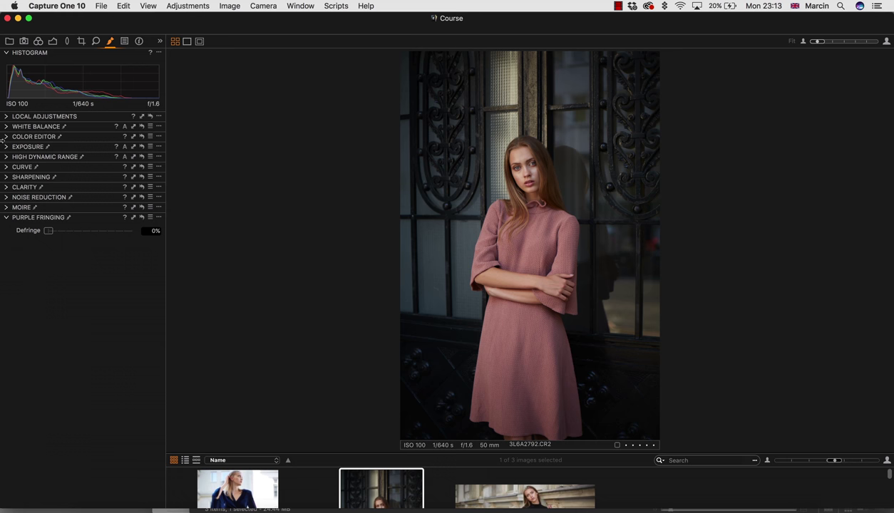
{"action": "left_click", "coordinate": [52, 41]}
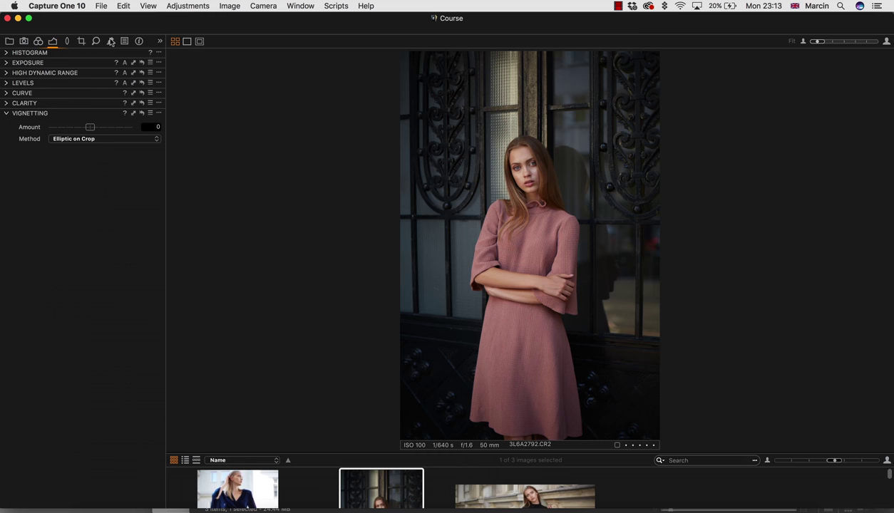
{"action": "left_click", "coordinate": [111, 41]}
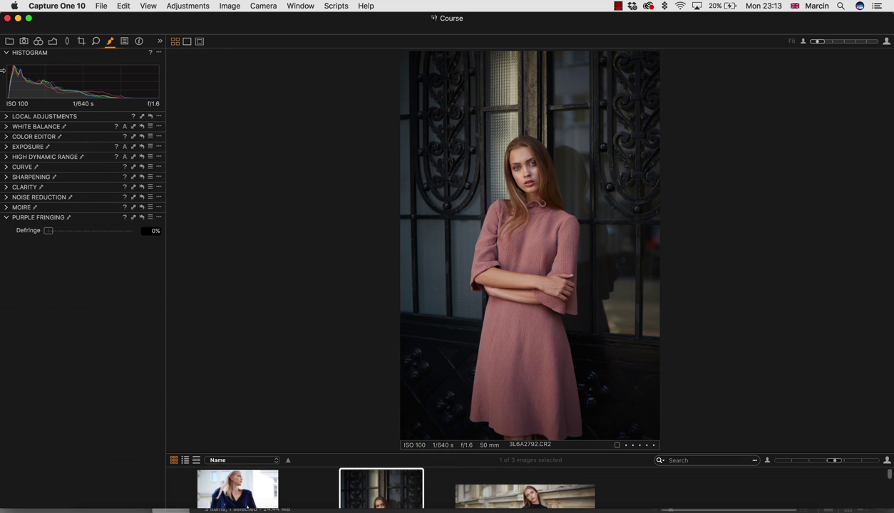
Set the High Dynamic Range highlight to 100 and shadow to 2 for the whole photo
{"action": "left_click", "coordinate": [8, 156]}
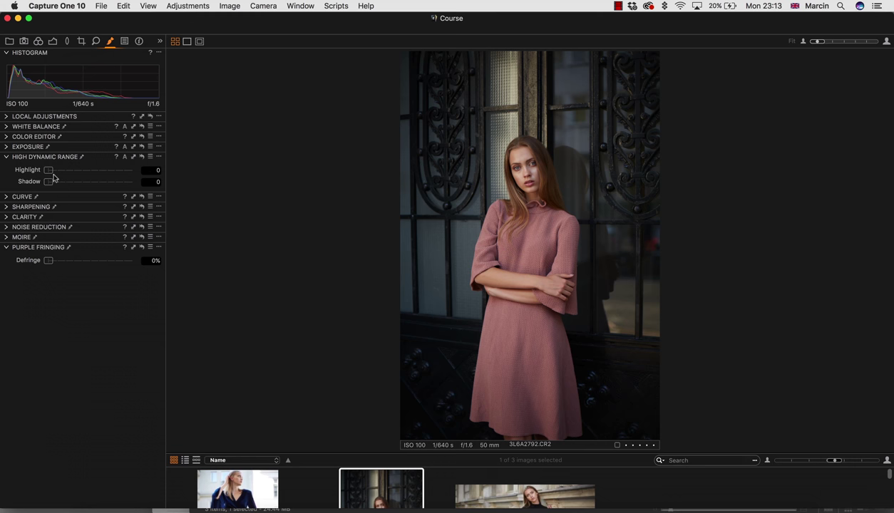
{"action": "left_click_drag", "start_coordinate": [52, 173], "coordinate": [166, 169]}
{"action": "left_click_drag", "start_coordinate": [48, 182], "coordinate": [51, 187]}
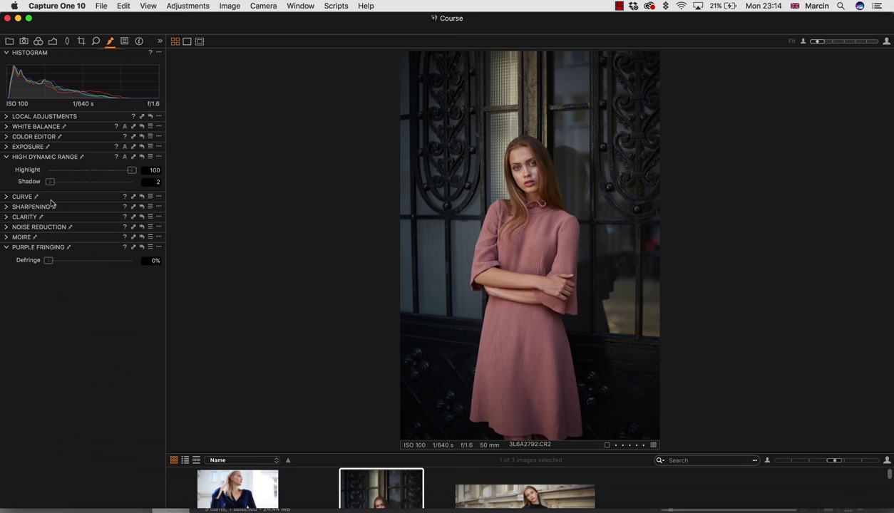
{"action": "left_click", "coordinate": [7, 156]}
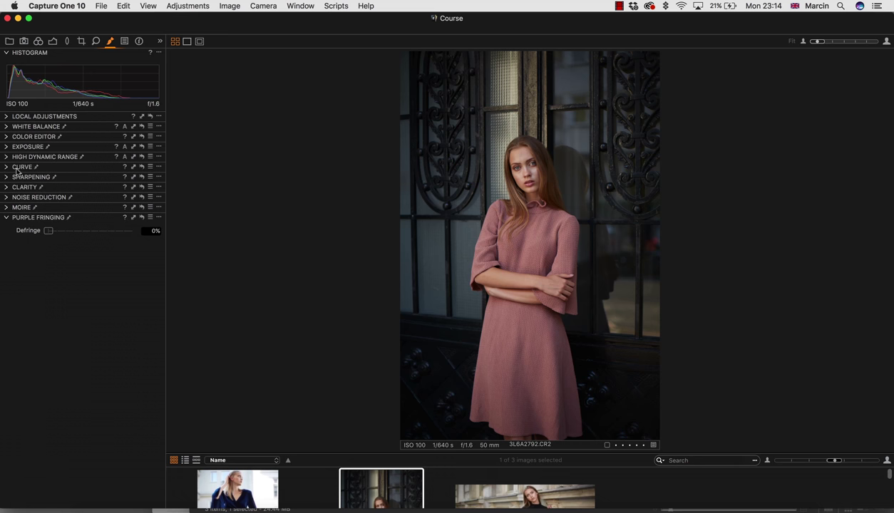
Add a new local adjustment layer named dress
{"action": "left_click", "coordinate": [7, 117]}
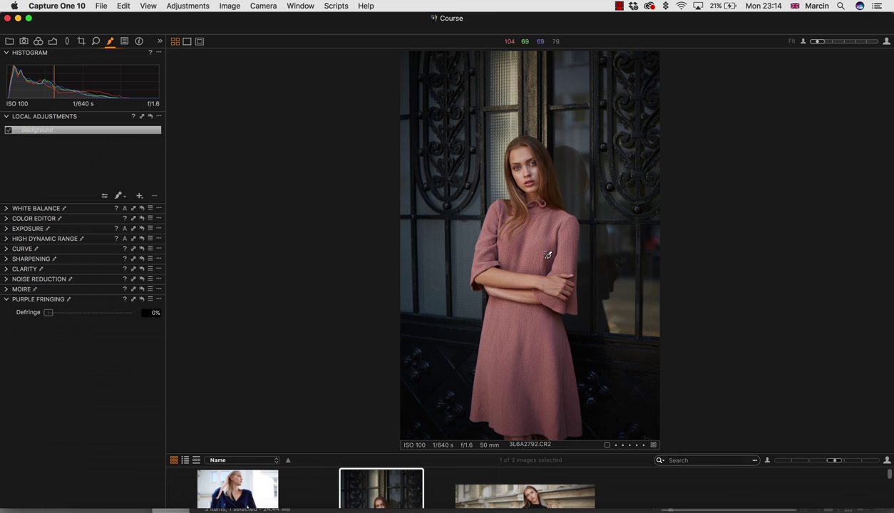
{"action": "left_click", "coordinate": [139, 196]}
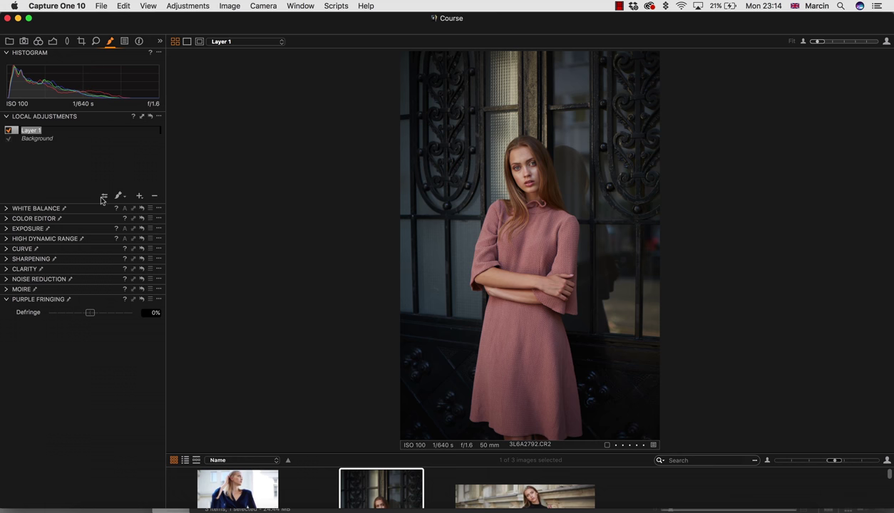
{"action": "type", "text": "dress"}
{"action": "key", "text": "Return"}
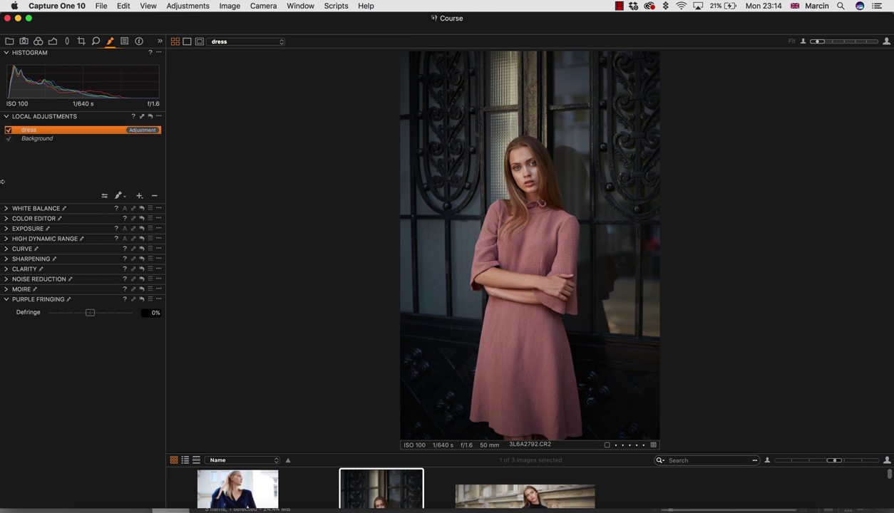
{"action": "left_click", "coordinate": [8, 117]}
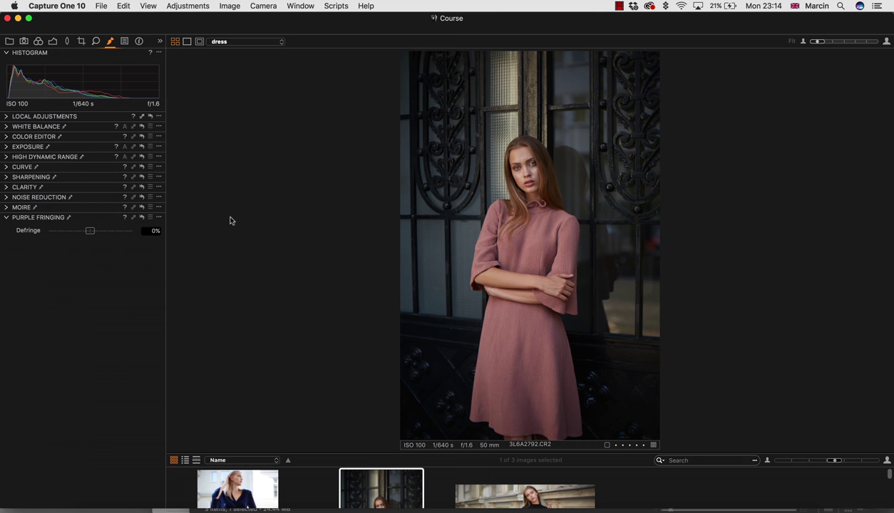
Sample the pink dress color in the advanced Color Editor and set its hue rotation to 30 and saturation to 200
{"action": "left_click", "coordinate": [13, 136]}
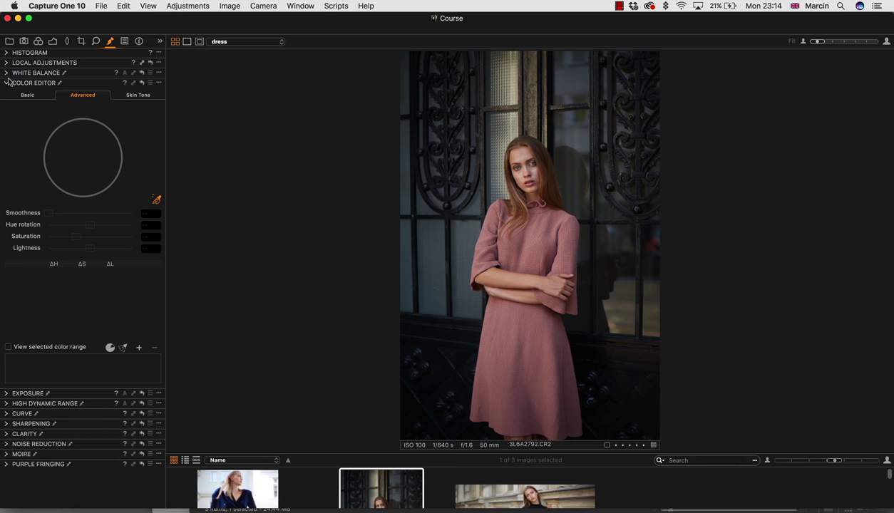
{"action": "left_click", "coordinate": [157, 200]}
{"action": "left_click", "coordinate": [535, 236]}
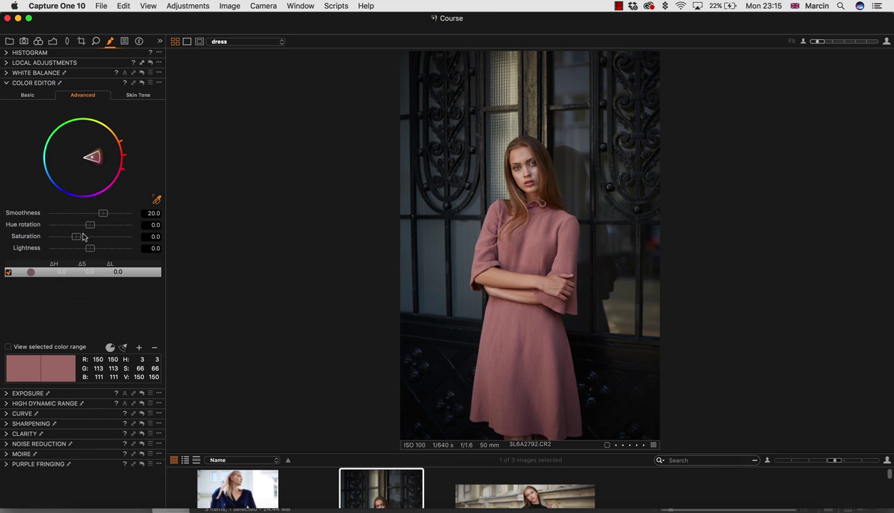
{"action": "left_click_drag", "start_coordinate": [90, 225], "coordinate": [118, 223]}
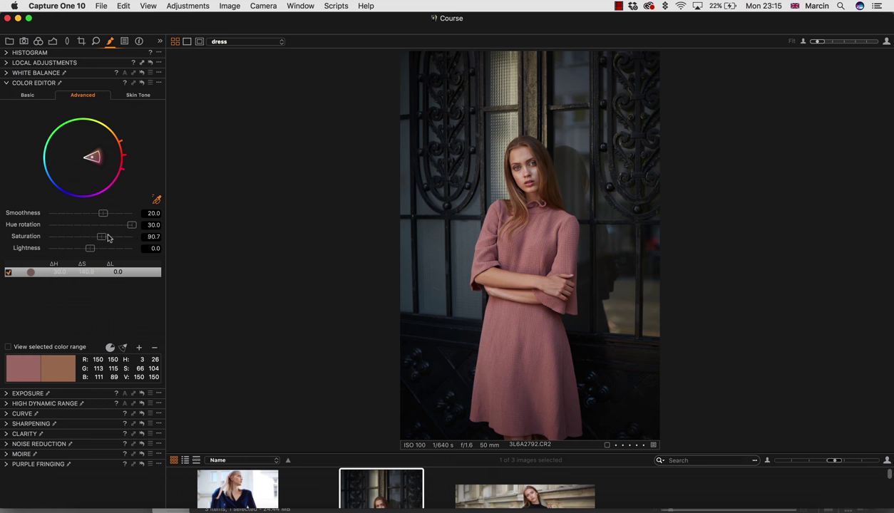
{"action": "left_click_drag", "start_coordinate": [131, 239], "coordinate": [147, 242]}
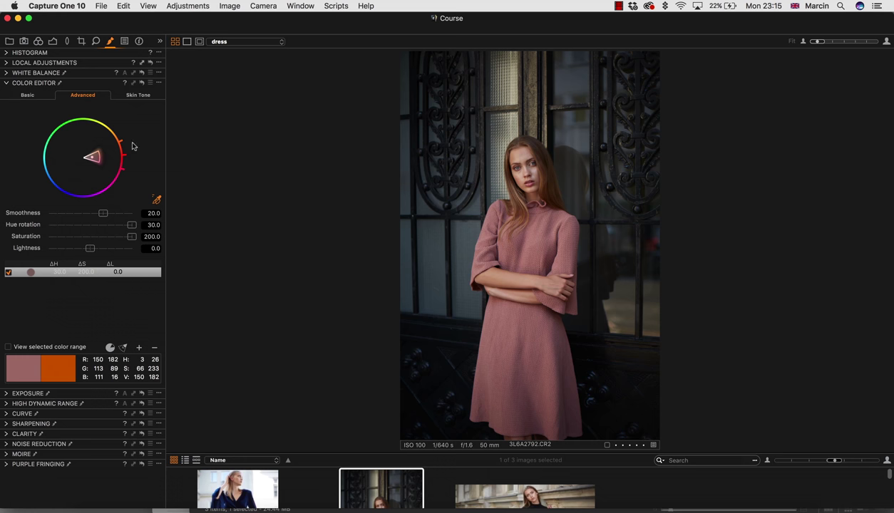
Brush the first areas of the dress layer's mask onto the chest and the upper skirt
{"action": "left_click", "coordinate": [6, 63]}
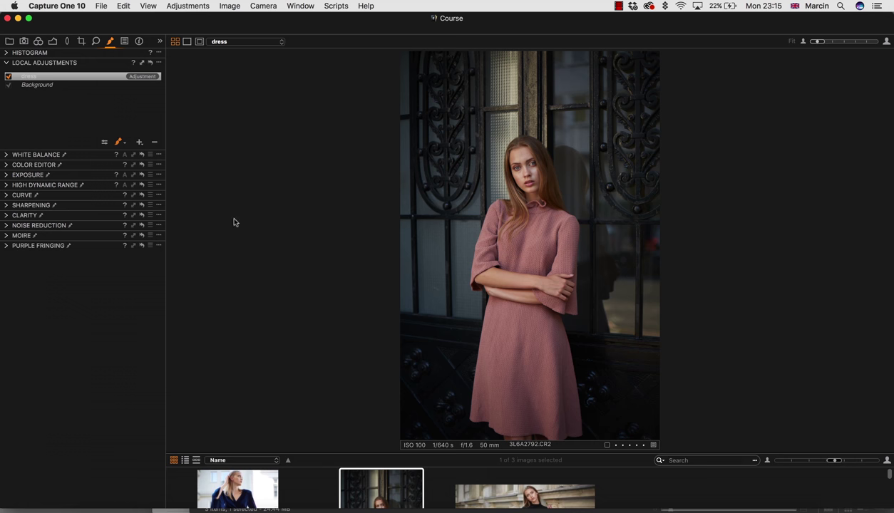
{"action": "mouse_move", "coordinate": [543, 242]}
{"action": "left_mouse_down"}
{"action": "mouse_move", "coordinate": [520, 249]}
{"action": "mouse_move", "coordinate": [535, 251]}
{"action": "left_mouse_up"}
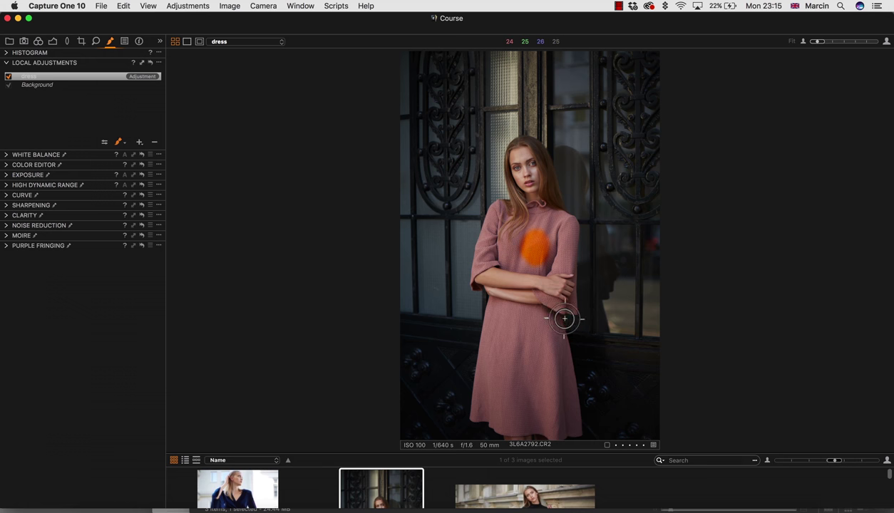
{"action": "mouse_move", "coordinate": [503, 317]}
{"action": "left_mouse_down"}
{"action": "mouse_move", "coordinate": [527, 343]}
{"action": "mouse_move", "coordinate": [506, 365]}
{"action": "left_mouse_up"}
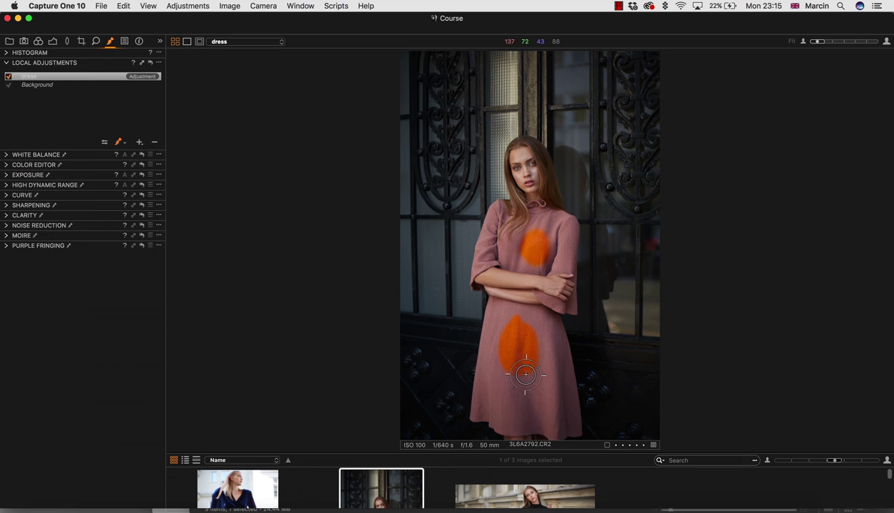
Paint the mask over the ruffled collar, upper chest and her left shoulder with a smaller brush
{"action": "key", "text": "super+plus"}
{"action": "key", "text": "super+plus"}
{"action": "key", "text": "super+plus"}
{"action": "key", "text": "super+plus"}
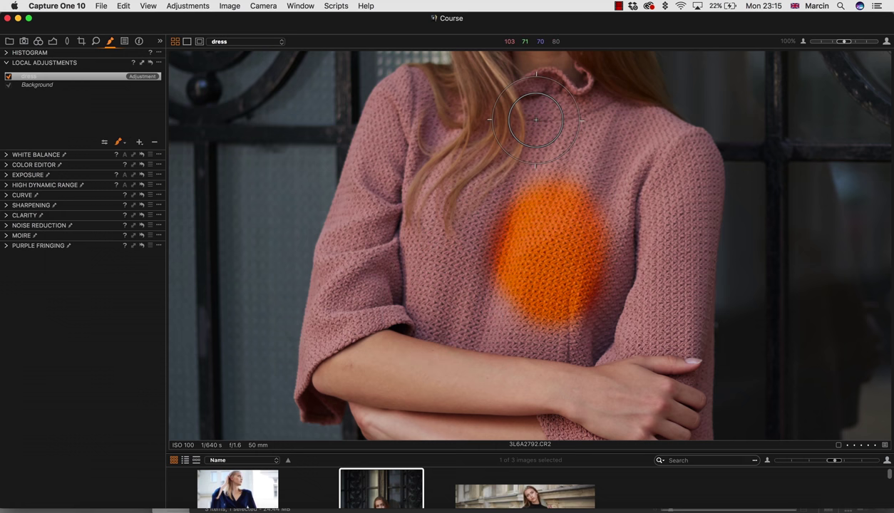
{"action": "key", "text": "["}
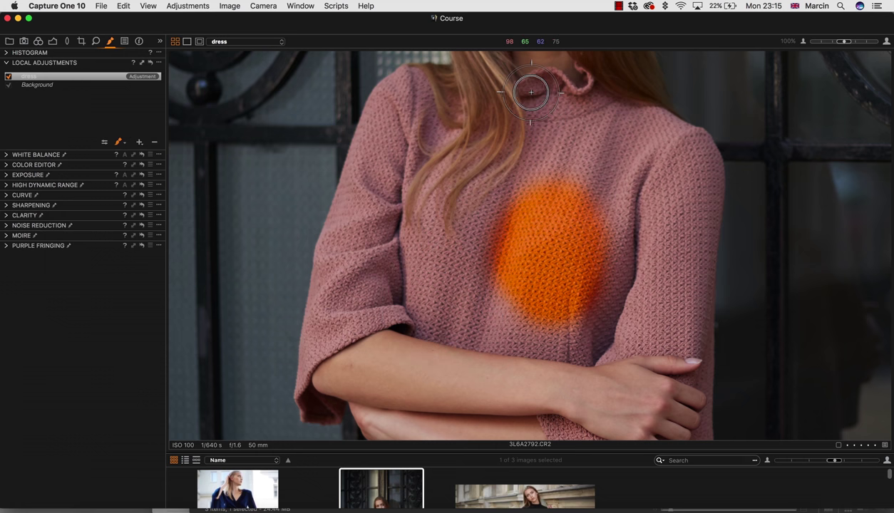
{"action": "mouse_move", "coordinate": [538, 87]}
{"action": "left_mouse_down"}
{"action": "mouse_move", "coordinate": [573, 106]}
{"action": "mouse_move", "coordinate": [594, 104]}
{"action": "mouse_move", "coordinate": [555, 149]}
{"action": "mouse_move", "coordinate": [545, 113]}
{"action": "mouse_move", "coordinate": [521, 203]}
{"action": "mouse_move", "coordinate": [540, 132]}
{"action": "mouse_move", "coordinate": [522, 193]}
{"action": "mouse_move", "coordinate": [556, 157]}
{"action": "mouse_move", "coordinate": [568, 179]}
{"action": "mouse_move", "coordinate": [580, 172]}
{"action": "mouse_move", "coordinate": [603, 111]}
{"action": "mouse_move", "coordinate": [635, 114]}
{"action": "mouse_move", "coordinate": [682, 147]}
{"action": "mouse_move", "coordinate": [657, 121]}
{"action": "mouse_move", "coordinate": [698, 153]}
{"action": "mouse_move", "coordinate": [670, 129]}
{"action": "mouse_move", "coordinate": [667, 157]}
{"action": "left_mouse_up"}
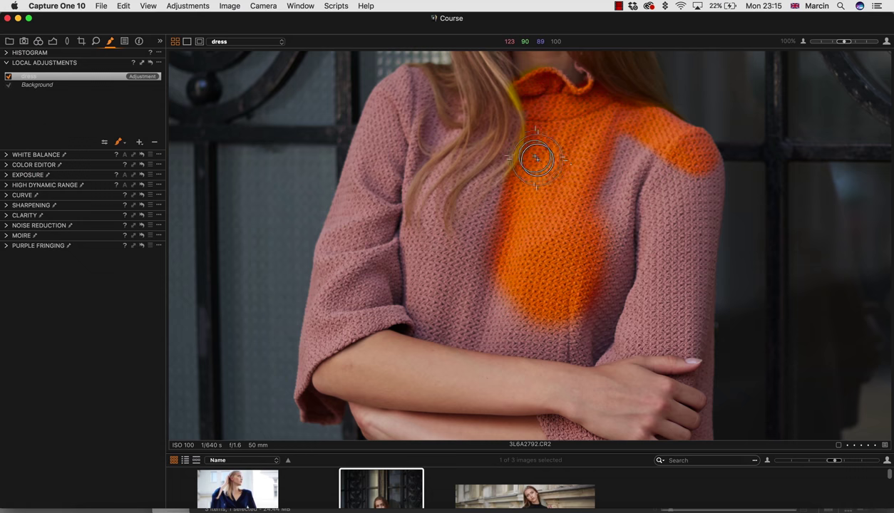
Paint the dress layer's mask over her left sleeve and the strip of dress just above her crossed arms
{"action": "scroll", "coordinate": [539, 160], "scroll_direction": "up", "scroll_amount": 3}
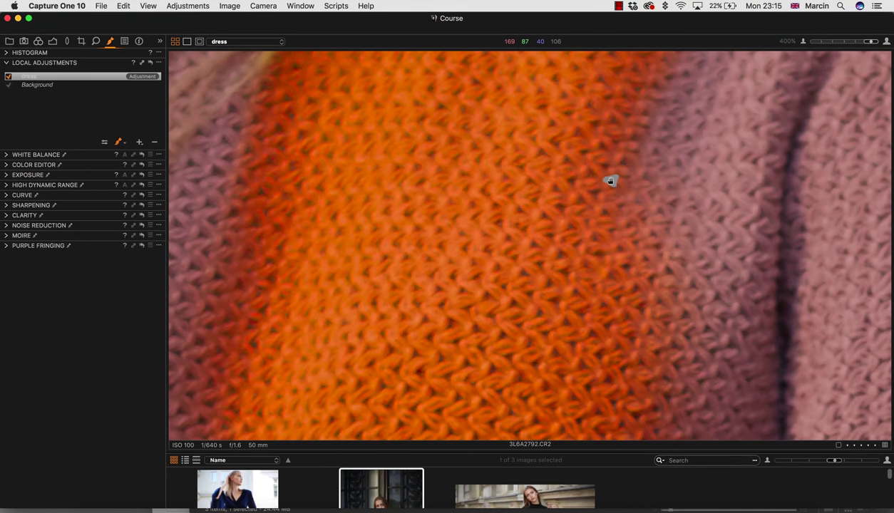
{"action": "scroll", "coordinate": [609, 178], "scroll_direction": "down", "scroll_amount": 5}
{"action": "mouse_move", "coordinate": [607, 177]}
{"action": "left_mouse_down"}
{"action": "mouse_move", "coordinate": [529, 188]}
{"action": "mouse_move", "coordinate": [582, 199]}
{"action": "mouse_move", "coordinate": [600, 224]}
{"action": "mouse_move", "coordinate": [621, 276]}
{"action": "mouse_move", "coordinate": [594, 317]}
{"action": "mouse_move", "coordinate": [613, 257]}
{"action": "mouse_move", "coordinate": [604, 217]}
{"action": "mouse_move", "coordinate": [613, 196]}
{"action": "mouse_move", "coordinate": [610, 313]}
{"action": "mouse_move", "coordinate": [622, 317]}
{"action": "left_mouse_up"}
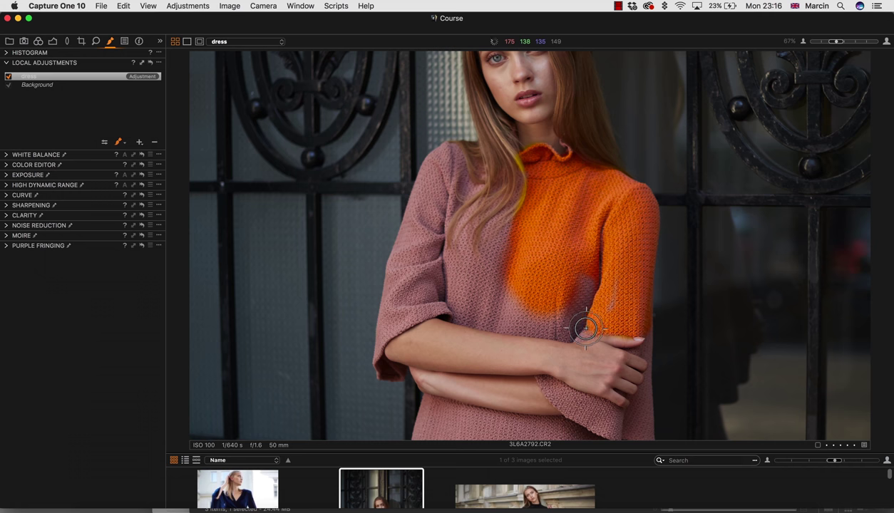
{"action": "left_click_drag", "start_coordinate": [584, 328], "coordinate": [511, 325]}
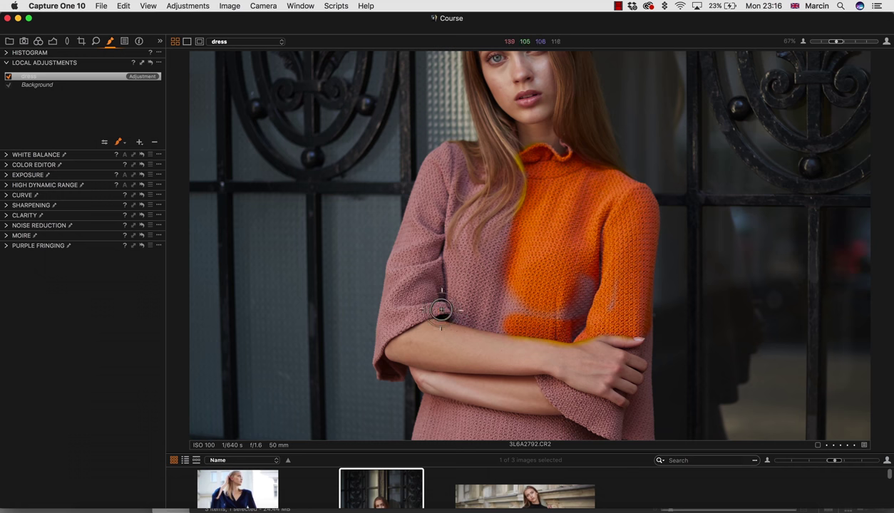
{"action": "mouse_move", "coordinate": [441, 310]}
{"action": "left_mouse_down"}
{"action": "mouse_move", "coordinate": [513, 310]}
{"action": "mouse_move", "coordinate": [447, 311]}
{"action": "mouse_move", "coordinate": [539, 325]}
{"action": "left_mouse_up"}
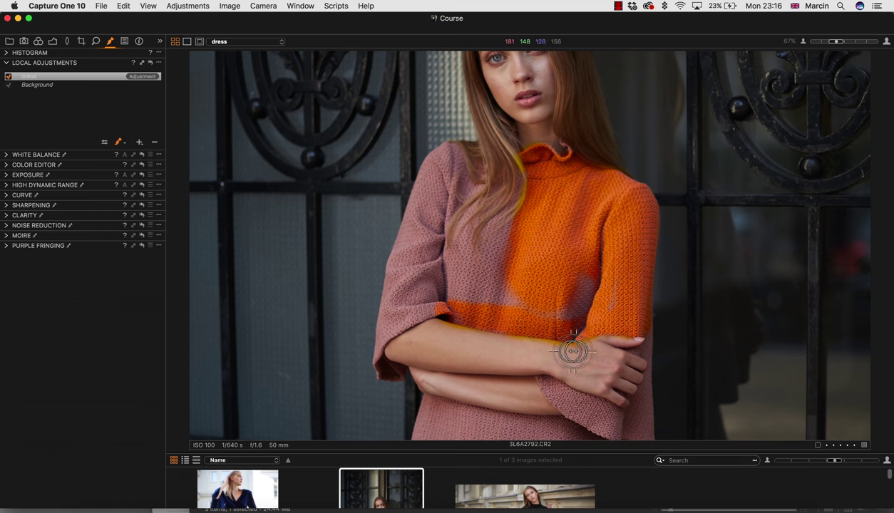
Brush the mask over the rest of the chest, behind the hair ends and along her right sleeve, filling the remaining pink gaps
{"action": "mouse_move", "coordinate": [521, 339]}
{"action": "left_mouse_down"}
{"action": "mouse_move", "coordinate": [511, 308]}
{"action": "mouse_move", "coordinate": [475, 293]}
{"action": "mouse_move", "coordinate": [491, 279]}
{"action": "mouse_move", "coordinate": [507, 294]}
{"action": "mouse_move", "coordinate": [512, 256]}
{"action": "mouse_move", "coordinate": [487, 265]}
{"action": "mouse_move", "coordinate": [511, 220]}
{"action": "mouse_move", "coordinate": [483, 259]}
{"action": "mouse_move", "coordinate": [498, 224]}
{"action": "left_mouse_up"}
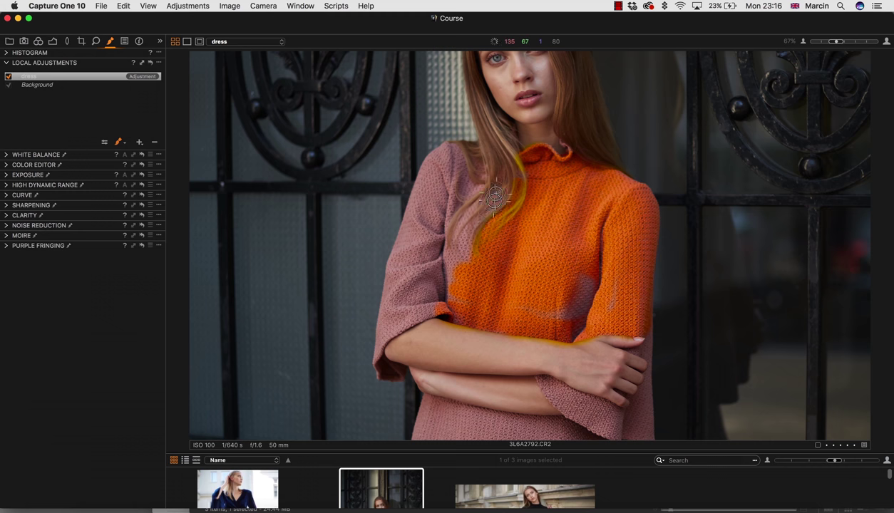
{"action": "mouse_move", "coordinate": [462, 245]}
{"action": "left_mouse_down"}
{"action": "mouse_move", "coordinate": [483, 201]}
{"action": "mouse_move", "coordinate": [448, 253]}
{"action": "mouse_move", "coordinate": [451, 277]}
{"action": "mouse_move", "coordinate": [473, 186]}
{"action": "mouse_move", "coordinate": [452, 215]}
{"action": "mouse_move", "coordinate": [466, 189]}
{"action": "left_mouse_up"}
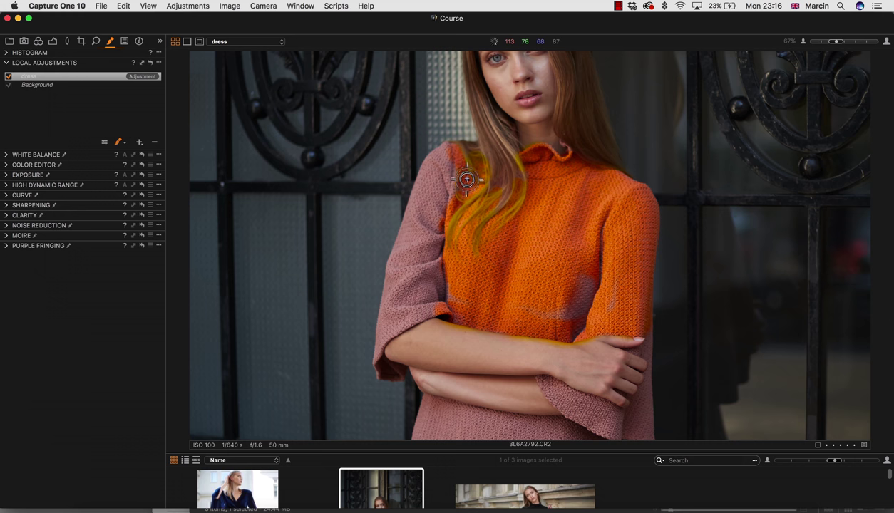
{"action": "mouse_move", "coordinate": [442, 179]}
{"action": "left_mouse_down"}
{"action": "mouse_move", "coordinate": [430, 207]}
{"action": "mouse_move", "coordinate": [428, 169]}
{"action": "mouse_move", "coordinate": [448, 151]}
{"action": "mouse_move", "coordinate": [419, 177]}
{"action": "mouse_move", "coordinate": [411, 219]}
{"action": "left_mouse_up"}
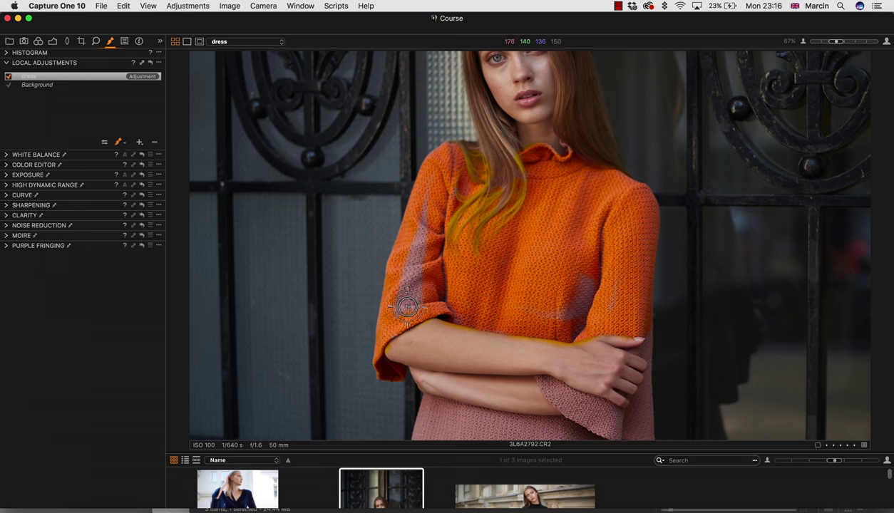
{"action": "mouse_move", "coordinate": [422, 295]}
{"action": "left_mouse_down"}
{"action": "mouse_move", "coordinate": [399, 309]}
{"action": "mouse_move", "coordinate": [418, 304]}
{"action": "mouse_move", "coordinate": [423, 236]}
{"action": "mouse_move", "coordinate": [410, 273]}
{"action": "mouse_move", "coordinate": [424, 214]}
{"action": "mouse_move", "coordinate": [406, 298]}
{"action": "left_mouse_up"}
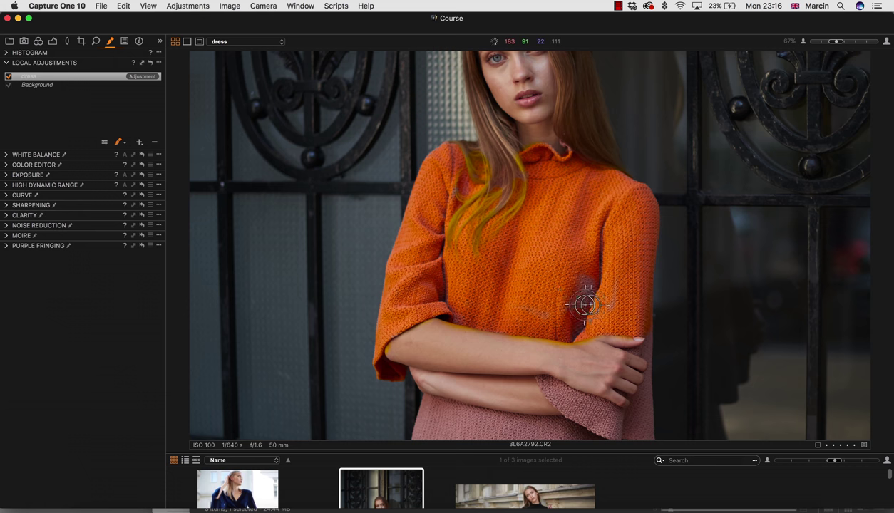
{"action": "mouse_move", "coordinate": [586, 304]}
{"action": "left_mouse_down"}
{"action": "mouse_move", "coordinate": [570, 289]}
{"action": "mouse_move", "coordinate": [582, 275]}
{"action": "mouse_move", "coordinate": [584, 242]}
{"action": "mouse_move", "coordinate": [595, 243]}
{"action": "mouse_move", "coordinate": [613, 302]}
{"action": "mouse_move", "coordinate": [638, 270]}
{"action": "mouse_move", "coordinate": [635, 297]}
{"action": "mouse_move", "coordinate": [639, 270]}
{"action": "mouse_move", "coordinate": [604, 295]}
{"action": "mouse_move", "coordinate": [535, 309]}
{"action": "mouse_move", "coordinate": [573, 315]}
{"action": "mouse_move", "coordinate": [458, 313]}
{"action": "left_mouse_up"}
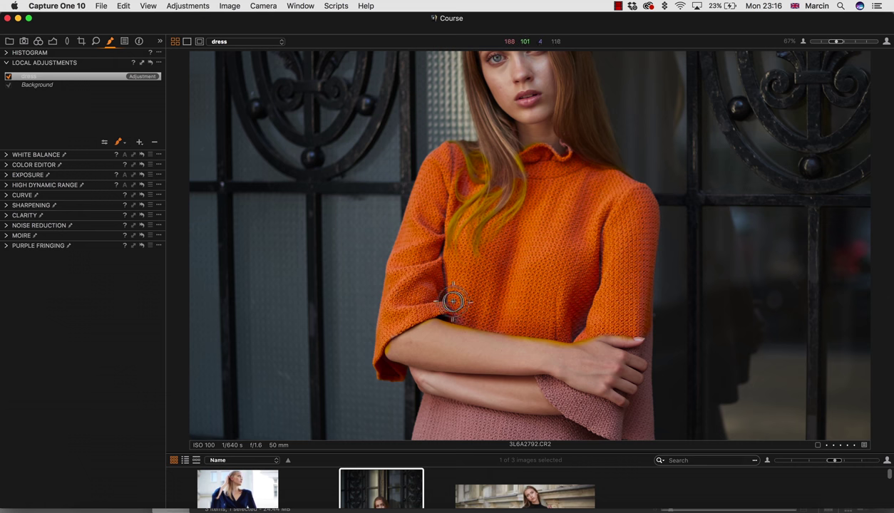
Extend the mask over her left cuff, the waist and the upper skirt below the crossed arms
{"action": "scroll", "coordinate": [423, 226], "scroll_direction": "up", "scroll_amount": 5}
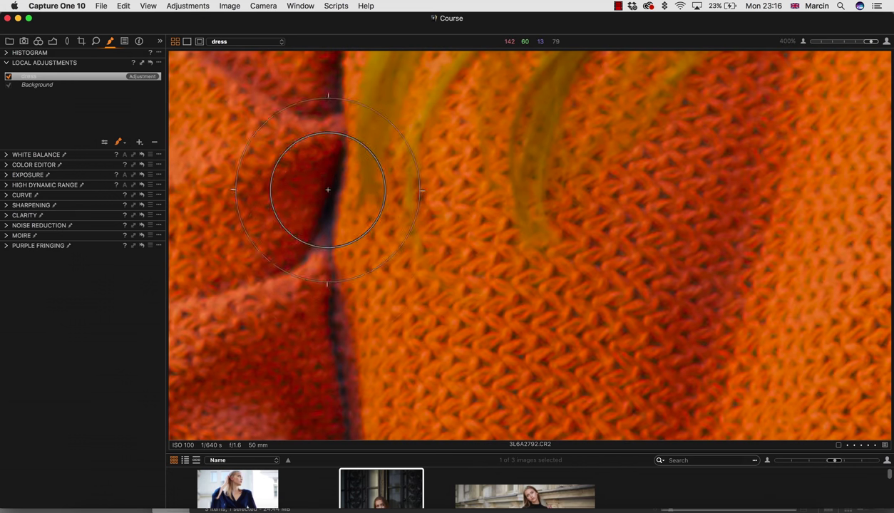
{"action": "key", "text": "space"}
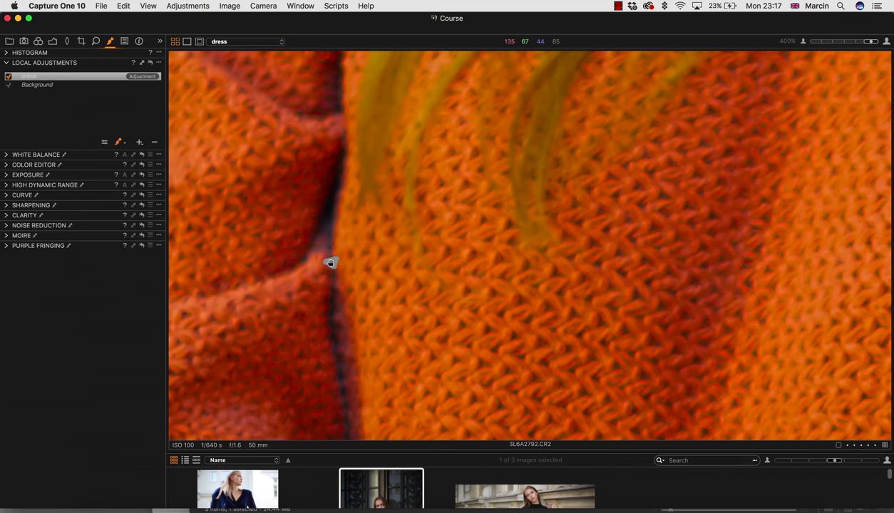
{"action": "scroll", "coordinate": [330, 263], "scroll_direction": "down", "scroll_amount": 5}
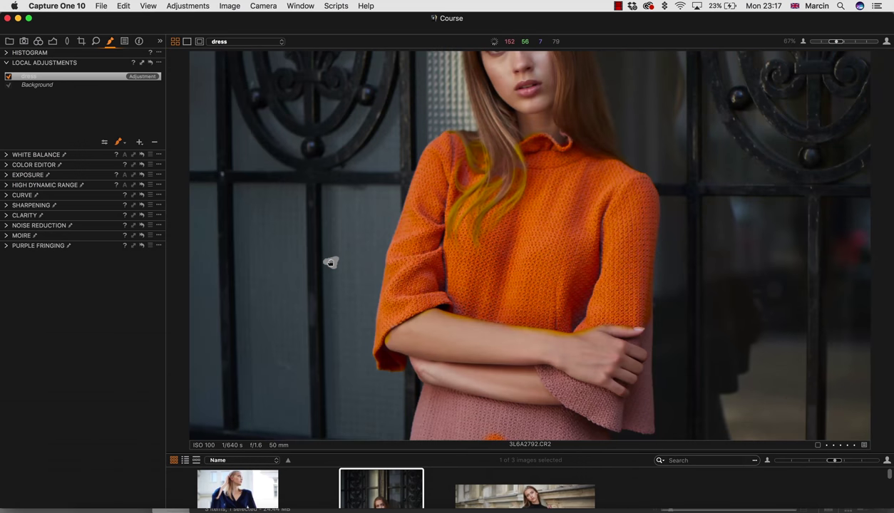
{"action": "scroll", "coordinate": [328, 261], "scroll_direction": "down", "scroll_amount": 1}
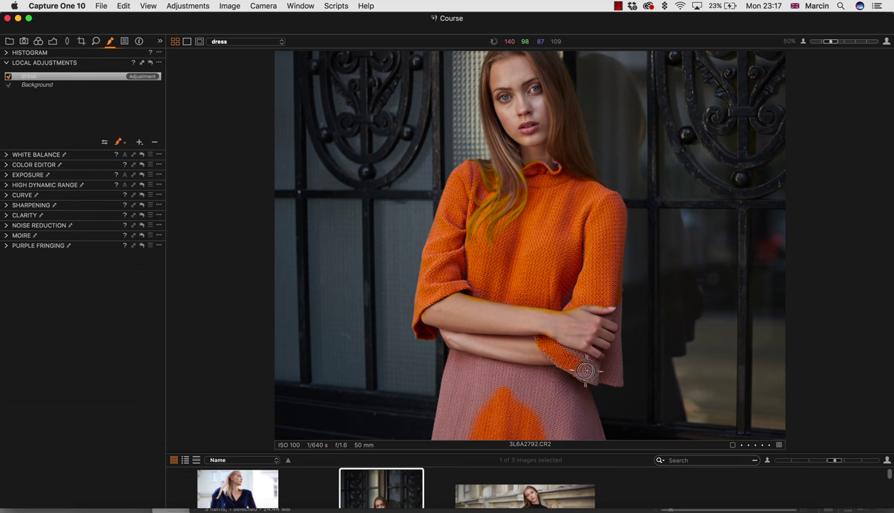
{"action": "mouse_move", "coordinate": [595, 377]}
{"action": "left_mouse_down"}
{"action": "mouse_move", "coordinate": [614, 379]}
{"action": "mouse_move", "coordinate": [614, 364]}
{"action": "mouse_move", "coordinate": [608, 393]}
{"action": "mouse_move", "coordinate": [618, 354]}
{"action": "left_mouse_up"}
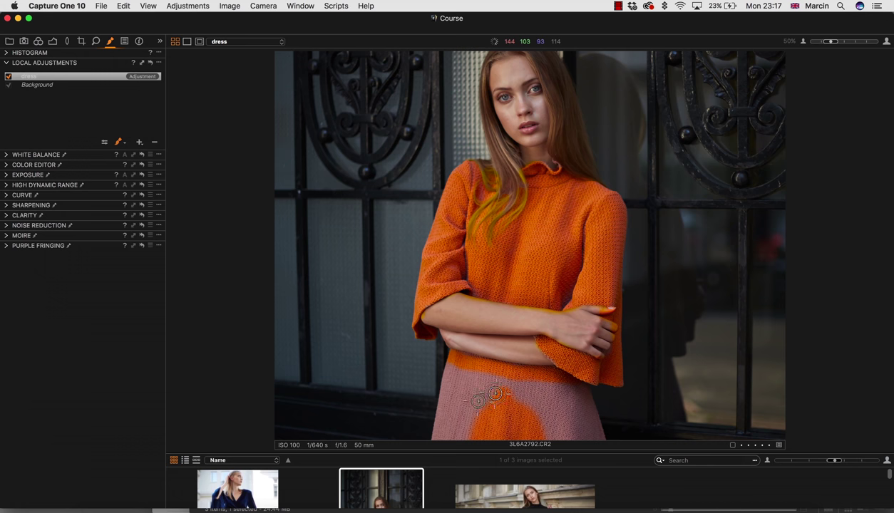
{"action": "mouse_move", "coordinate": [495, 393]}
{"action": "left_mouse_down"}
{"action": "mouse_move", "coordinate": [467, 386]}
{"action": "mouse_move", "coordinate": [465, 363]}
{"action": "mouse_move", "coordinate": [450, 382]}
{"action": "mouse_move", "coordinate": [453, 369]}
{"action": "mouse_move", "coordinate": [440, 444]}
{"action": "mouse_move", "coordinate": [452, 375]}
{"action": "left_mouse_up"}
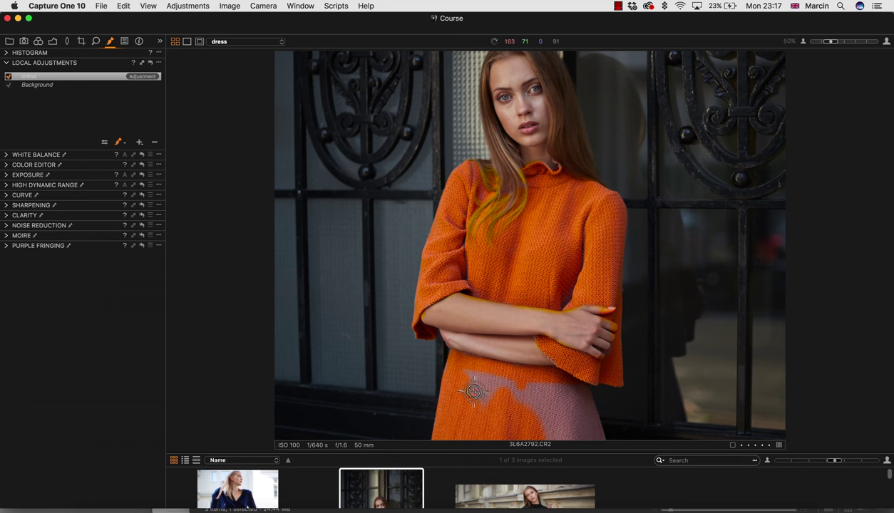
{"action": "mouse_move", "coordinate": [472, 372]}
{"action": "left_mouse_down"}
{"action": "mouse_move", "coordinate": [549, 424]}
{"action": "mouse_move", "coordinate": [570, 421]}
{"action": "mouse_move", "coordinate": [598, 435]}
{"action": "mouse_move", "coordinate": [593, 425]}
{"action": "left_mouse_up"}
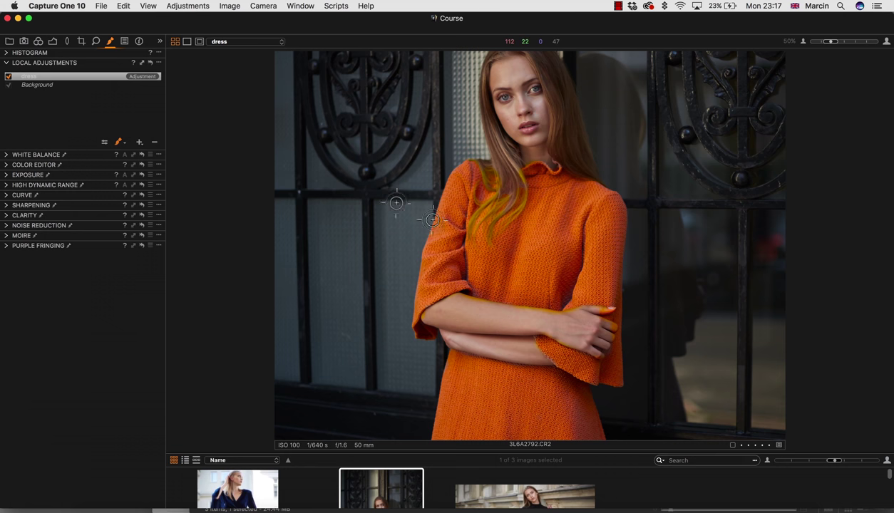
Examine the mask edges on the dress and around the forearm and hand, and check the brush settings
{"action": "key", "text": "super+plus"}
{"action": "key", "text": "super+plus"}
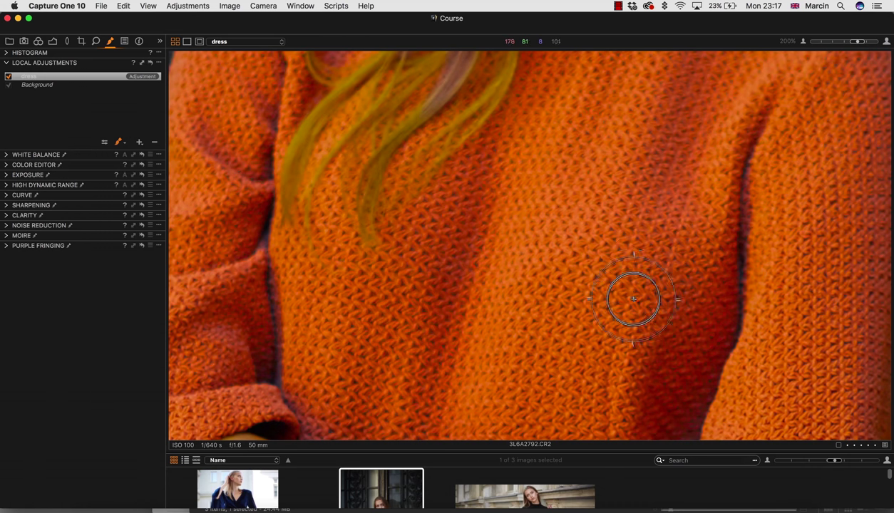
{"action": "key", "text": "super+0"}
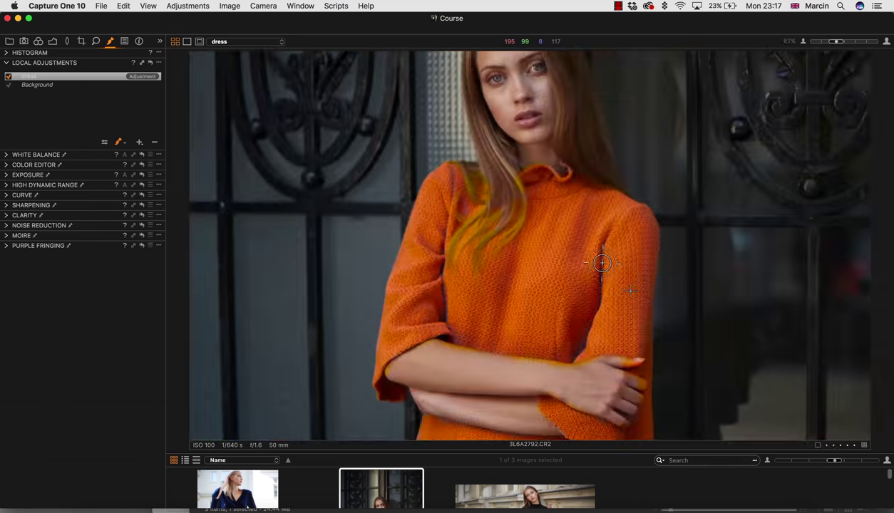
{"action": "key", "text": "super+alt+0"}
{"action": "key", "text": "super+equal"}
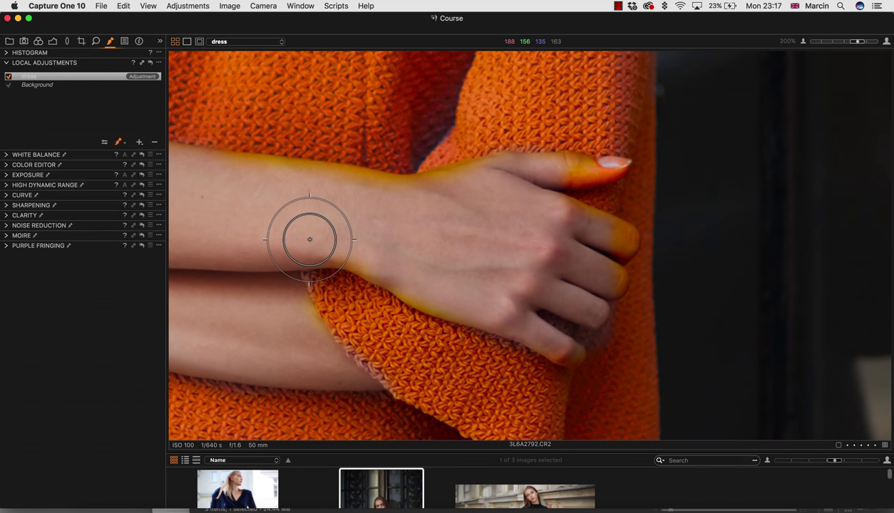
{"action": "key", "text": "super+equal"}
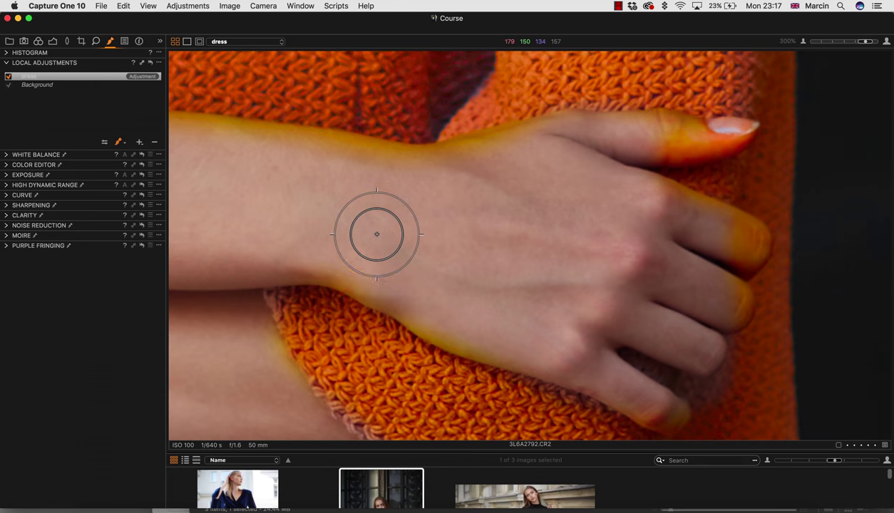
{"action": "right_click", "coordinate": [376, 235]}
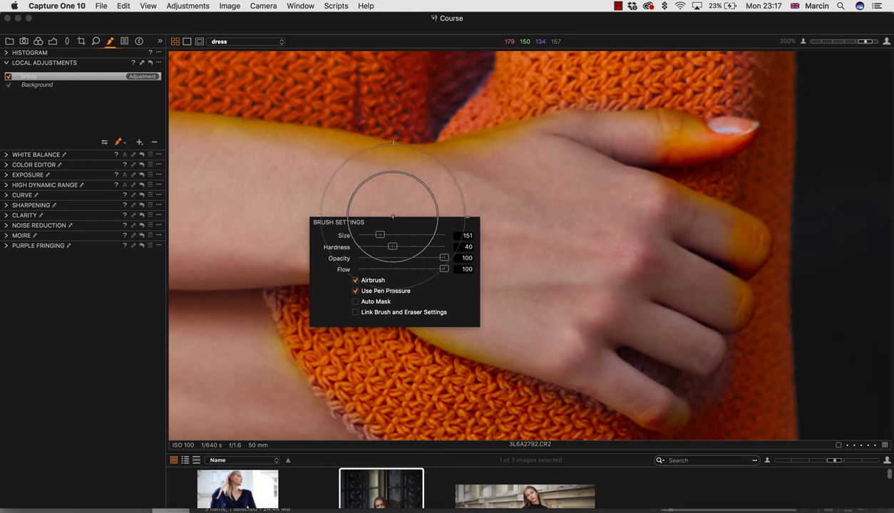
{"action": "key", "text": "super+minus"}
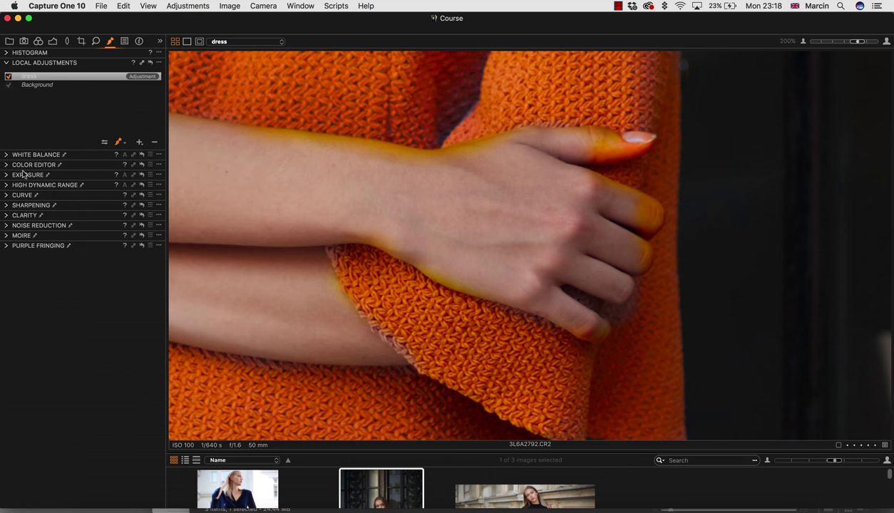
Erase the mask spill from the edges of the forearm, hand and fingers with a smaller Erase Mask brush
{"action": "left_click", "coordinate": [120, 145]}
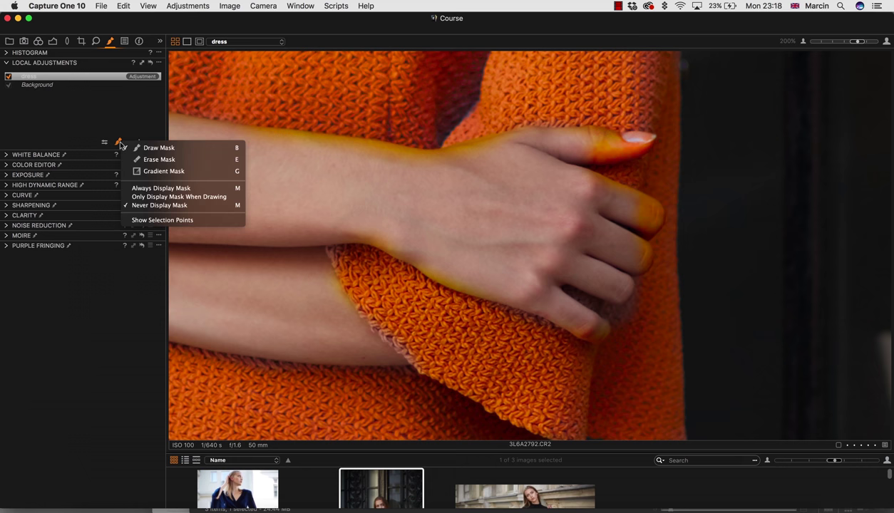
{"action": "left_click", "coordinate": [131, 150]}
{"action": "left_click", "coordinate": [123, 145]}
{"action": "left_click", "coordinate": [147, 158]}
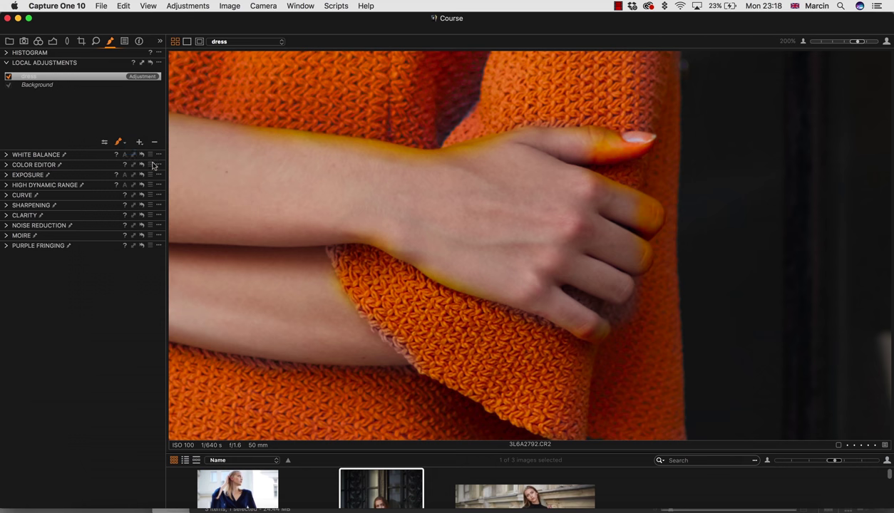
{"action": "left_click", "coordinate": [121, 145]}
{"action": "left_click", "coordinate": [146, 159]}
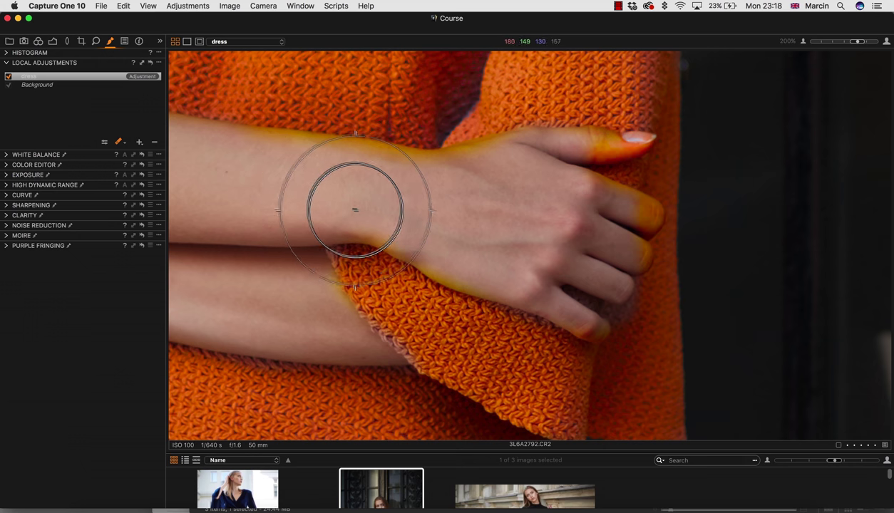
{"action": "key", "text": "bracketleft"}
{"action": "key", "text": "bracketleft"}
{"action": "key", "text": "bracketleft"}
{"action": "key", "text": "bracketleft"}
{"action": "key", "text": "bracketleft"}
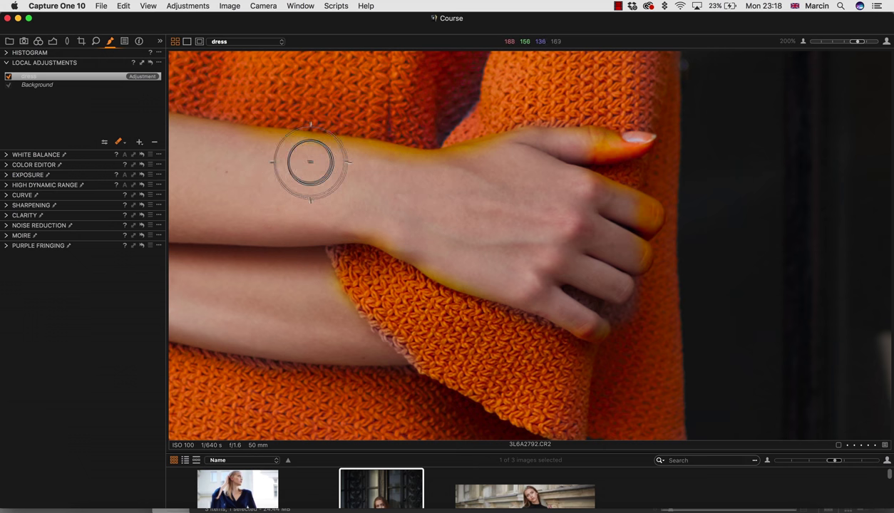
{"action": "key", "text": "bracketleft"}
{"action": "key", "text": "bracketleft"}
{"action": "key", "text": "bracketleft"}
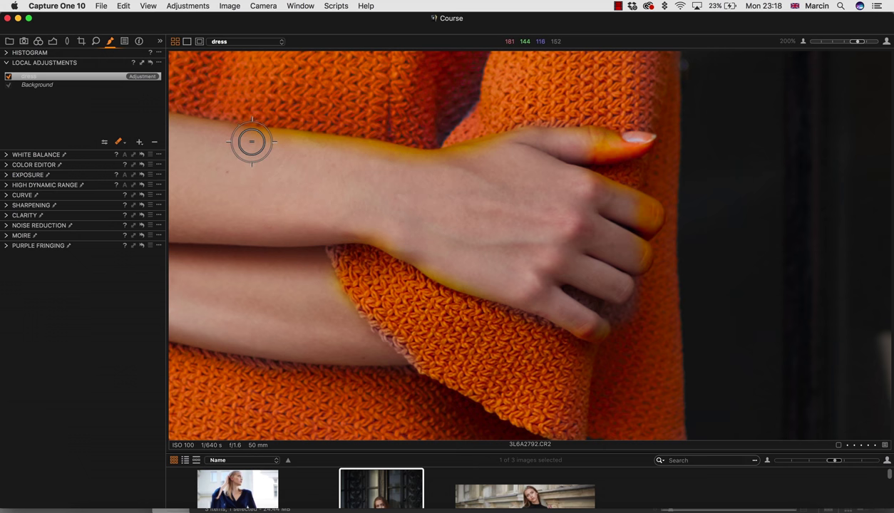
{"action": "mouse_move", "coordinate": [250, 138]}
{"action": "left_mouse_down"}
{"action": "mouse_move", "coordinate": [419, 162]}
{"action": "mouse_move", "coordinate": [499, 147]}
{"action": "mouse_move", "coordinate": [472, 164]}
{"action": "mouse_move", "coordinate": [587, 147]}
{"action": "left_mouse_up"}
{"action": "mouse_move", "coordinate": [618, 149]}
{"action": "left_mouse_down"}
{"action": "mouse_move", "coordinate": [576, 144]}
{"action": "mouse_move", "coordinate": [635, 141]}
{"action": "left_mouse_up"}
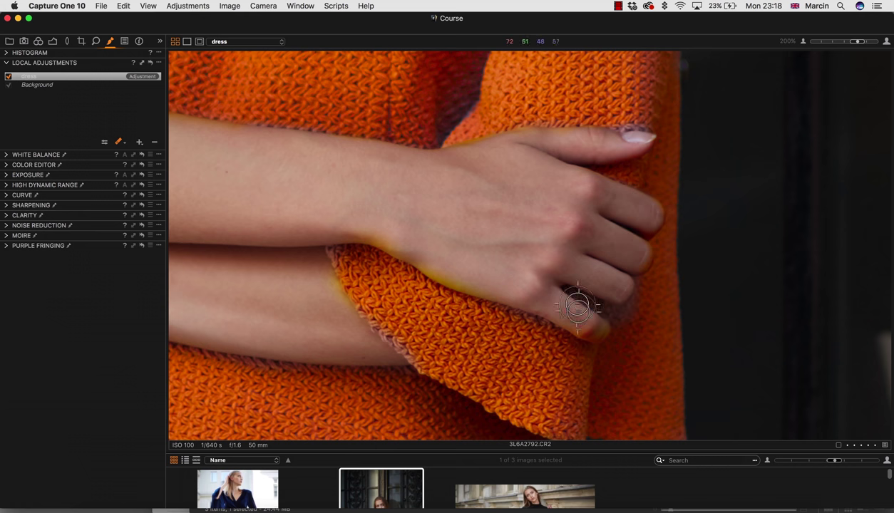
{"action": "mouse_move", "coordinate": [466, 274]}
{"action": "left_mouse_down"}
{"action": "mouse_move", "coordinate": [474, 280]}
{"action": "mouse_move", "coordinate": [436, 261]}
{"action": "mouse_move", "coordinate": [457, 261]}
{"action": "mouse_move", "coordinate": [345, 225]}
{"action": "mouse_move", "coordinate": [379, 234]}
{"action": "left_mouse_up"}
{"action": "mouse_move", "coordinate": [485, 196]}
{"action": "left_mouse_down"}
{"action": "mouse_move", "coordinate": [345, 215]}
{"action": "mouse_move", "coordinate": [314, 319]}
{"action": "mouse_move", "coordinate": [339, 327]}
{"action": "mouse_move", "coordinate": [319, 279]}
{"action": "mouse_move", "coordinate": [377, 333]}
{"action": "mouse_move", "coordinate": [312, 271]}
{"action": "mouse_move", "coordinate": [232, 221]}
{"action": "mouse_move", "coordinate": [297, 296]}
{"action": "mouse_move", "coordinate": [299, 229]}
{"action": "mouse_move", "coordinate": [323, 197]}
{"action": "mouse_move", "coordinate": [289, 200]}
{"action": "left_mouse_up"}
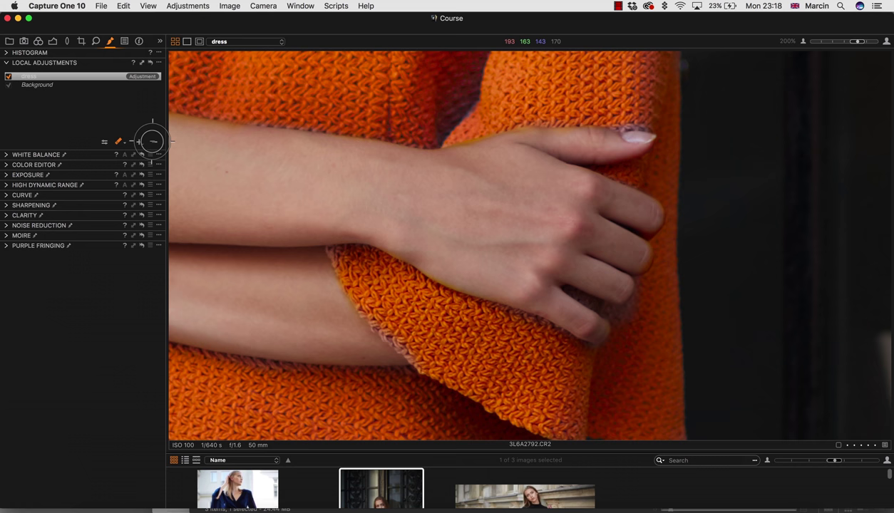
Erase the mask spill along the forearm and elbow beside her right sleeve's cuff
{"action": "key", "text": "super+minus"}
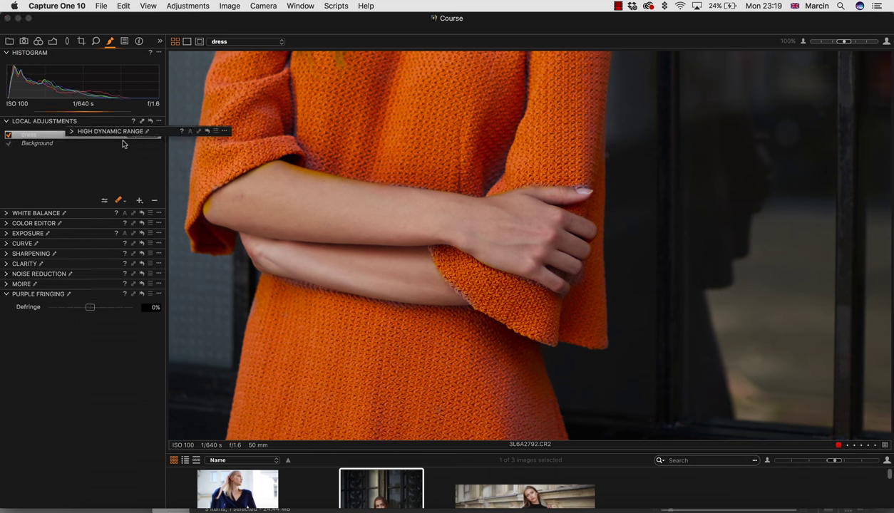
{"action": "left_click", "coordinate": [122, 206]}
{"action": "left_click", "coordinate": [277, 198]}
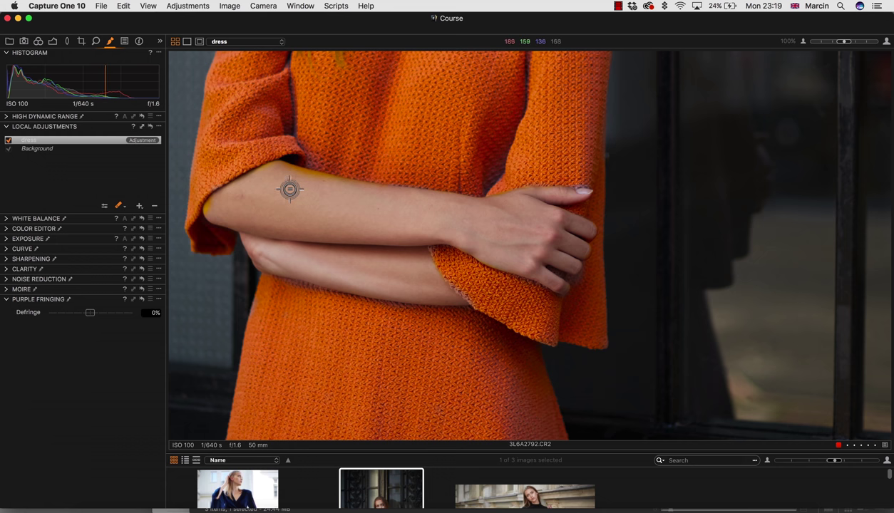
{"action": "mouse_move", "coordinate": [291, 179]}
{"action": "left_mouse_down"}
{"action": "mouse_move", "coordinate": [338, 188]}
{"action": "mouse_move", "coordinate": [298, 166]}
{"action": "mouse_move", "coordinate": [318, 196]}
{"action": "mouse_move", "coordinate": [300, 178]}
{"action": "mouse_move", "coordinate": [381, 194]}
{"action": "mouse_move", "coordinate": [293, 181]}
{"action": "mouse_move", "coordinate": [274, 169]}
{"action": "mouse_move", "coordinate": [221, 196]}
{"action": "left_mouse_up"}
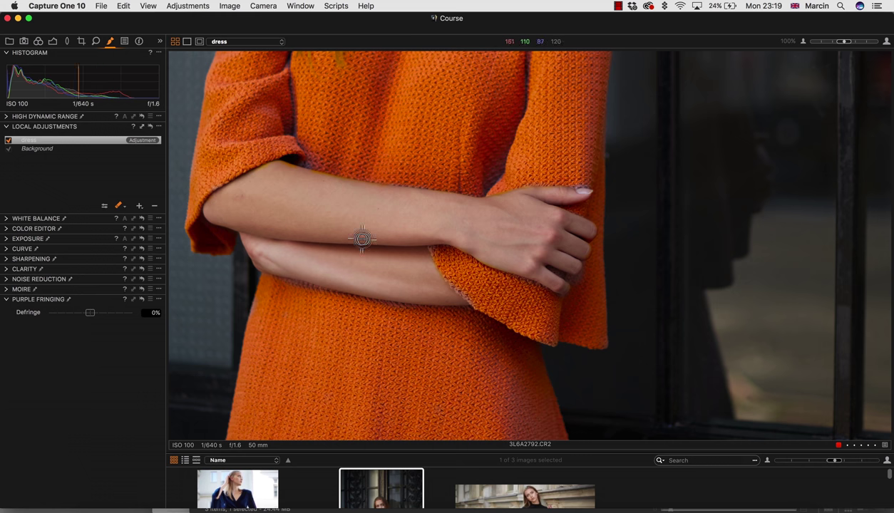
Switch back to Draw Mask and restore the small erased spot on the chest below the hair
{"action": "key", "text": "super+0"}
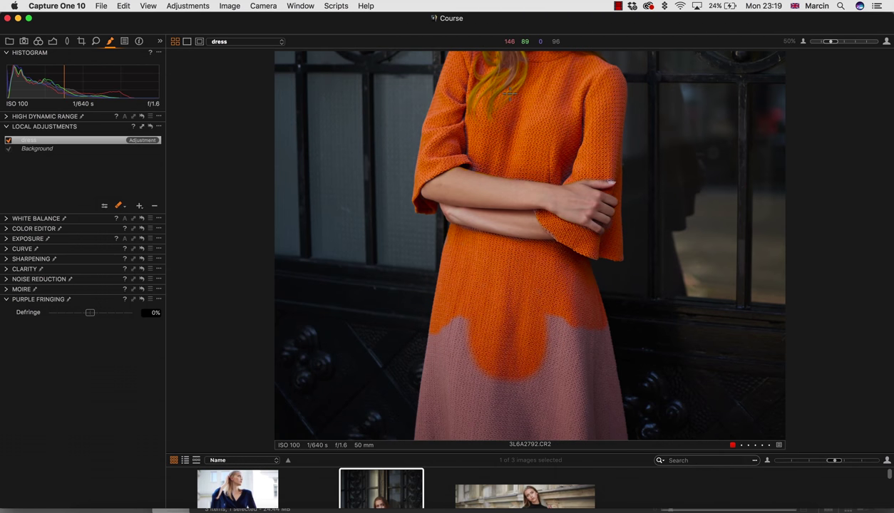
{"action": "scroll", "coordinate": [511, 93], "scroll_direction": "up", "scroll_amount": 4}
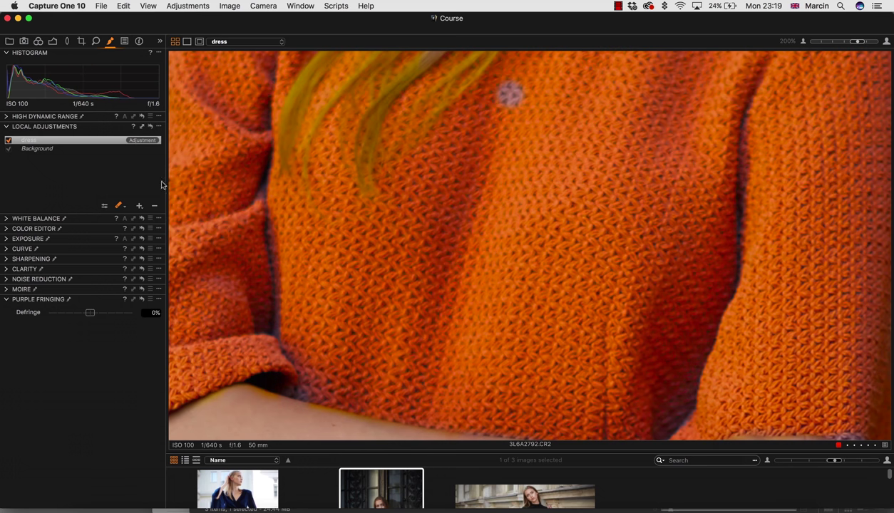
{"action": "left_click", "coordinate": [122, 208]}
{"action": "left_click", "coordinate": [137, 209]}
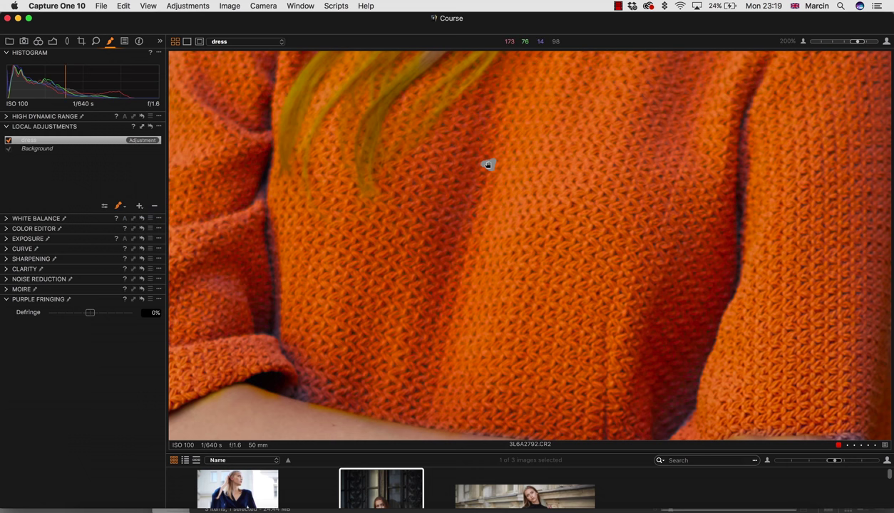
Try to clear the mask from the hair strands over the chest with Erase Mask
{"action": "key", "text": "super+0"}
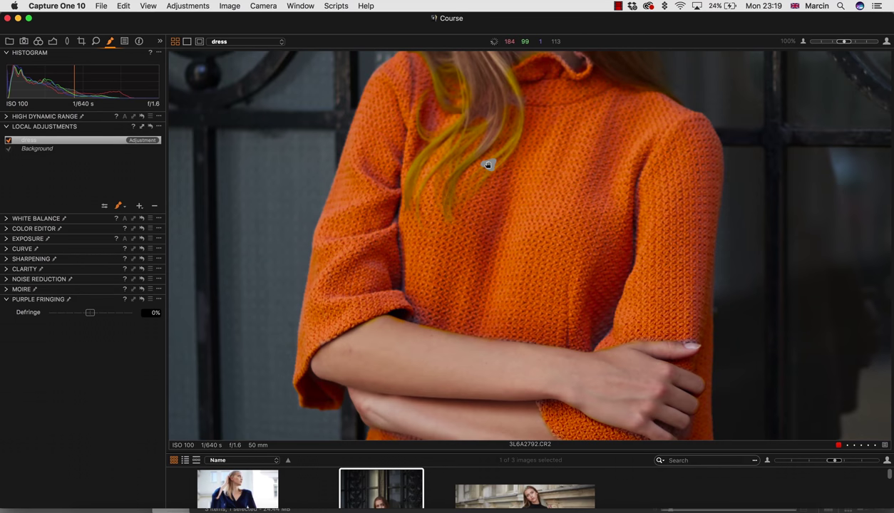
{"action": "scroll", "coordinate": [487, 165], "scroll_direction": "up", "scroll_amount": 3}
{"action": "scroll", "coordinate": [487, 165], "scroll_direction": "down", "scroll_amount": 2}
{"action": "left_click", "coordinate": [119, 207]}
{"action": "left_click", "coordinate": [119, 207]}
{"action": "left_click", "coordinate": [122, 208]}
{"action": "left_click", "coordinate": [124, 208]}
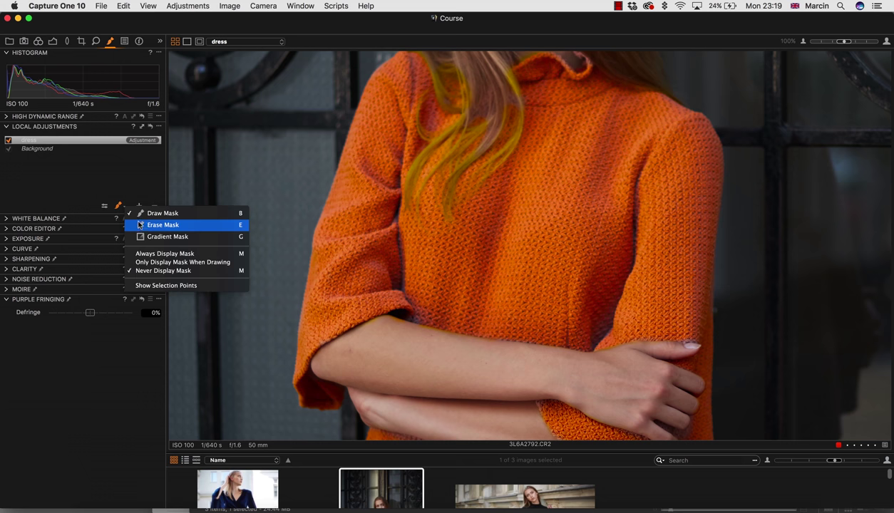
{"action": "left_click", "coordinate": [142, 226]}
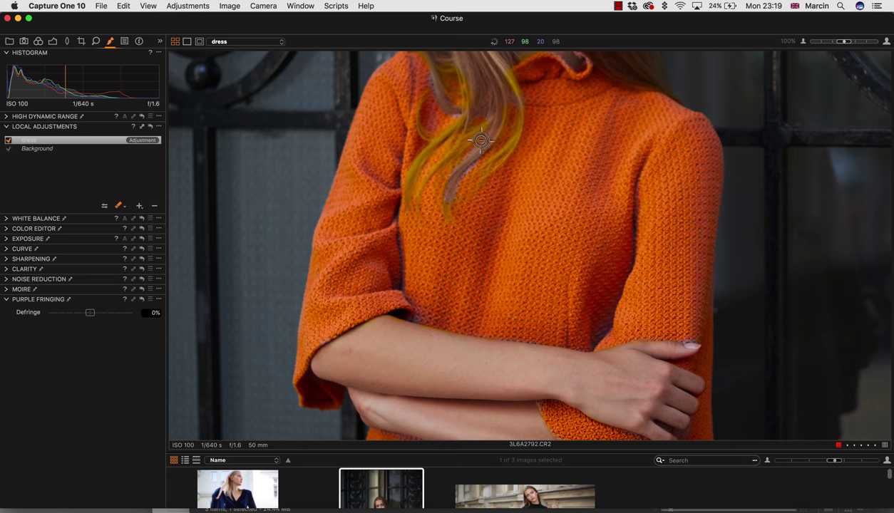
Switch back to Draw Mask and paint the remaining lower part of the skirt into the dress mask
{"action": "left_click", "coordinate": [121, 207]}
{"action": "left_click", "coordinate": [133, 213]}
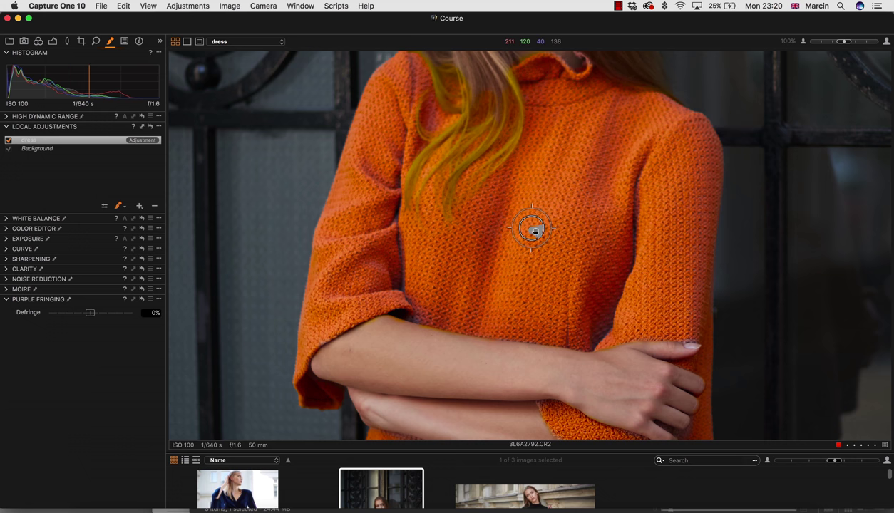
{"action": "key", "text": "super+0"}
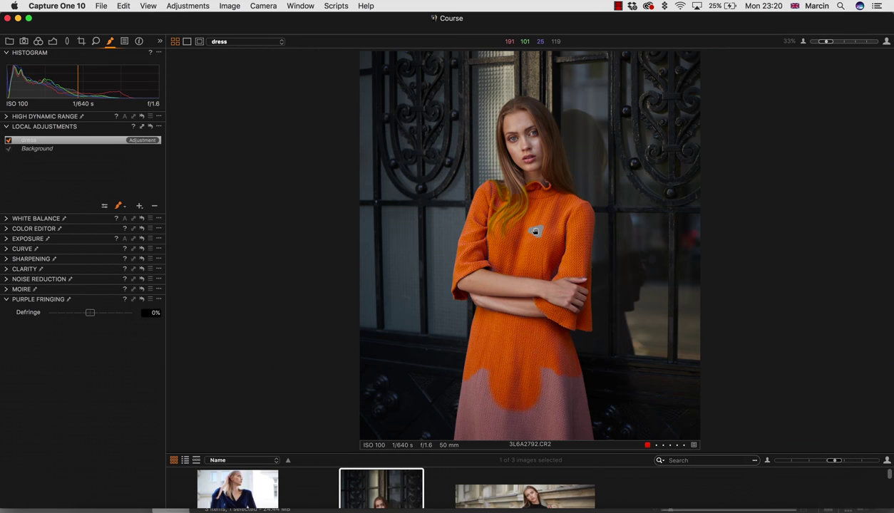
{"action": "key", "text": "super+0"}
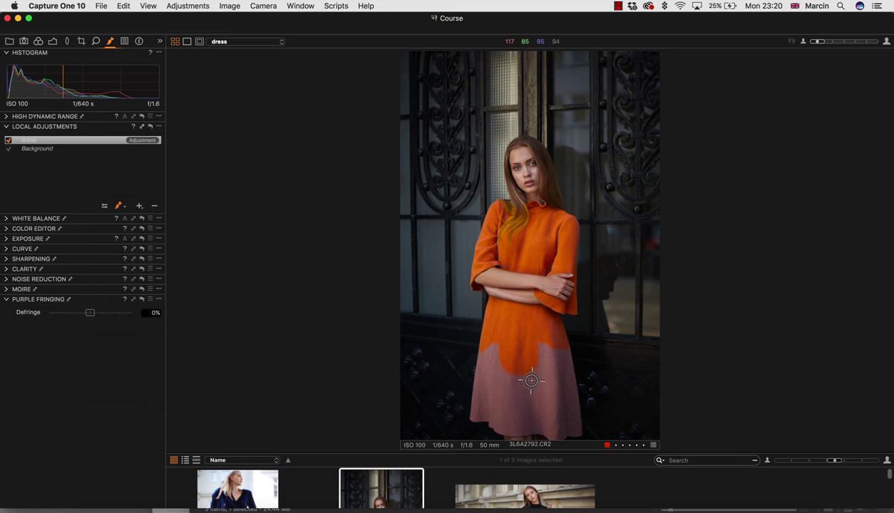
{"action": "mouse_move", "coordinate": [531, 381]}
{"action": "left_mouse_down"}
{"action": "mouse_move", "coordinate": [539, 350]}
{"action": "mouse_move", "coordinate": [566, 427]}
{"action": "mouse_move", "coordinate": [566, 382]}
{"action": "mouse_move", "coordinate": [579, 438]}
{"action": "mouse_move", "coordinate": [562, 347]}
{"action": "mouse_move", "coordinate": [560, 430]}
{"action": "mouse_move", "coordinate": [495, 428]}
{"action": "mouse_move", "coordinate": [471, 415]}
{"action": "mouse_move", "coordinate": [476, 353]}
{"action": "mouse_move", "coordinate": [485, 411]}
{"action": "mouse_move", "coordinate": [534, 416]}
{"action": "mouse_move", "coordinate": [529, 394]}
{"action": "mouse_move", "coordinate": [532, 403]}
{"action": "mouse_move", "coordinate": [513, 399]}
{"action": "mouse_move", "coordinate": [492, 333]}
{"action": "mouse_move", "coordinate": [519, 383]}
{"action": "mouse_move", "coordinate": [538, 375]}
{"action": "mouse_move", "coordinate": [548, 324]}
{"action": "mouse_move", "coordinate": [562, 415]}
{"action": "mouse_move", "coordinate": [538, 349]}
{"action": "mouse_move", "coordinate": [549, 376]}
{"action": "mouse_move", "coordinate": [517, 376]}
{"action": "mouse_move", "coordinate": [497, 341]}
{"action": "left_mouse_up"}
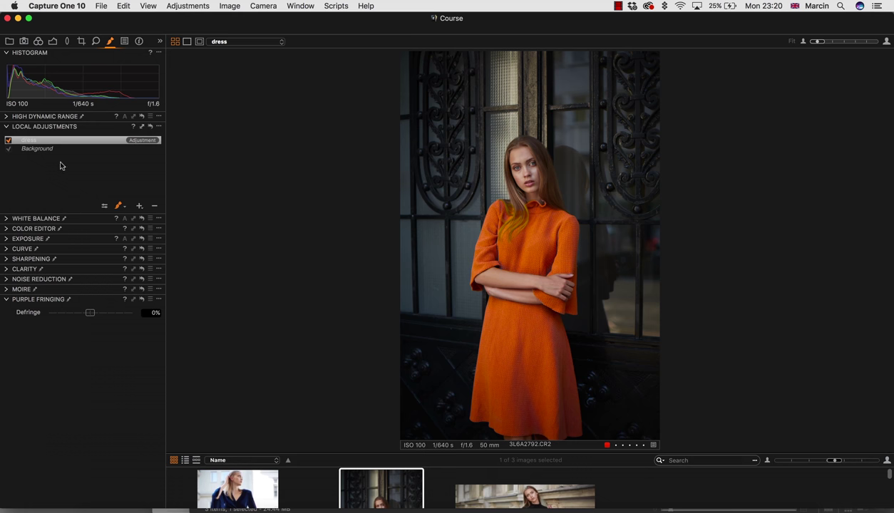
In the advanced Color Editor, set the dress colour's hue rotation to -4.2 and saturation to 7.0, and toggle the colour range to compare
{"action": "left_click", "coordinate": [7, 126]}
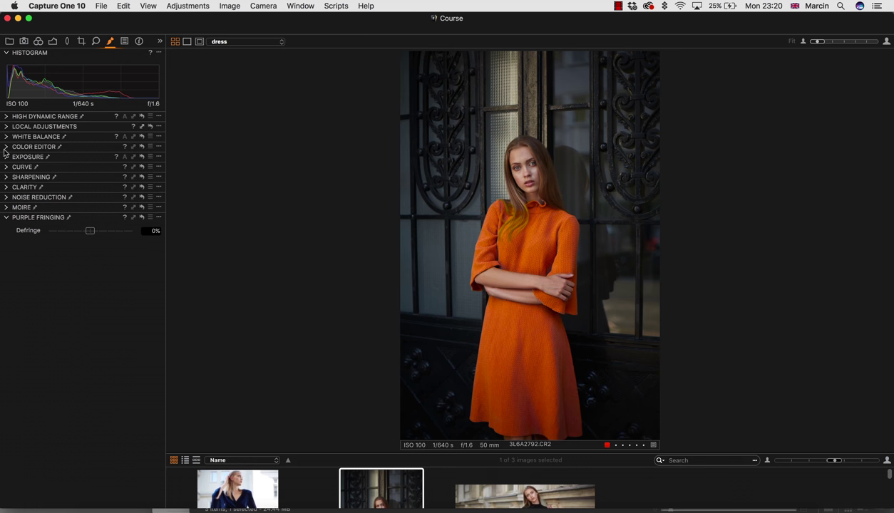
{"action": "left_click", "coordinate": [5, 148]}
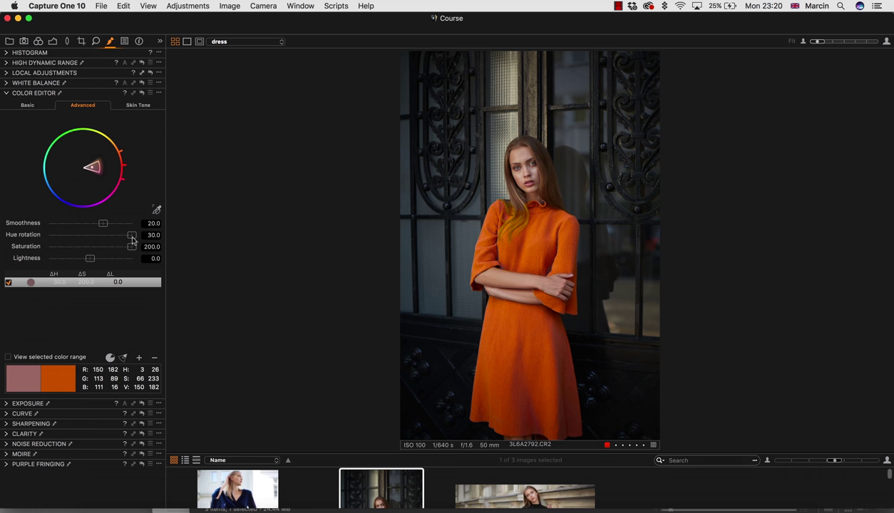
{"action": "left_click_drag", "start_coordinate": [121, 245], "coordinate": [74, 238]}
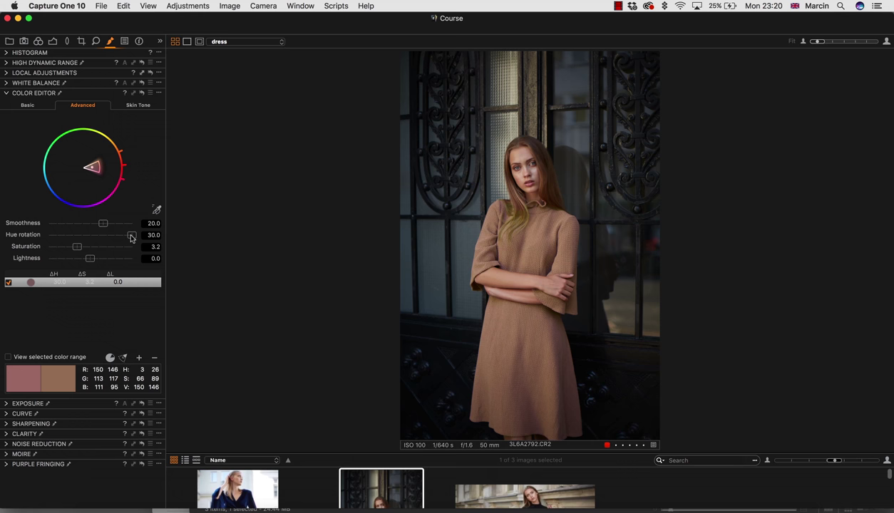
{"action": "left_click_drag", "start_coordinate": [124, 238], "coordinate": [86, 233]}
{"action": "left_click_drag", "start_coordinate": [116, 235], "coordinate": [75, 234]}
{"action": "left_click_drag", "start_coordinate": [97, 239], "coordinate": [179, 240]}
{"action": "left_click_drag", "start_coordinate": [93, 237], "coordinate": [85, 236]}
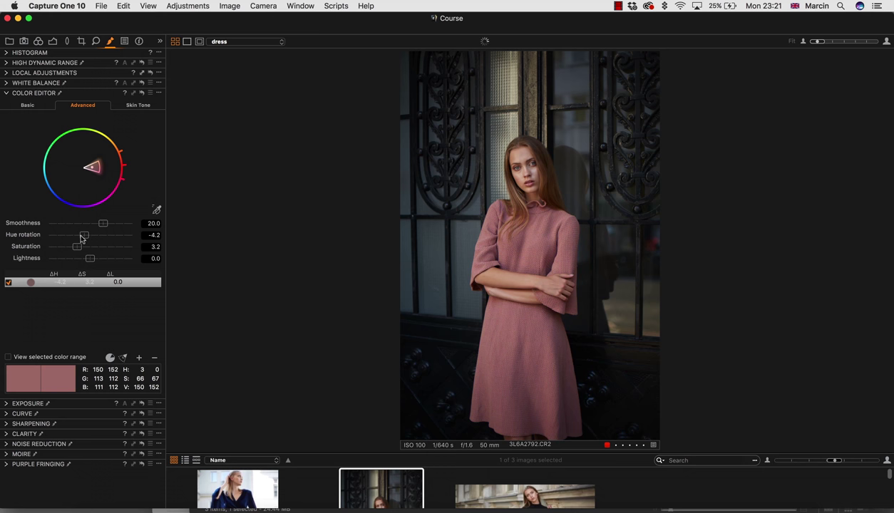
{"action": "mouse_move", "coordinate": [80, 249]}
{"action": "left_mouse_down"}
{"action": "mouse_move", "coordinate": [90, 248]}
{"action": "mouse_move", "coordinate": [84, 244]}
{"action": "left_mouse_up"}
{"action": "left_click", "coordinate": [8, 283]}
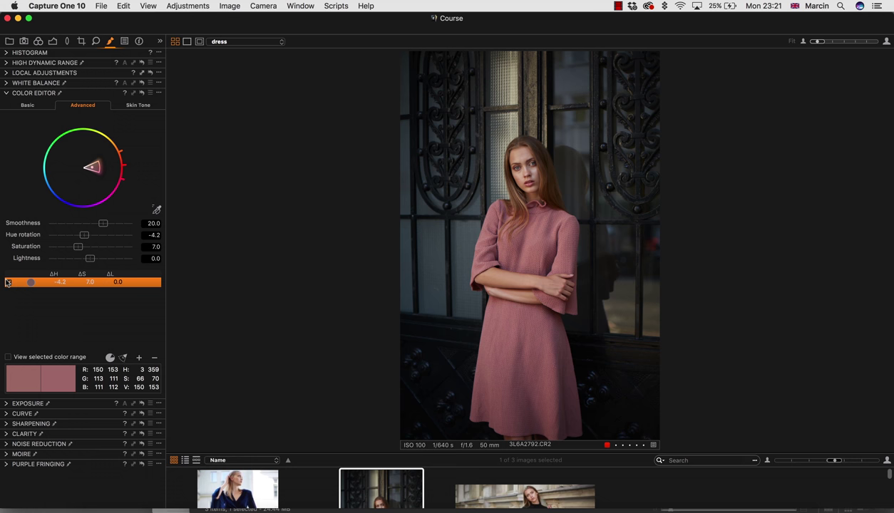
Erase the dress layer's mask from the long hair strands falling over the chest with Erase Mask
{"action": "left_click", "coordinate": [8, 72]}
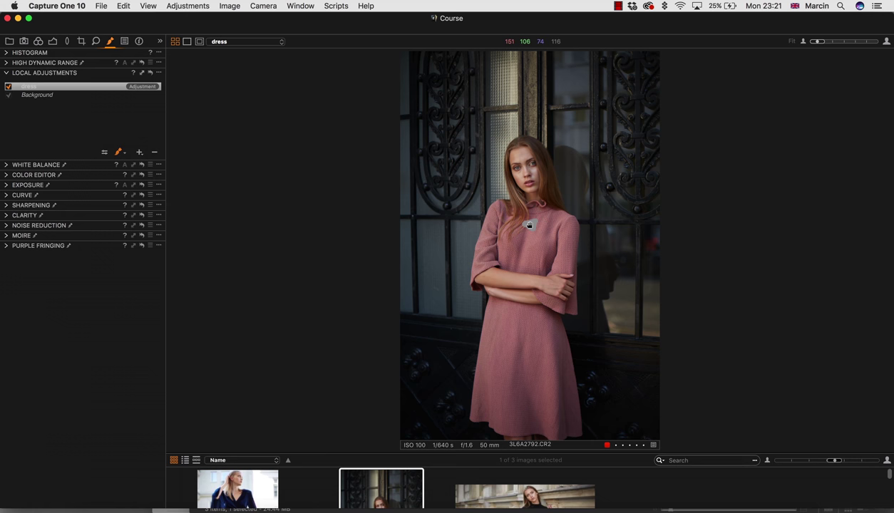
{"action": "key", "text": "super+equal"}
{"action": "key", "text": "super+equal"}
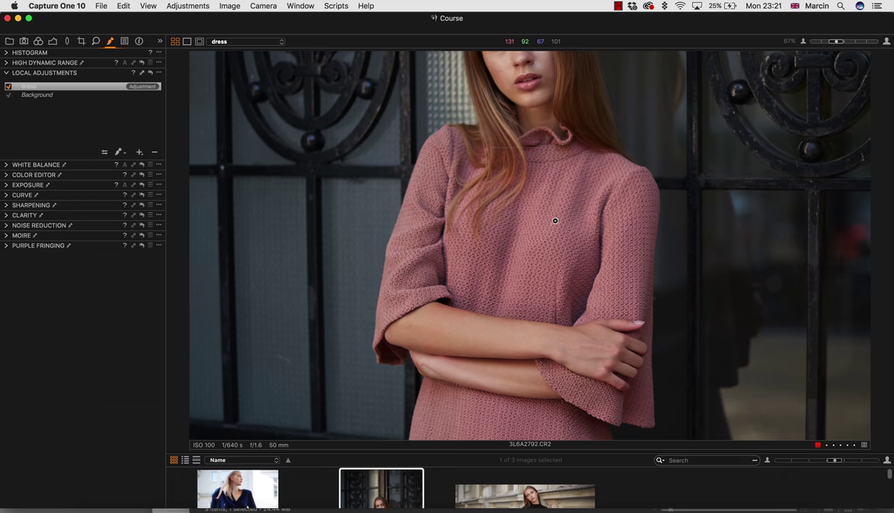
{"action": "scroll", "coordinate": [554, 221], "scroll_direction": "up", "scroll_amount": 5}
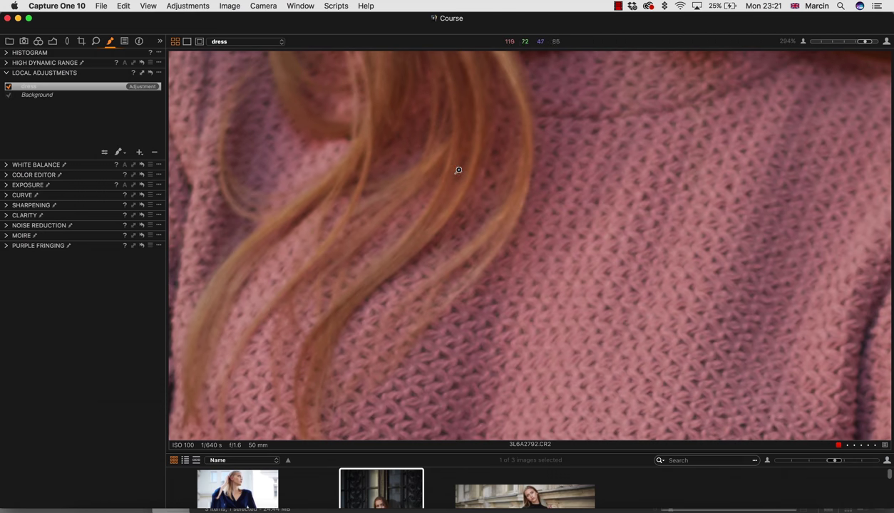
{"action": "scroll", "coordinate": [446, 157], "scroll_direction": "down", "scroll_amount": 2}
{"action": "scroll", "coordinate": [445, 157], "scroll_direction": "down", "scroll_amount": 2}
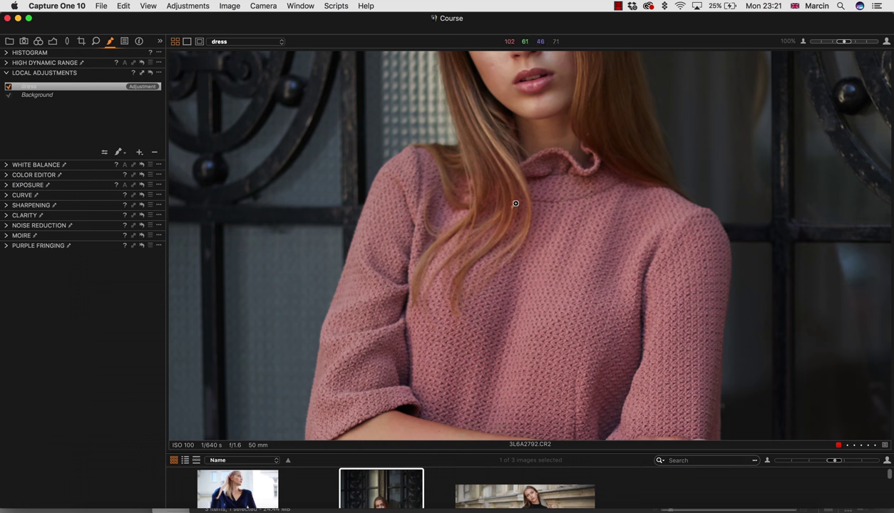
{"action": "left_click", "coordinate": [125, 155]}
{"action": "left_click", "coordinate": [123, 153]}
{"action": "left_click", "coordinate": [123, 154]}
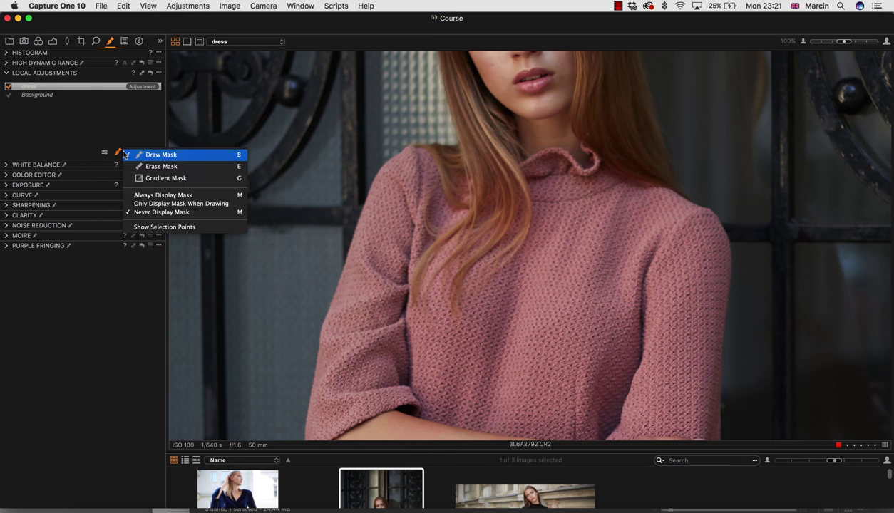
{"action": "left_click", "coordinate": [138, 169]}
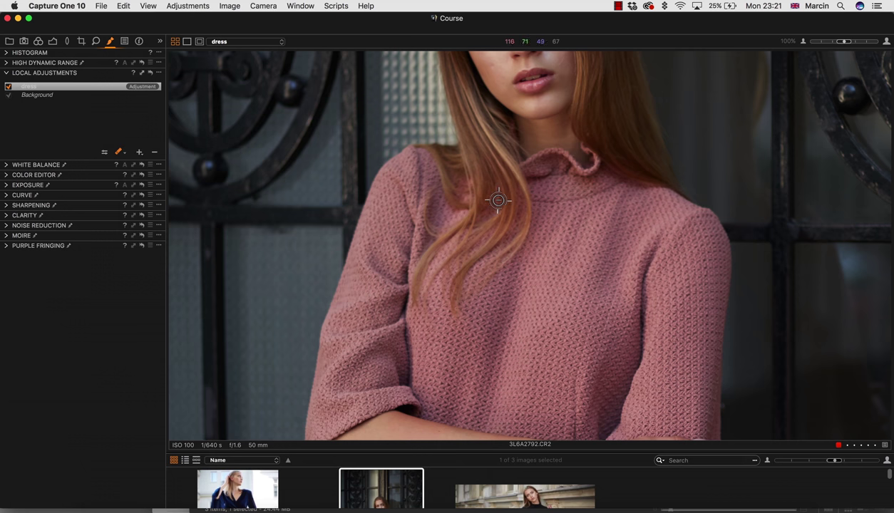
{"action": "mouse_move", "coordinate": [497, 213]}
{"action": "left_mouse_down"}
{"action": "mouse_move", "coordinate": [497, 194]}
{"action": "mouse_move", "coordinate": [499, 224]}
{"action": "mouse_move", "coordinate": [504, 192]}
{"action": "mouse_move", "coordinate": [499, 243]}
{"action": "mouse_move", "coordinate": [489, 170]}
{"action": "mouse_move", "coordinate": [450, 255]}
{"action": "mouse_move", "coordinate": [461, 214]}
{"action": "mouse_move", "coordinate": [442, 183]}
{"action": "mouse_move", "coordinate": [483, 224]}
{"action": "mouse_move", "coordinate": [443, 160]}
{"action": "mouse_move", "coordinate": [462, 162]}
{"action": "mouse_move", "coordinate": [440, 153]}
{"action": "mouse_move", "coordinate": [477, 176]}
{"action": "mouse_move", "coordinate": [501, 215]}
{"action": "mouse_move", "coordinate": [492, 217]}
{"action": "mouse_move", "coordinate": [503, 200]}
{"action": "mouse_move", "coordinate": [479, 259]}
{"action": "mouse_move", "coordinate": [472, 325]}
{"action": "mouse_move", "coordinate": [446, 282]}
{"action": "mouse_move", "coordinate": [473, 356]}
{"action": "mouse_move", "coordinate": [406, 281]}
{"action": "mouse_move", "coordinate": [419, 250]}
{"action": "mouse_move", "coordinate": [456, 226]}
{"action": "mouse_move", "coordinate": [459, 175]}
{"action": "mouse_move", "coordinate": [467, 194]}
{"action": "mouse_move", "coordinate": [483, 174]}
{"action": "mouse_move", "coordinate": [479, 217]}
{"action": "mouse_move", "coordinate": [505, 184]}
{"action": "mouse_move", "coordinate": [521, 200]}
{"action": "mouse_move", "coordinate": [511, 267]}
{"action": "left_mouse_up"}
{"action": "key", "text": "super+0"}
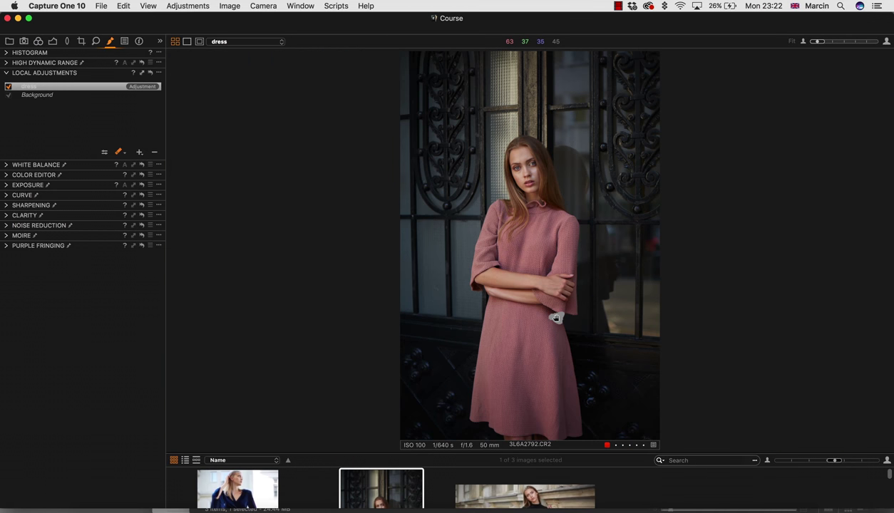
Add a new local adjustment layer named contrasts above the dress layer
{"action": "left_click", "coordinate": [8, 75]}
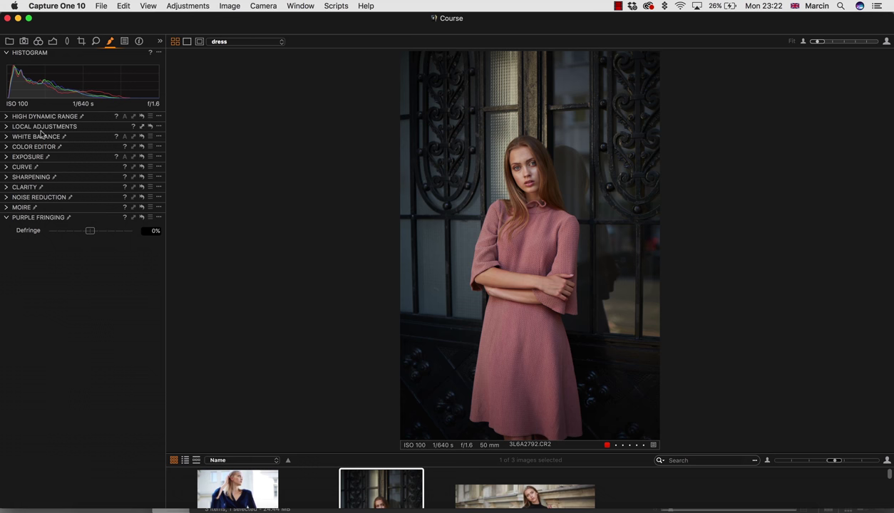
{"action": "left_click", "coordinate": [7, 145]}
{"action": "left_click", "coordinate": [6, 92]}
{"action": "left_click", "coordinate": [8, 128]}
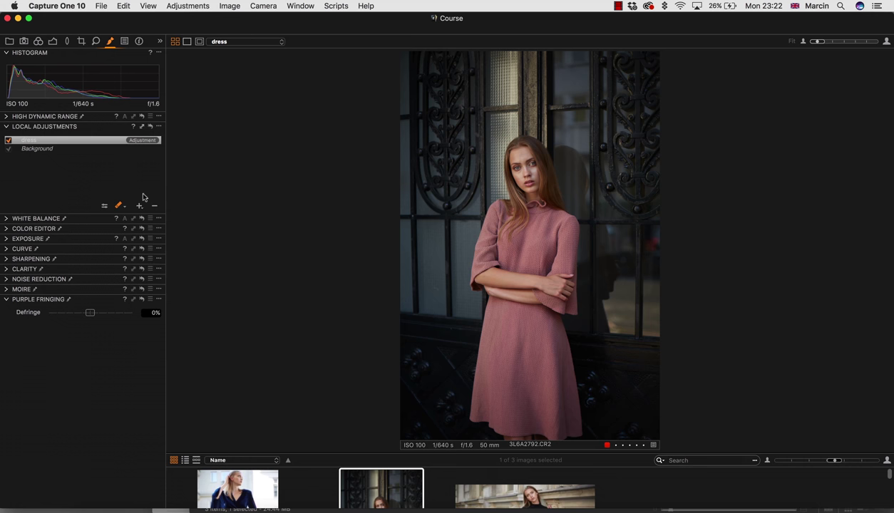
{"action": "left_click", "coordinate": [140, 206]}
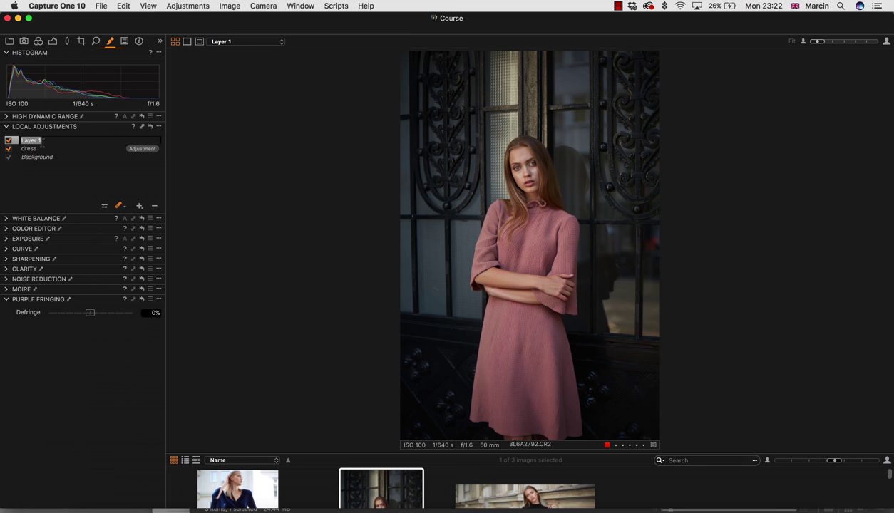
{"action": "type", "text": "contrasts"}
{"action": "key", "text": "Return"}
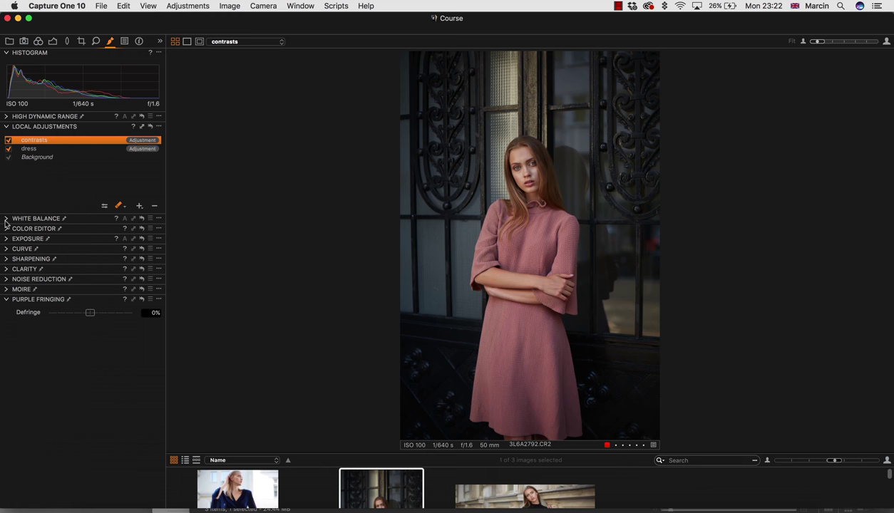
On the contrasts layer, set contrast to 9, saturation to 3 and exposure to -1.07
{"action": "left_click", "coordinate": [6, 127]}
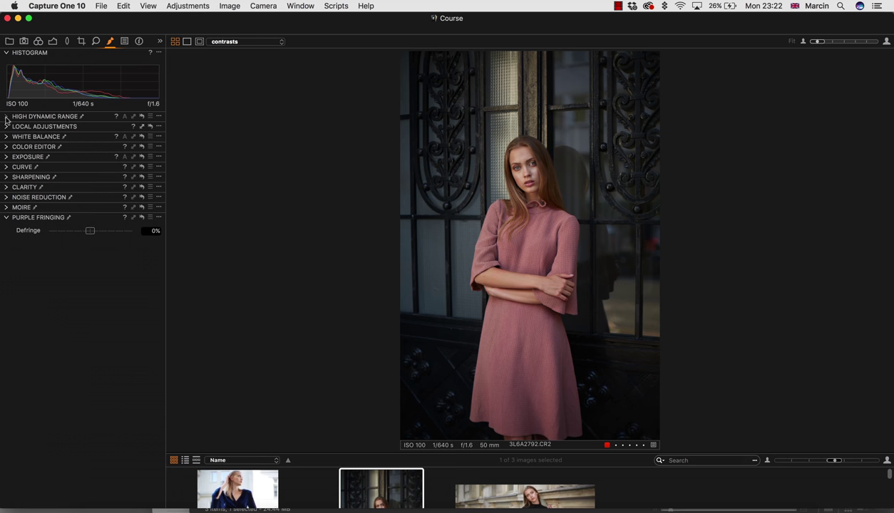
{"action": "left_click", "coordinate": [7, 117]}
{"action": "left_click", "coordinate": [6, 117]}
{"action": "left_click", "coordinate": [6, 158]}
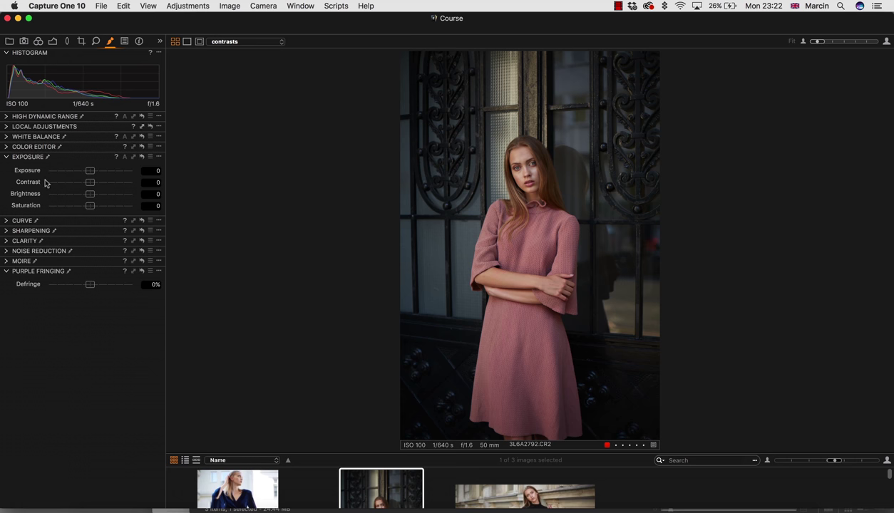
{"action": "left_click_drag", "start_coordinate": [90, 187], "coordinate": [90, 205]}
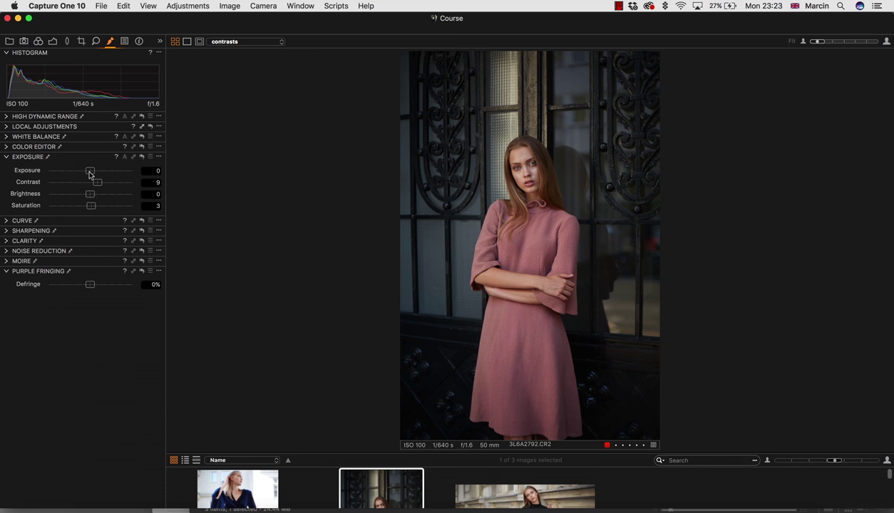
{"action": "left_click_drag", "start_coordinate": [89, 173], "coordinate": [47, 173]}
{"action": "left_click", "coordinate": [79, 172]}
Reset the contrasts layer's exposure, contrast and saturation to 0
{"action": "left_click", "coordinate": [151, 171]}
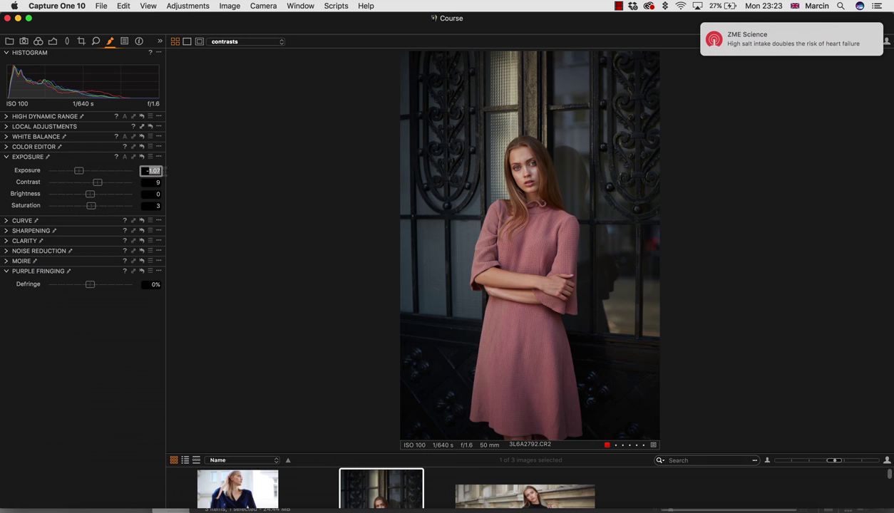
{"action": "type", "text": "0"}
{"action": "key", "text": "Tab"}
{"action": "type", "text": "0"}
{"action": "key", "text": "Tab"}
{"action": "key", "text": "Tab"}
{"action": "type", "text": "0"}
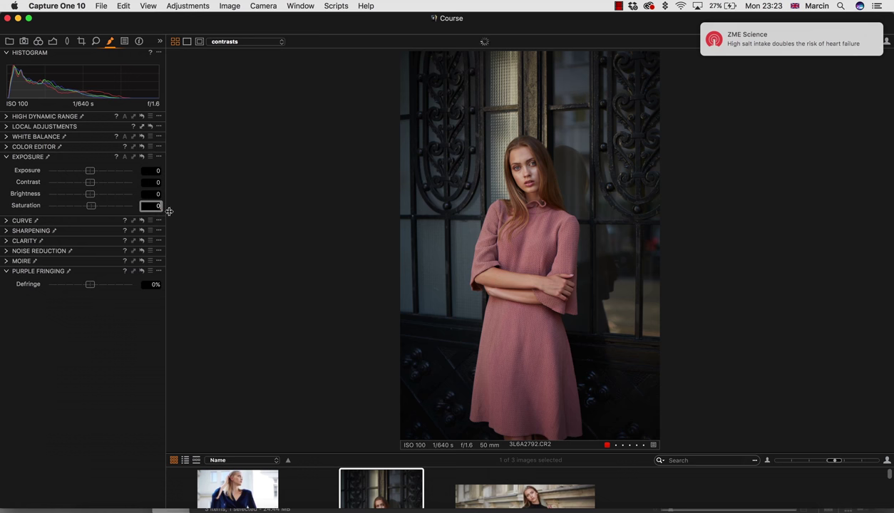
{"action": "key", "text": "Return"}
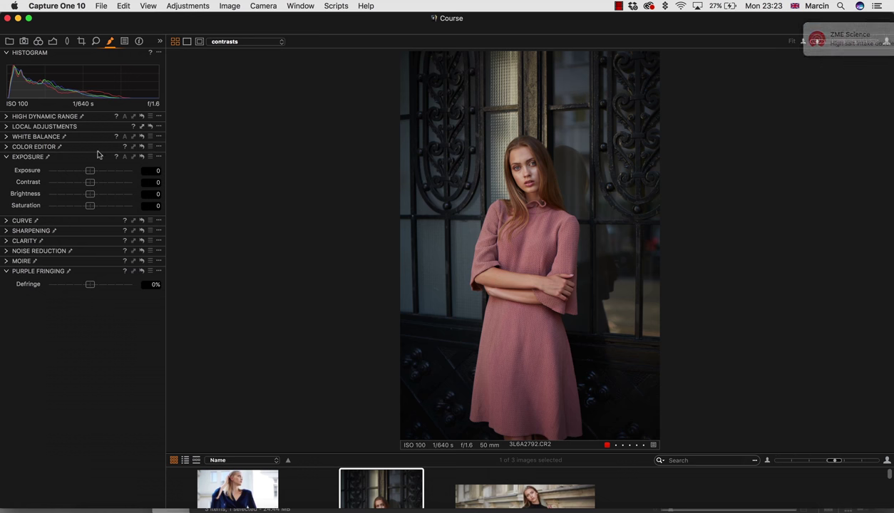
Delete the contrasts layer, leaving the dress layer selected, and collapse the Exposure tool
{"action": "left_click", "coordinate": [13, 117]}
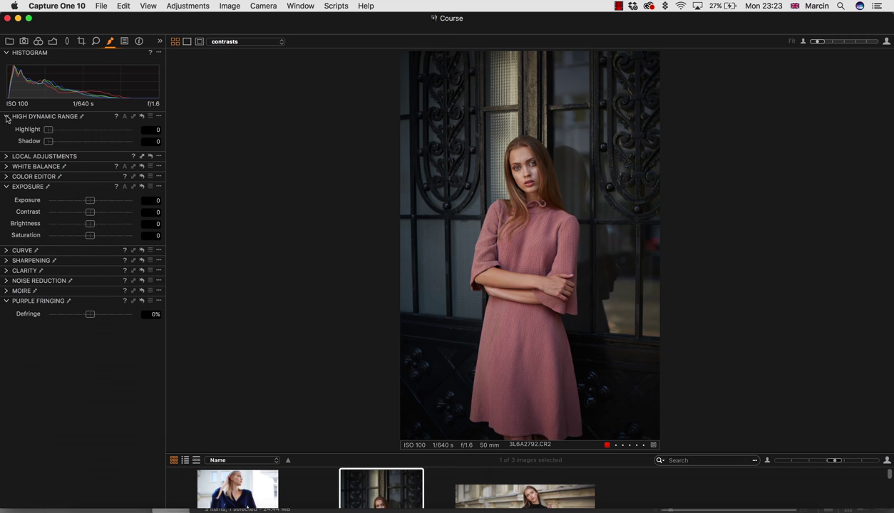
{"action": "left_click", "coordinate": [9, 116]}
{"action": "left_click", "coordinate": [8, 53]}
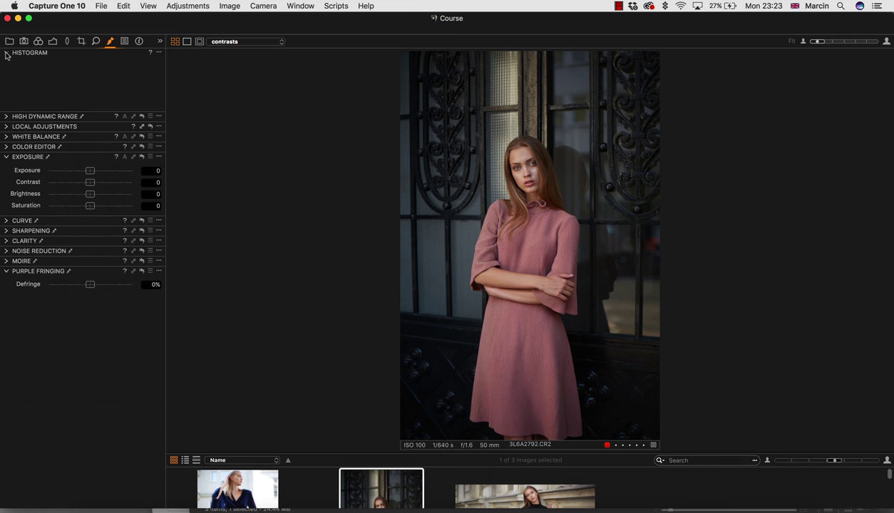
{"action": "left_click", "coordinate": [7, 72]}
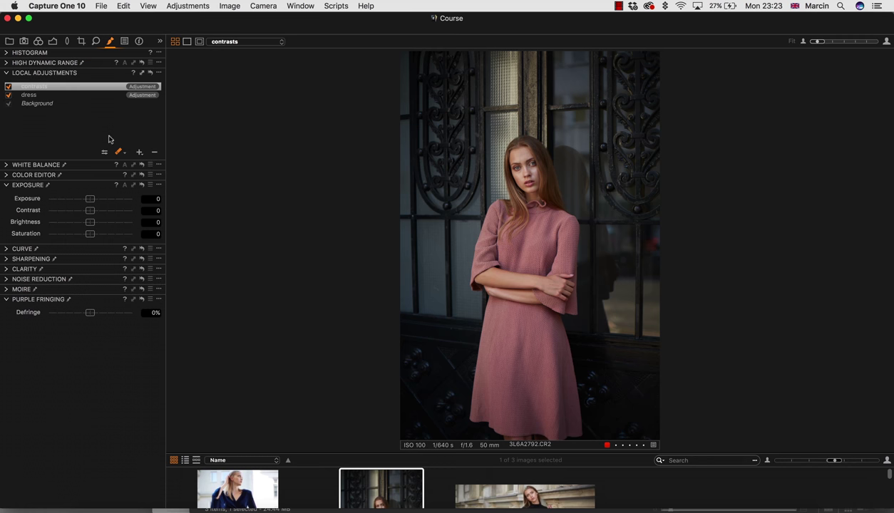
{"action": "left_click", "coordinate": [8, 72]}
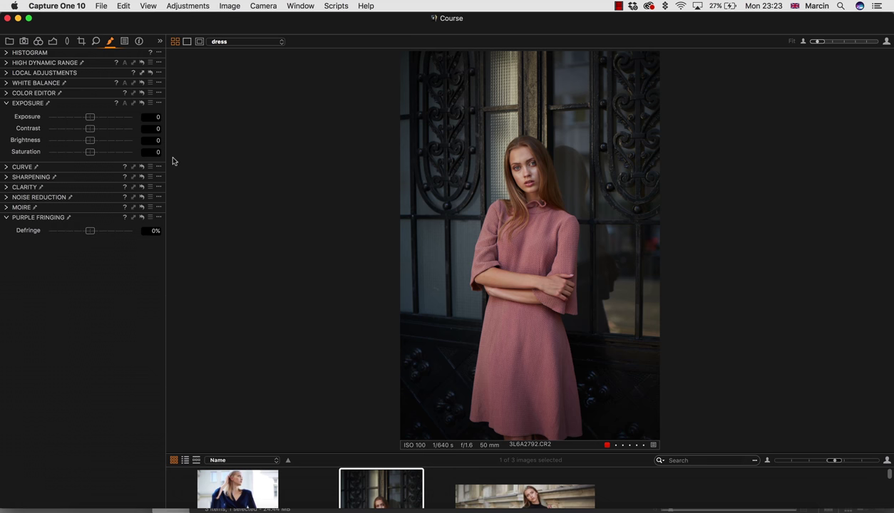
{"action": "left_click", "coordinate": [7, 104]}
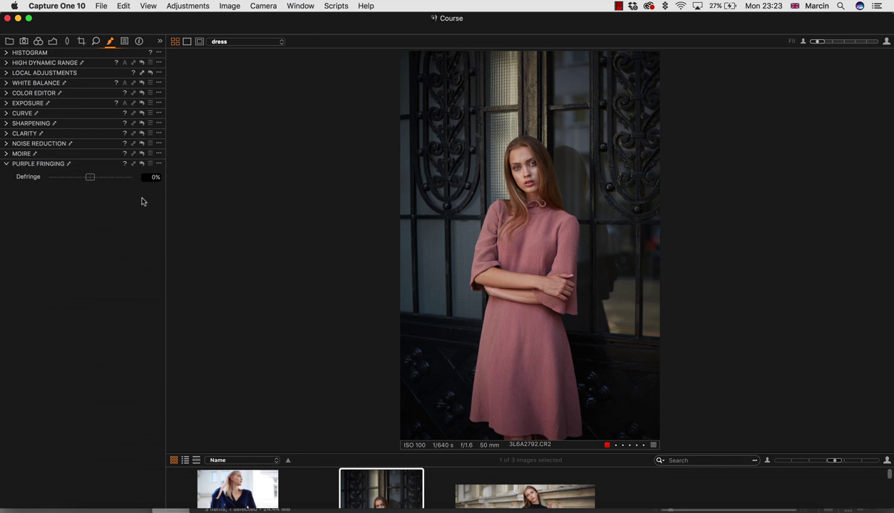
{"action": "left_click", "coordinate": [7, 73]}
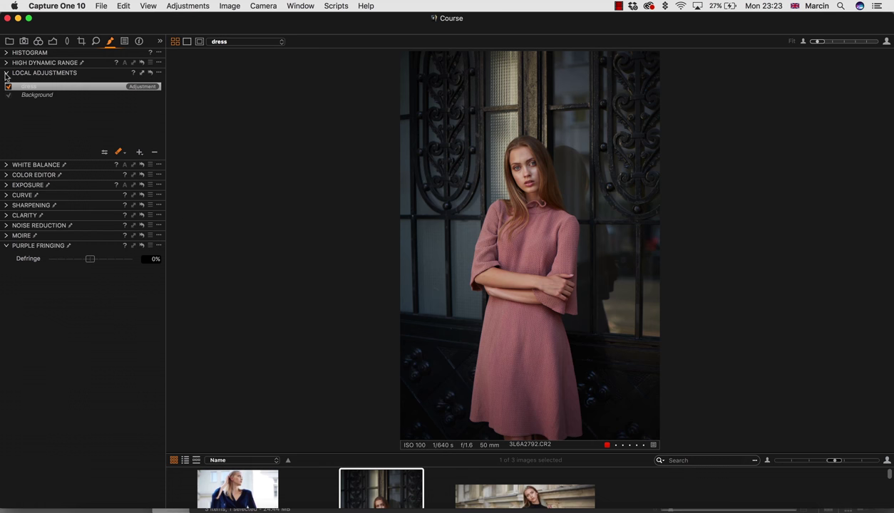
On the Background layer, set exposure to -0.15, contrast to about 6, brightness to 3 and saturation to 3
{"action": "left_click", "coordinate": [44, 95]}
{"action": "left_click", "coordinate": [7, 74]}
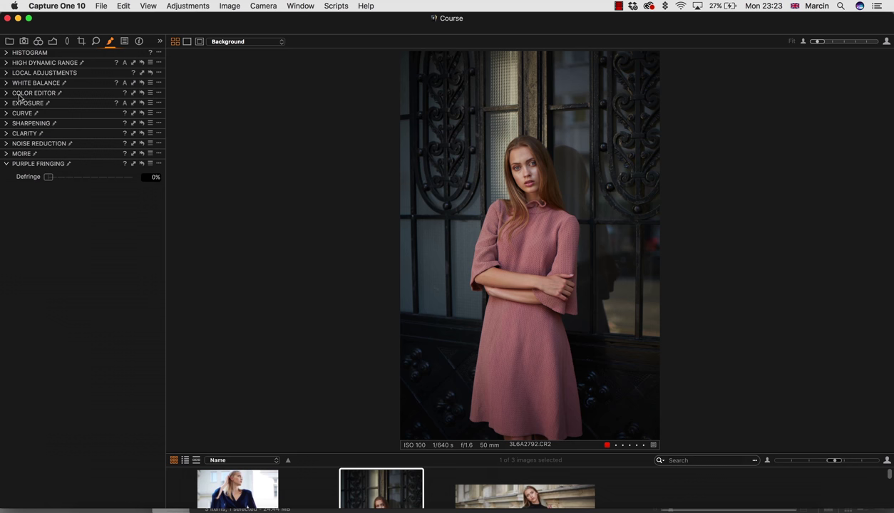
{"action": "left_click", "coordinate": [7, 103]}
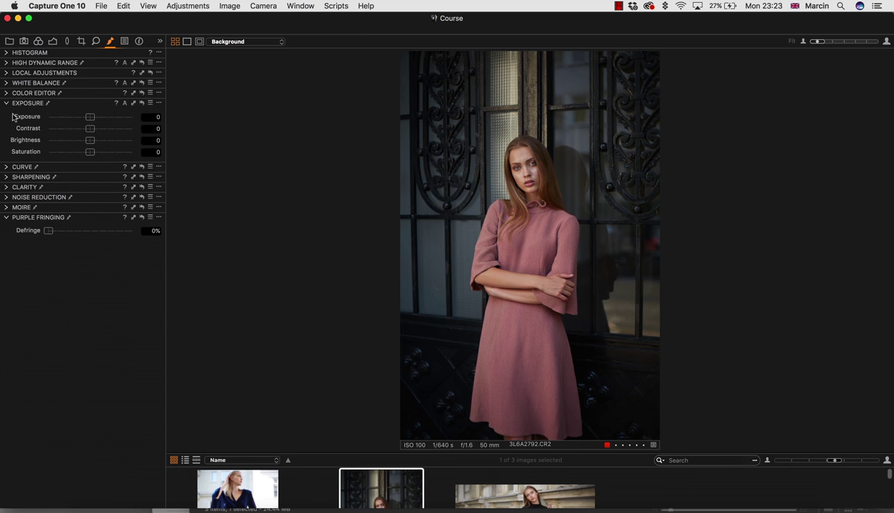
{"action": "left_click_drag", "start_coordinate": [87, 120], "coordinate": [96, 143]}
{"action": "left_click_drag", "start_coordinate": [94, 129], "coordinate": [96, 132]}
{"action": "left_click_drag", "start_coordinate": [90, 156], "coordinate": [92, 154]}
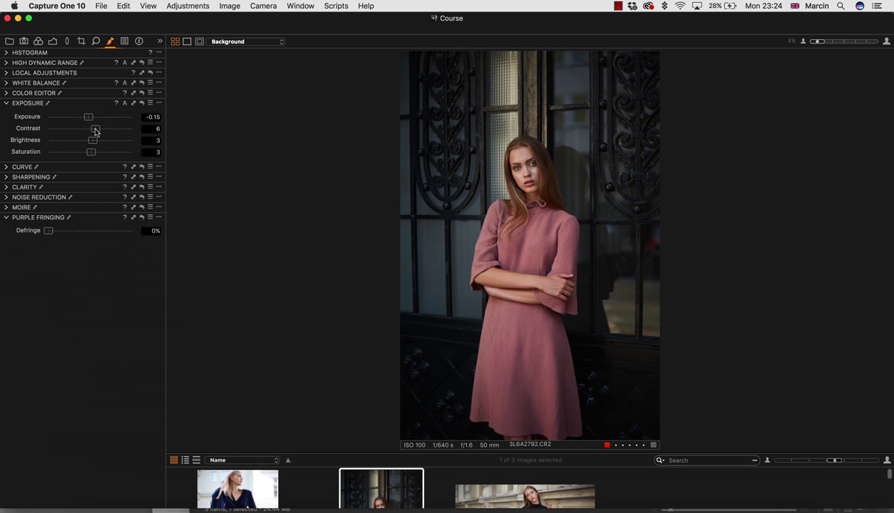
{"action": "left_click_drag", "start_coordinate": [96, 131], "coordinate": [97, 132]}
{"action": "left_click", "coordinate": [7, 104]}
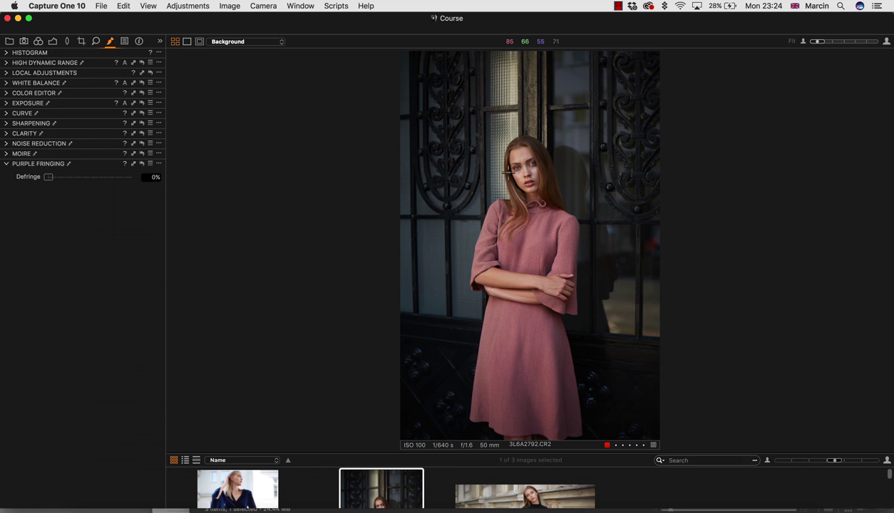
Add a new local adjustment layer named face above the dress layer
{"action": "left_click", "coordinate": [7, 73]}
{"action": "left_click", "coordinate": [68, 86]}
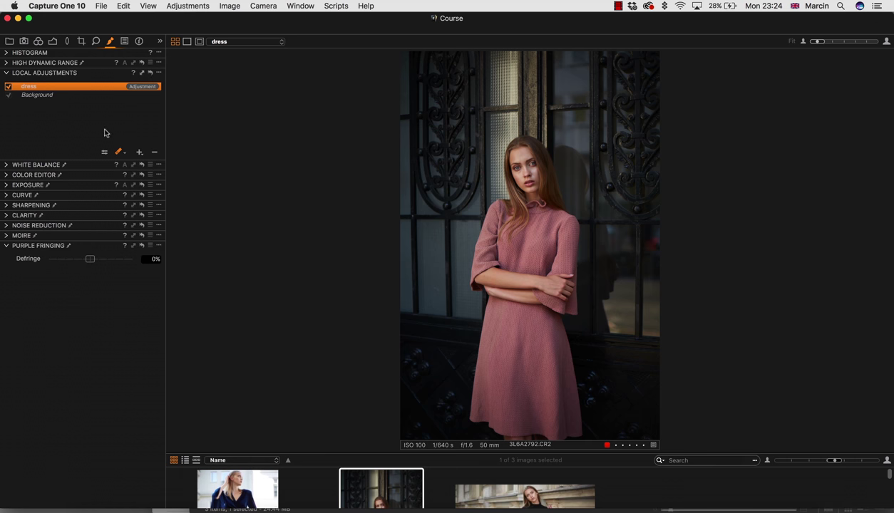
{"action": "left_click", "coordinate": [139, 151]}
{"action": "type", "text": "face"}
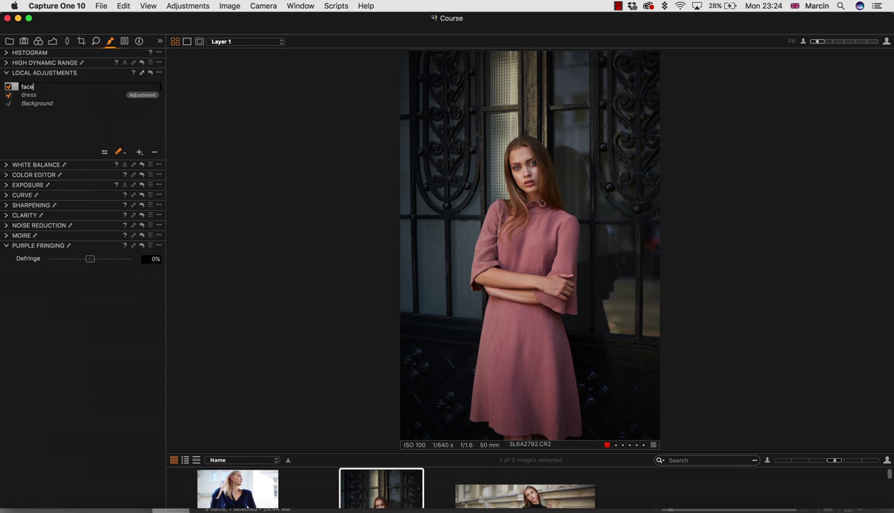
{"action": "key", "text": "Return"}
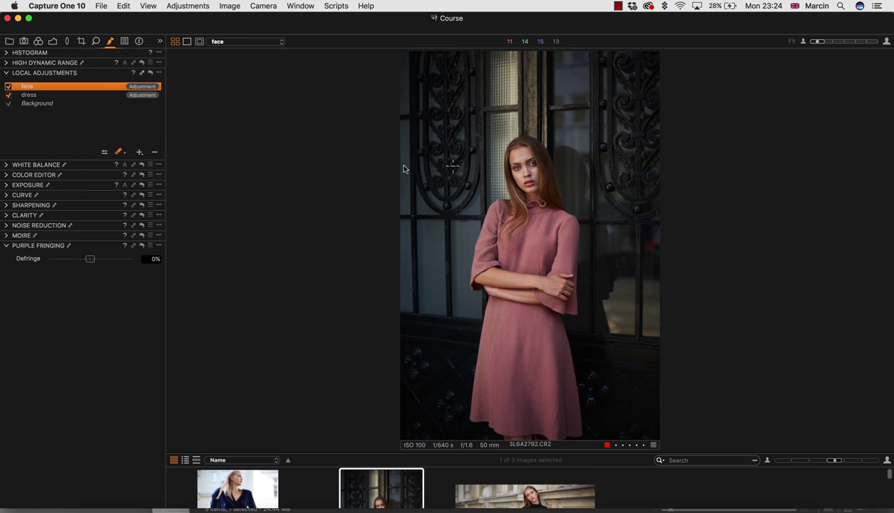
Paint a mask over the model's face with the Draw Mask brush and set the mask to always display
{"action": "left_click", "coordinate": [119, 152]}
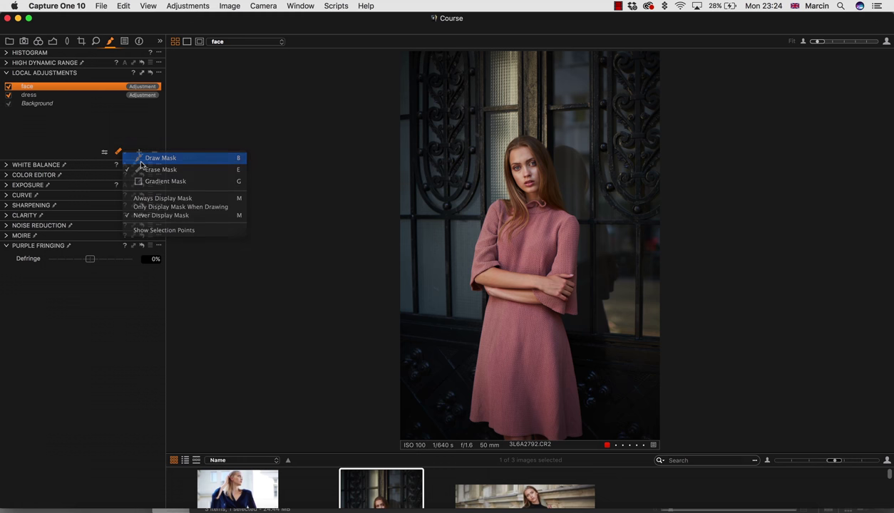
{"action": "left_click", "coordinate": [143, 158]}
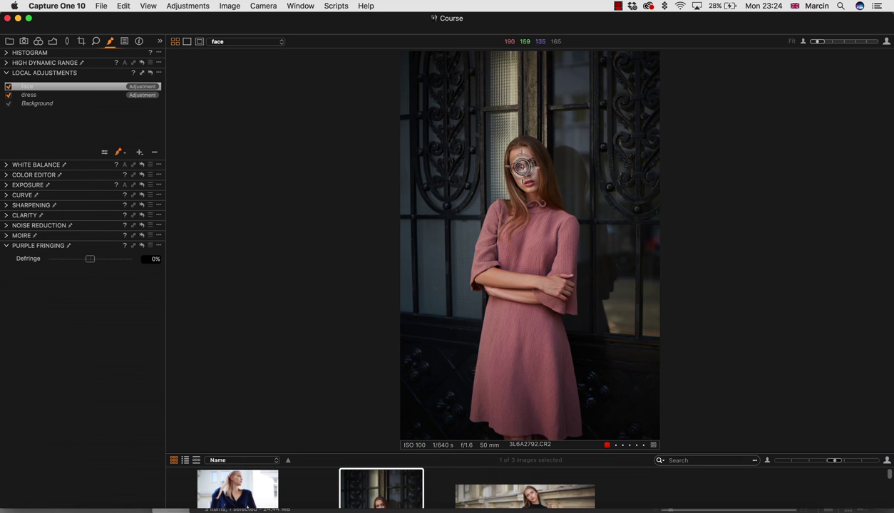
{"action": "left_click", "coordinate": [125, 153]}
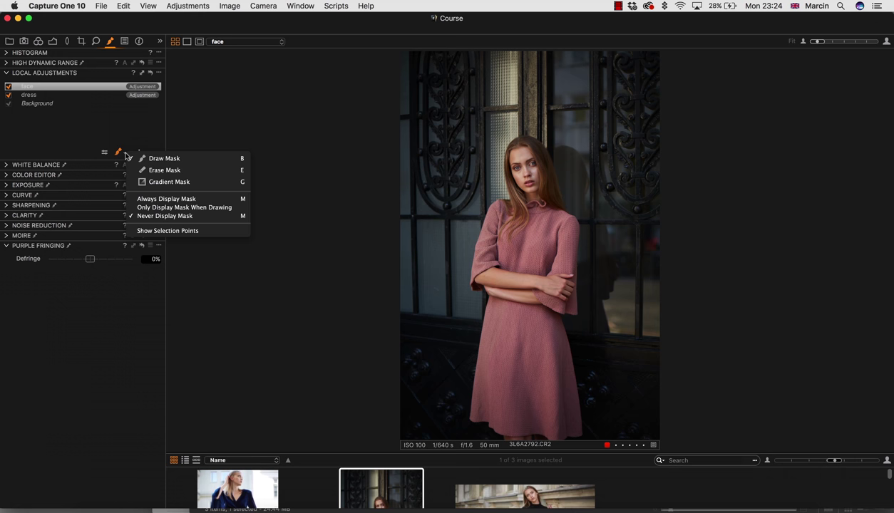
{"action": "left_click", "coordinate": [160, 200]}
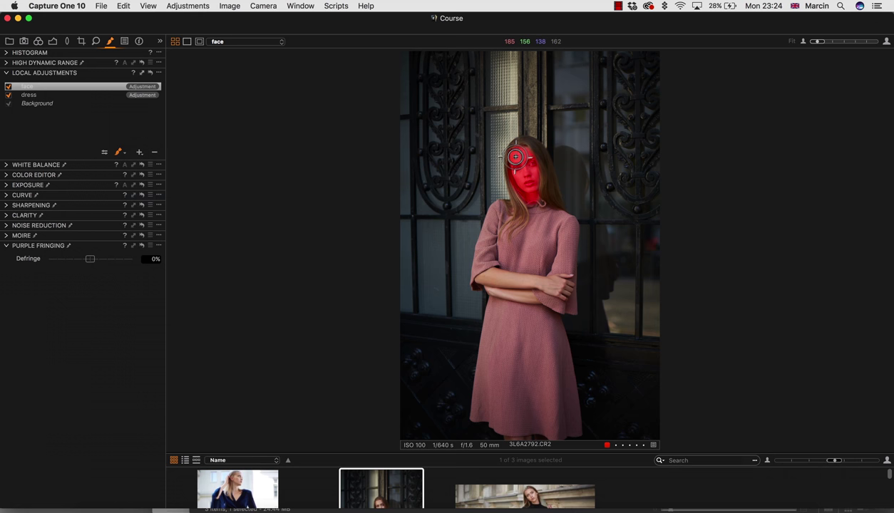
Set the mask to display only when drawing and brush over the model's face again on the face layer
{"action": "left_click", "coordinate": [123, 152]}
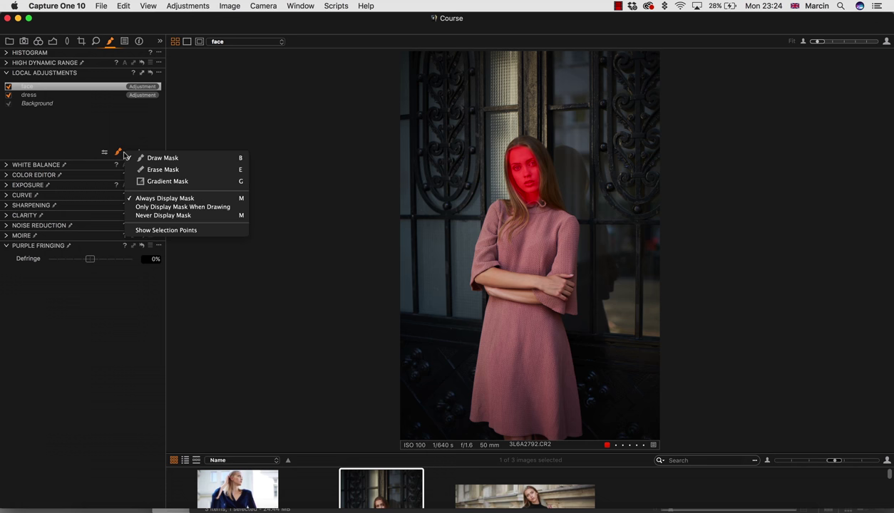
{"action": "left_click", "coordinate": [136, 158]}
{"action": "left_click", "coordinate": [125, 153]}
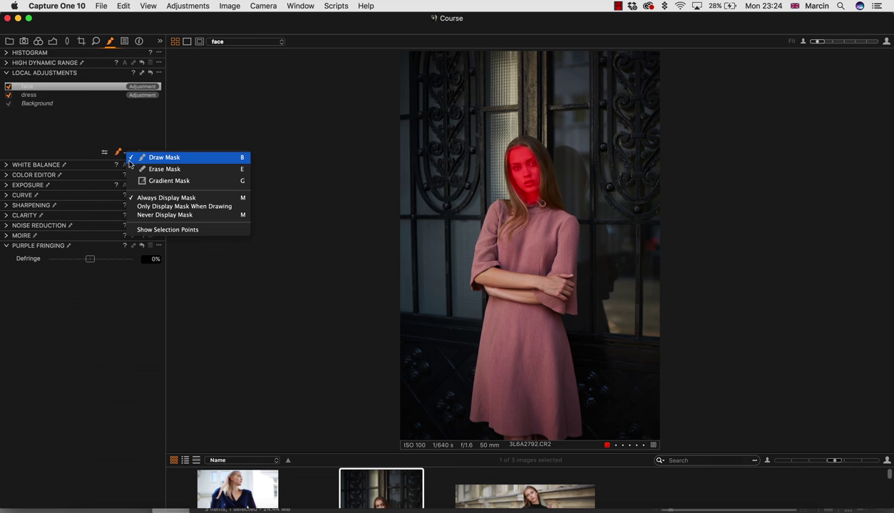
{"action": "left_click", "coordinate": [172, 206]}
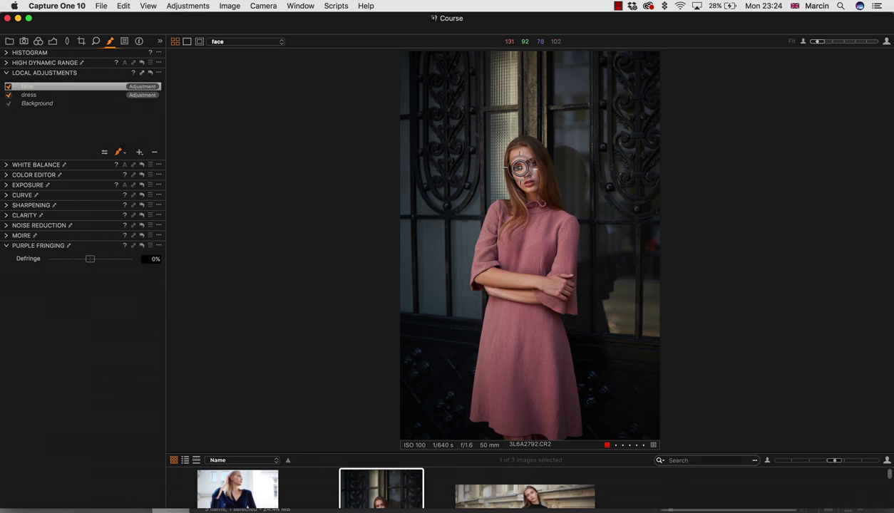
{"action": "mouse_move", "coordinate": [519, 167]}
{"action": "left_mouse_down"}
{"action": "mouse_move", "coordinate": [525, 215]}
{"action": "mouse_move", "coordinate": [511, 156]}
{"action": "left_mouse_up"}
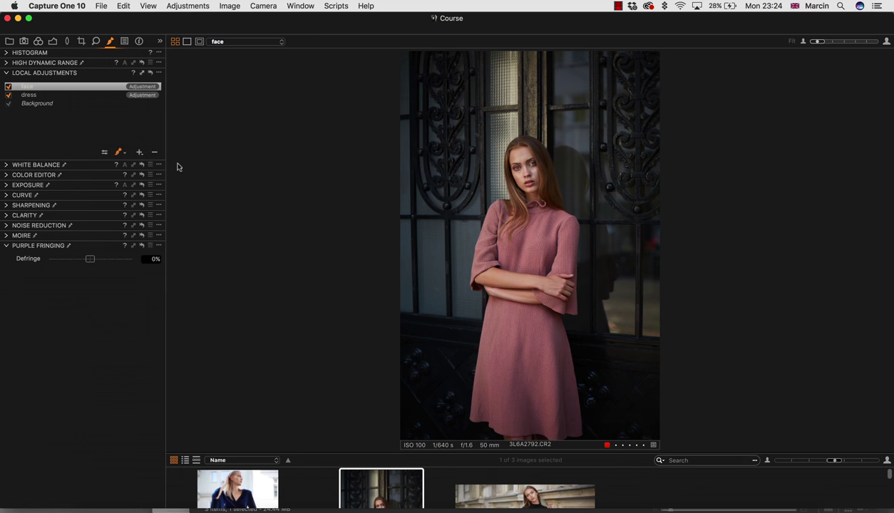
Set the face layer's exposure to -0.15 and compare the image with the layer switched off and on
{"action": "left_click", "coordinate": [7, 72]}
{"action": "left_click", "coordinate": [7, 104]}
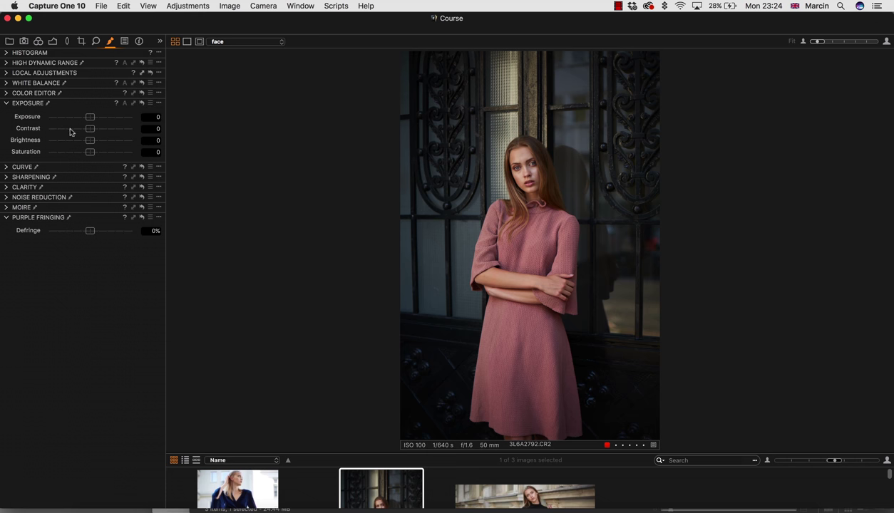
{"action": "left_click_drag", "start_coordinate": [88, 117], "coordinate": [86, 118]}
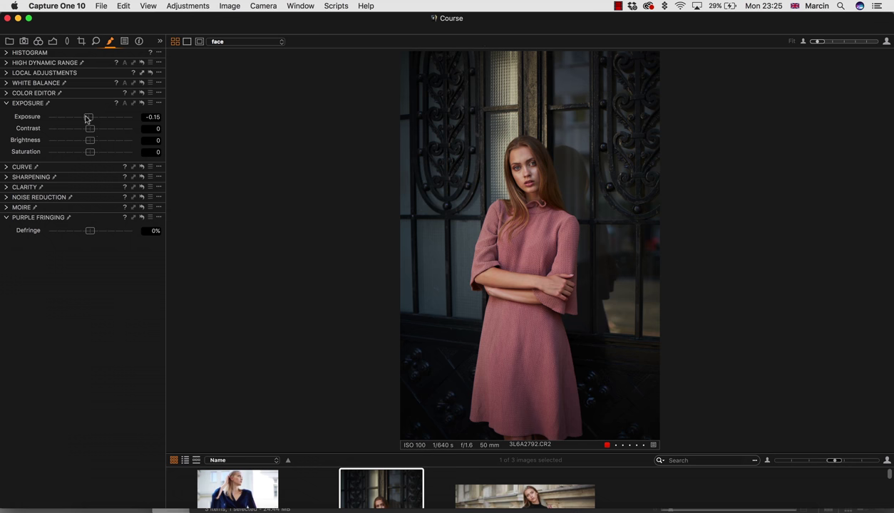
{"action": "left_click", "coordinate": [7, 73]}
{"action": "left_click", "coordinate": [9, 87]}
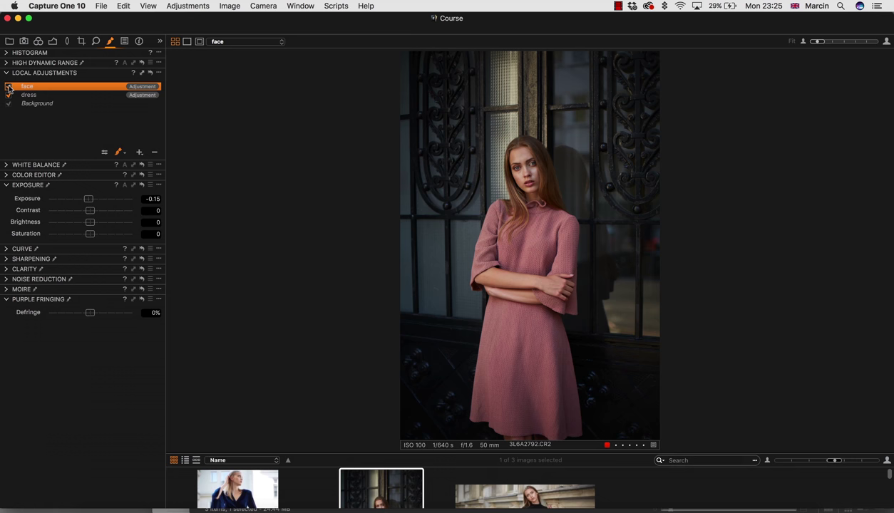
{"action": "left_click", "coordinate": [10, 87]}
Set the face layer's exposure to -0.1 and brightness to -6, and compare the image with the layer off and on
{"action": "left_click", "coordinate": [7, 73]}
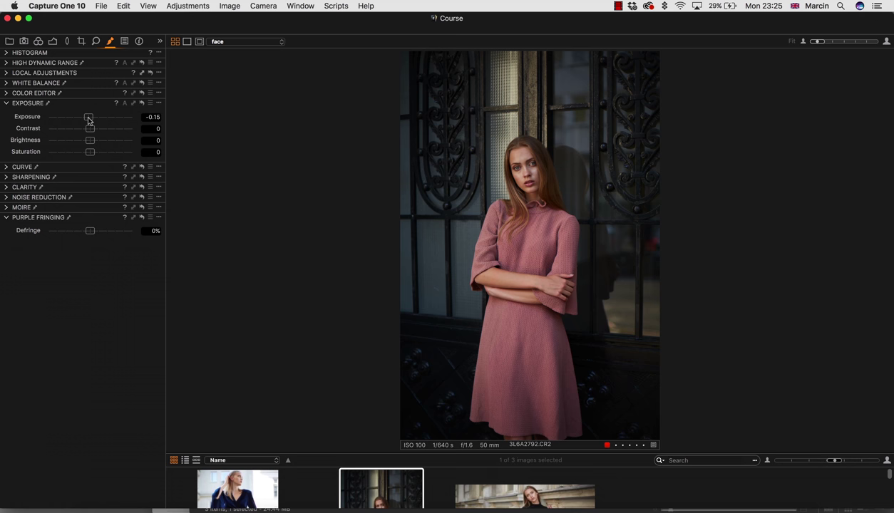
{"action": "left_click_drag", "start_coordinate": [89, 121], "coordinate": [84, 142]}
{"action": "left_click", "coordinate": [7, 73]}
{"action": "left_click", "coordinate": [10, 87]}
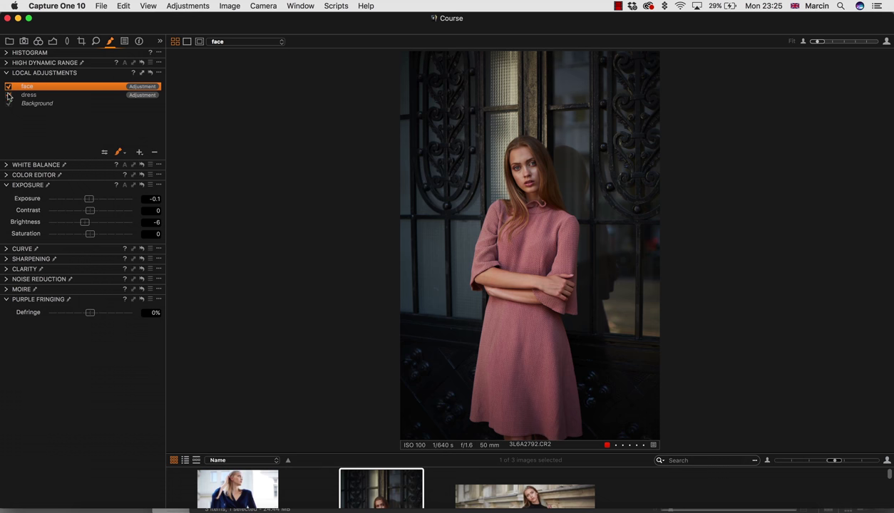
{"action": "left_click", "coordinate": [8, 87]}
{"action": "left_click", "coordinate": [7, 87]}
Set the face layer's brightness to -3 and collapse the Exposure tool
{"action": "left_click", "coordinate": [6, 74]}
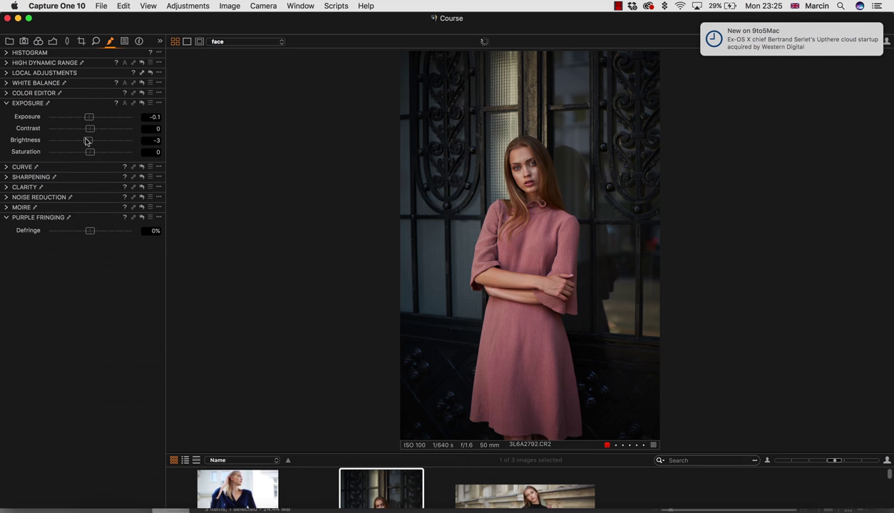
{"action": "left_click_drag", "start_coordinate": [84, 140], "coordinate": [86, 154]}
{"action": "left_click", "coordinate": [6, 104]}
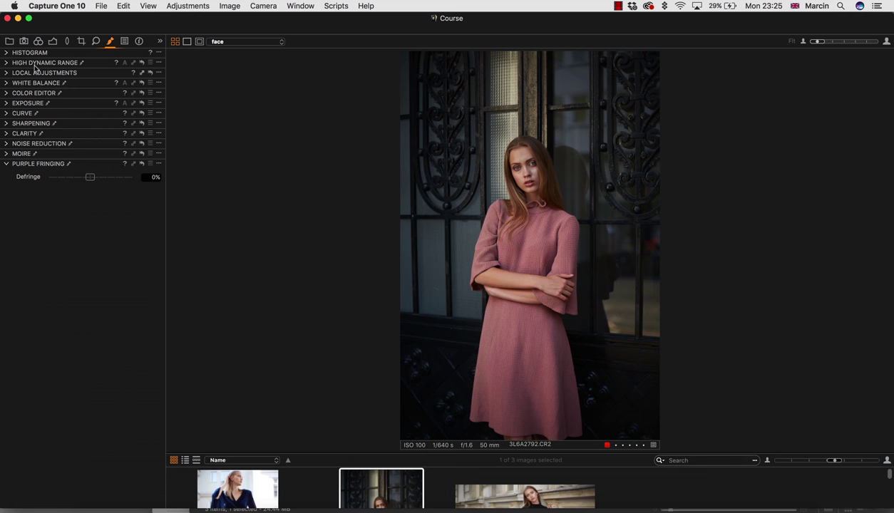
Add a new local adjustment layer named lights above the face layer
{"action": "left_click", "coordinate": [8, 74]}
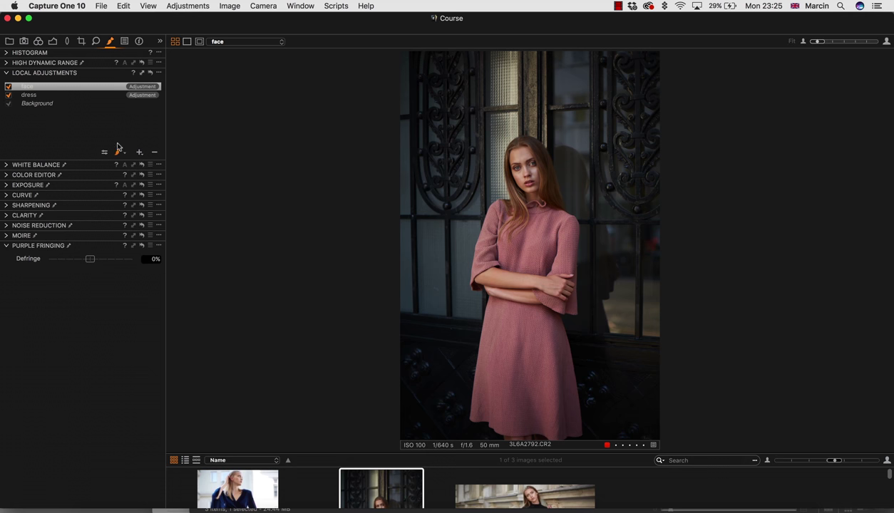
{"action": "left_click", "coordinate": [140, 152]}
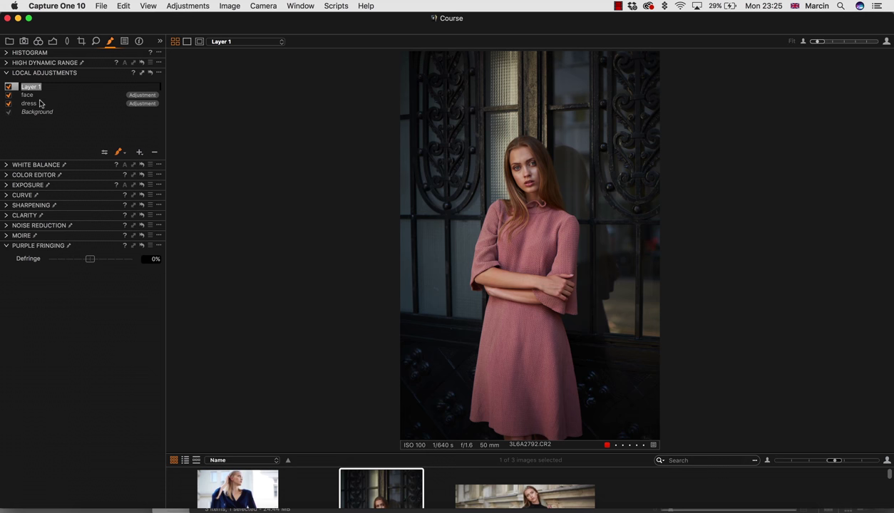
{"action": "type", "text": "lights"}
{"action": "key", "text": "Return"}
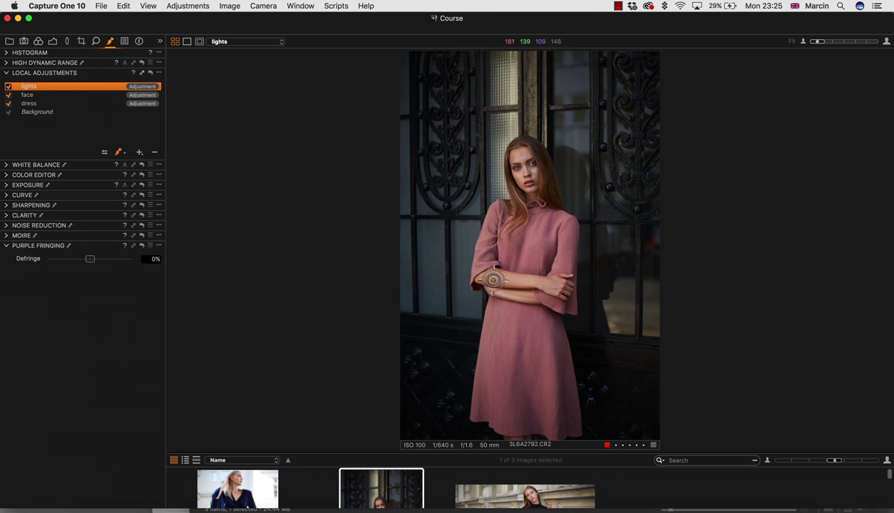
Try brushing a mask over the model's forearms on the lights layer, and undo the mask strokes
{"action": "mouse_move", "coordinate": [486, 277]}
{"action": "left_mouse_down"}
{"action": "mouse_move", "coordinate": [554, 285]}
{"action": "mouse_move", "coordinate": [499, 270]}
{"action": "mouse_move", "coordinate": [489, 278]}
{"action": "mouse_move", "coordinate": [549, 293]}
{"action": "mouse_move", "coordinate": [543, 301]}
{"action": "left_mouse_up"}
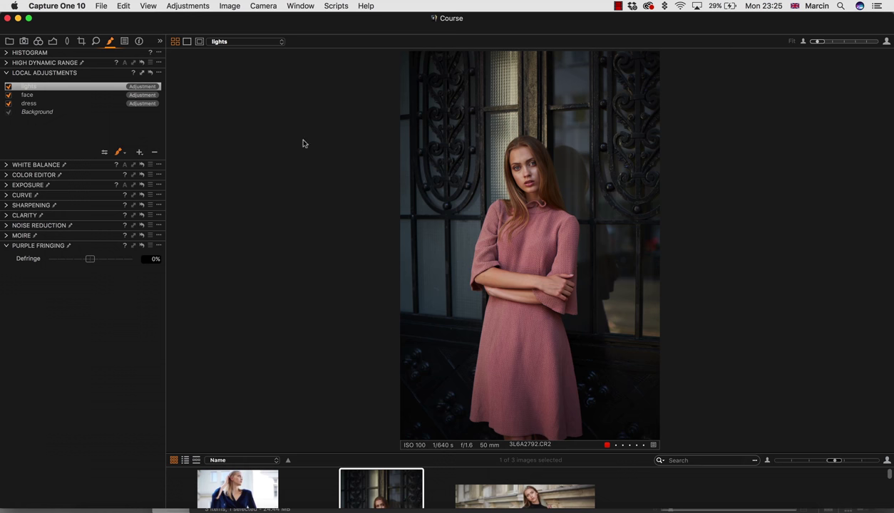
{"action": "left_click", "coordinate": [120, 7]}
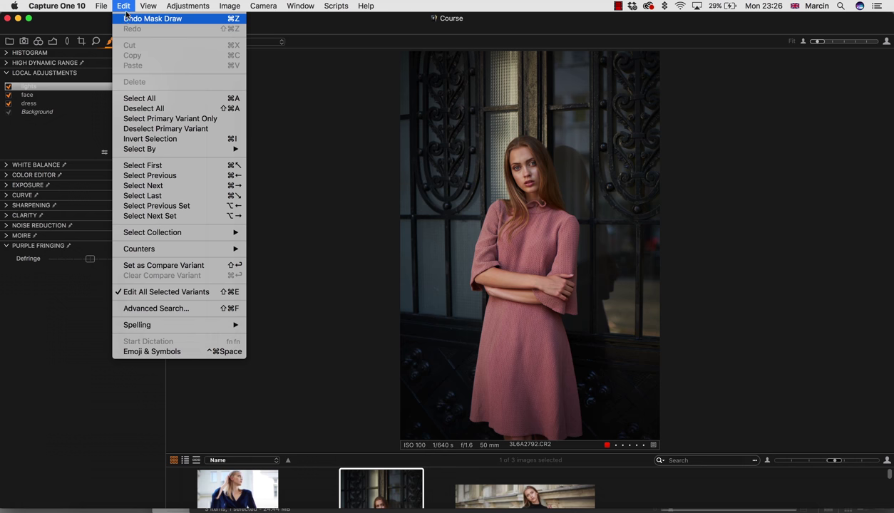
{"action": "left_click", "coordinate": [127, 19]}
{"action": "left_click", "coordinate": [124, 5]}
{"action": "left_click", "coordinate": [127, 19]}
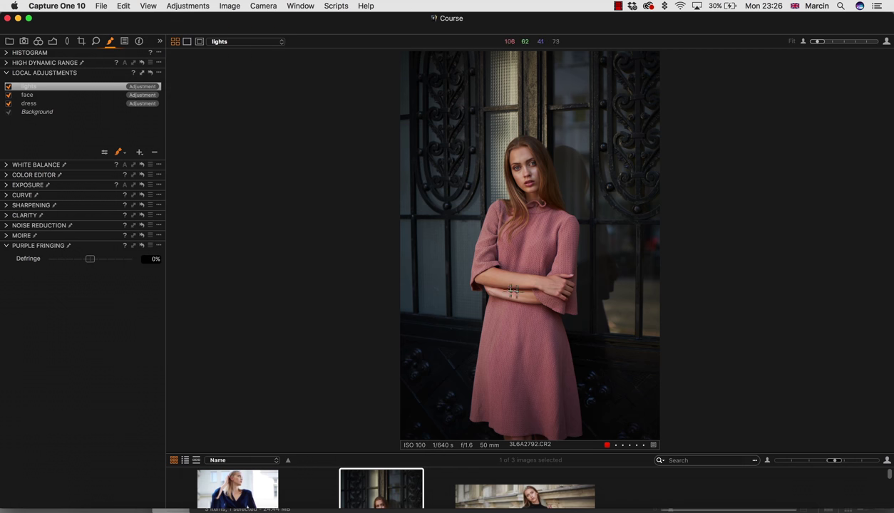
{"action": "left_click_drag", "start_coordinate": [476, 277], "coordinate": [509, 278]}
{"action": "left_click", "coordinate": [123, 6]}
{"action": "left_click", "coordinate": [139, 18]}
Undo the layer selection point and the renaming of the new layer, keeping the layer itself
{"action": "left_click", "coordinate": [125, 7]}
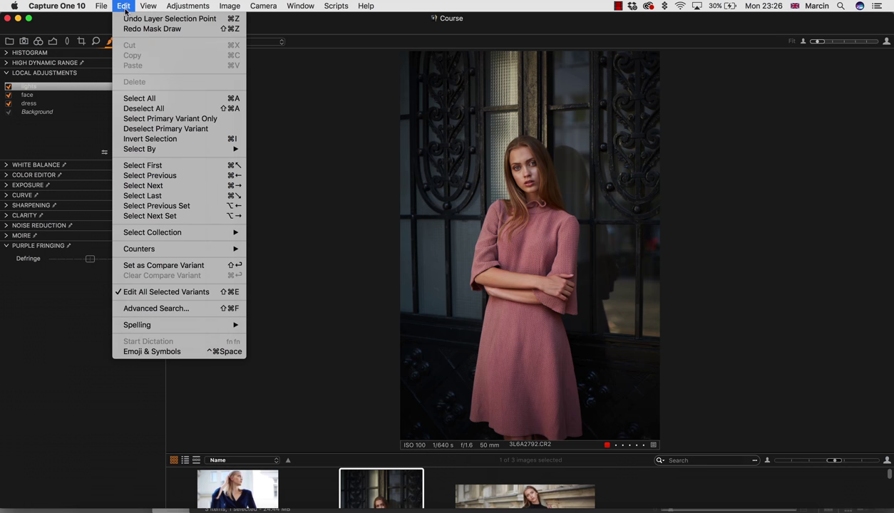
{"action": "left_click", "coordinate": [134, 19]}
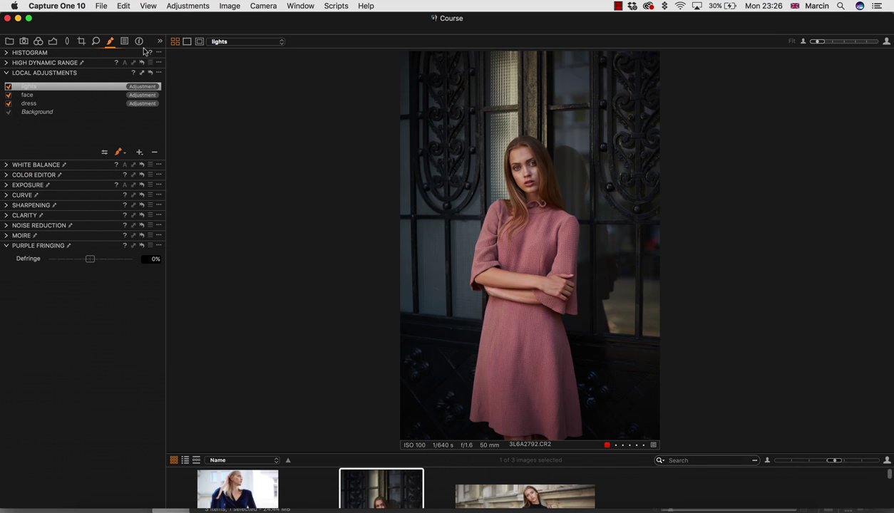
{"action": "key", "text": "super+z"}
{"action": "left_click", "coordinate": [123, 6]}
{"action": "mouse_move", "coordinate": [143, 8]}
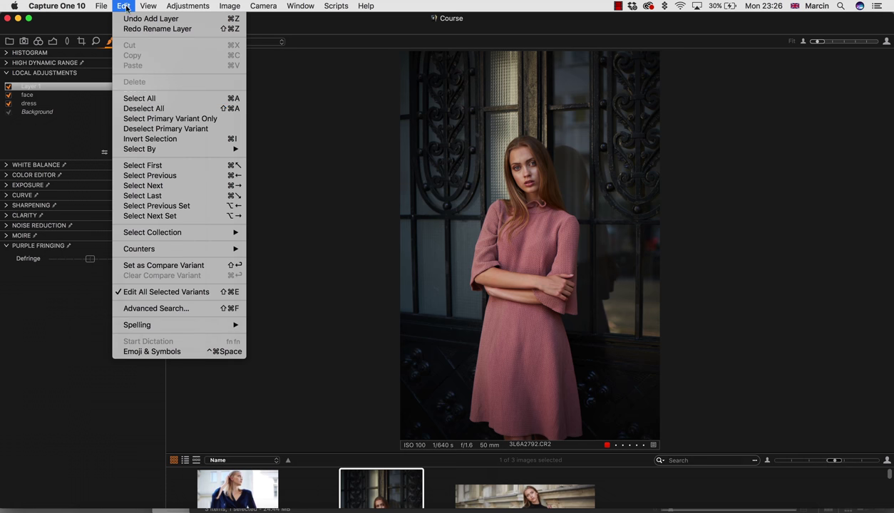
{"action": "left_click", "coordinate": [500, 273]}
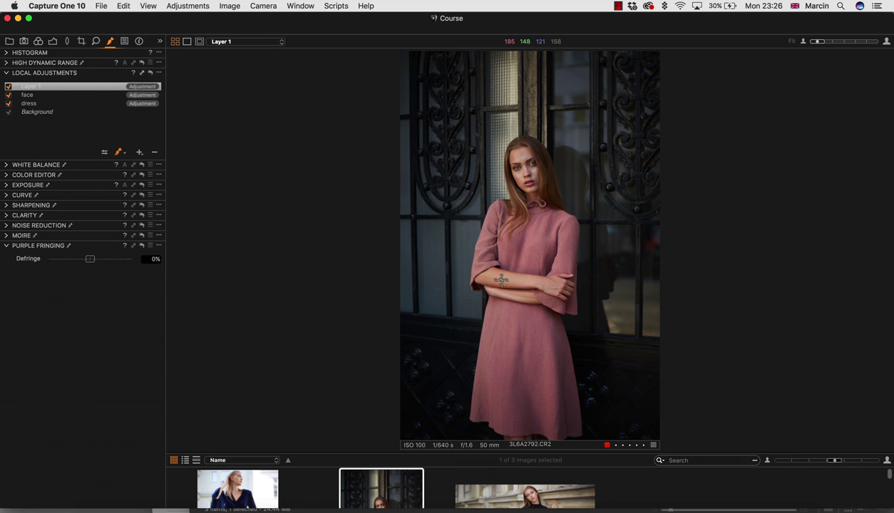
Brush a mask over the forearms on Layer 1, set its brightness to 4, and toggle the layer to compare
{"action": "mouse_move", "coordinate": [491, 278]}
{"action": "left_mouse_down"}
{"action": "mouse_move", "coordinate": [558, 283]}
{"action": "mouse_move", "coordinate": [483, 277]}
{"action": "mouse_move", "coordinate": [520, 298]}
{"action": "left_mouse_up"}
{"action": "left_click", "coordinate": [7, 185]}
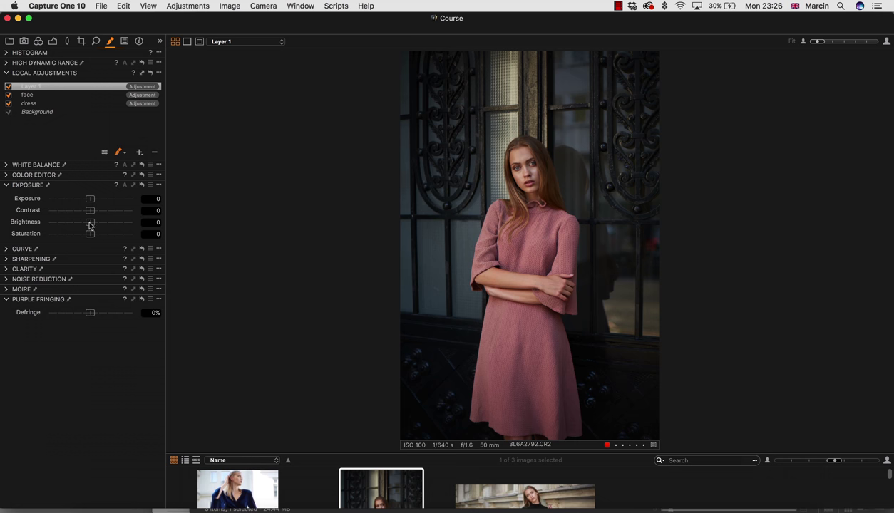
{"action": "left_click_drag", "start_coordinate": [91, 225], "coordinate": [96, 225]}
{"action": "left_click", "coordinate": [8, 87]}
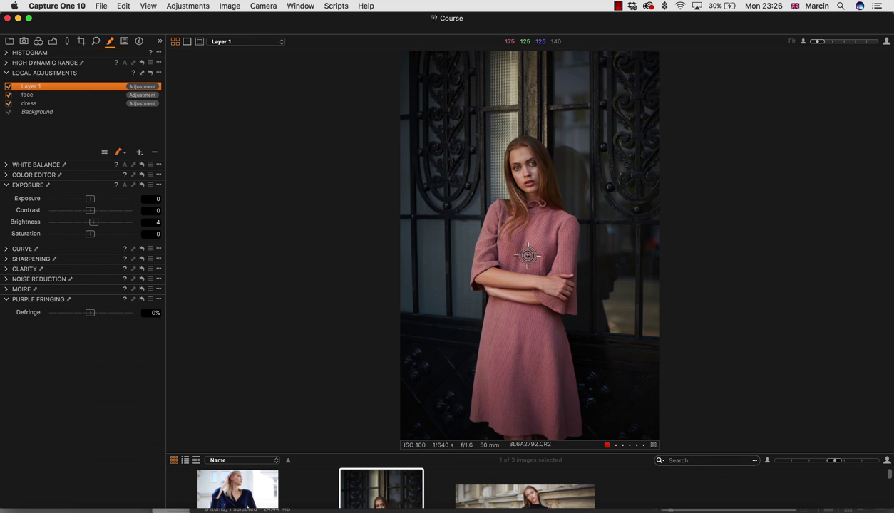
Try brushing the Layer 1 mask over the chest and skirt of the dress, and toggle the layer to compare
{"action": "left_click", "coordinate": [531, 229]}
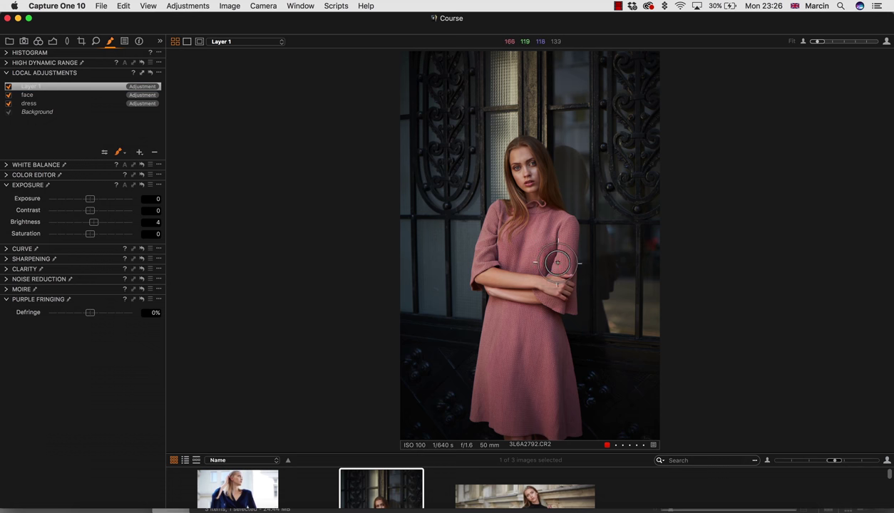
{"action": "left_click", "coordinate": [554, 265]}
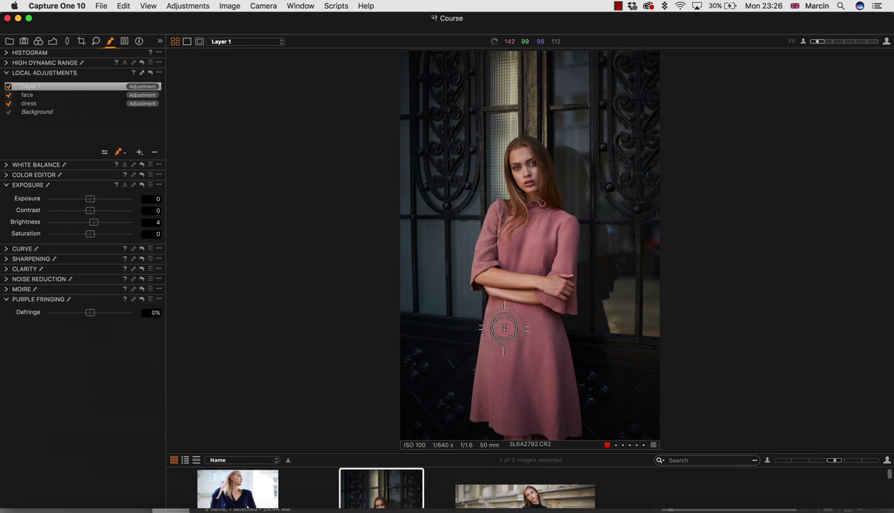
{"action": "left_click_drag", "start_coordinate": [504, 328], "coordinate": [495, 409]}
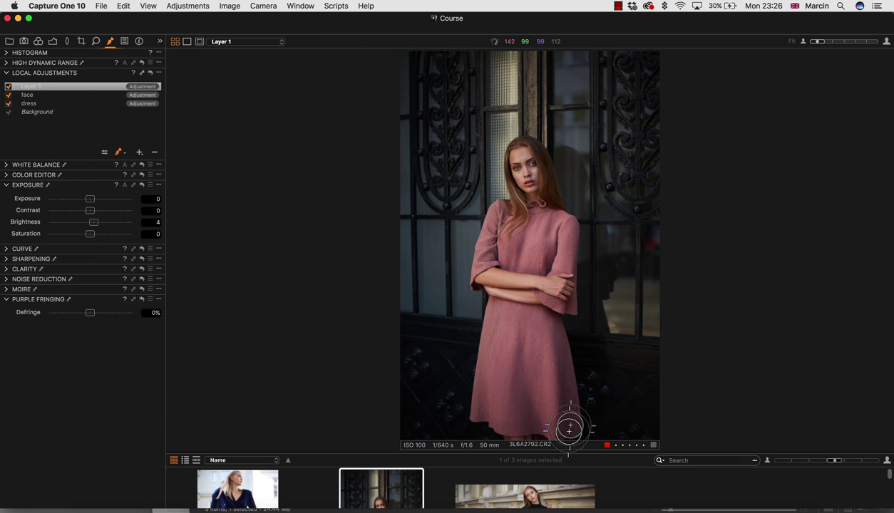
{"action": "left_click_drag", "start_coordinate": [554, 359], "coordinate": [551, 425]}
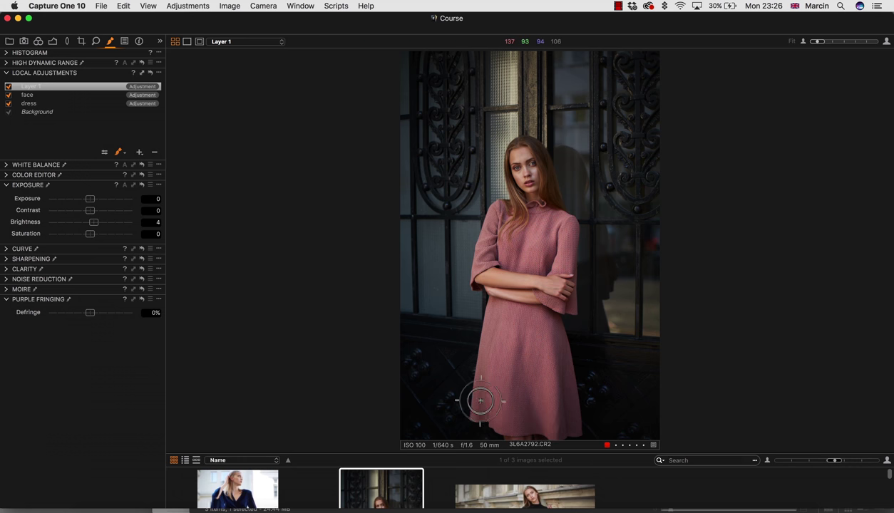
{"action": "left_click_drag", "start_coordinate": [480, 401], "coordinate": [473, 319]}
{"action": "left_click_drag", "start_coordinate": [540, 333], "coordinate": [572, 403]}
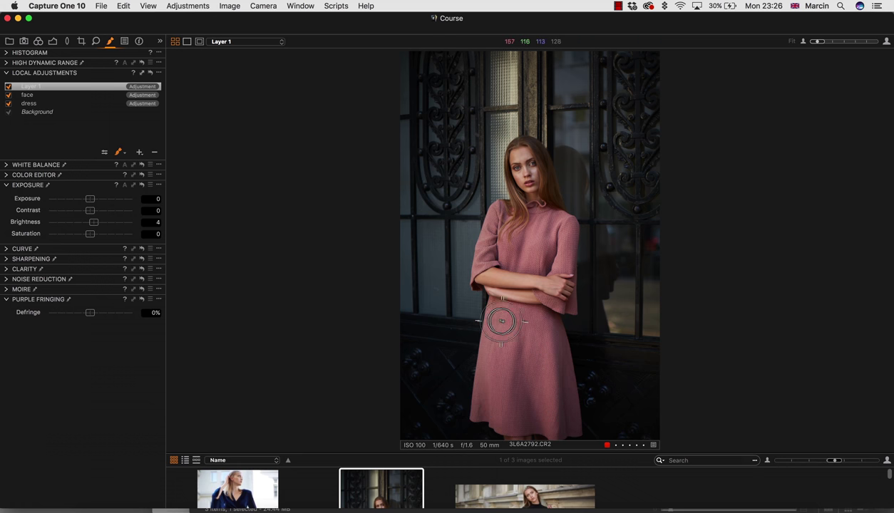
{"action": "left_click_drag", "start_coordinate": [501, 321], "coordinate": [486, 308]}
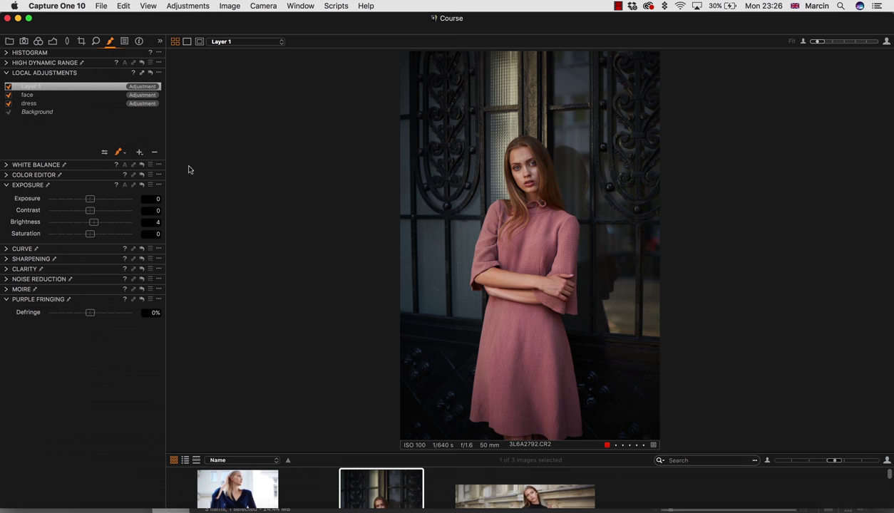
{"action": "left_click", "coordinate": [8, 88]}
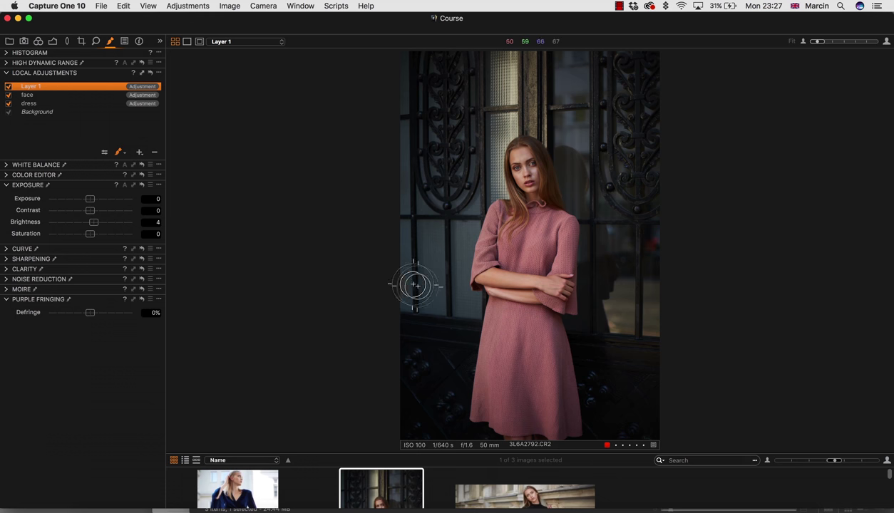
{"action": "left_click", "coordinate": [499, 303]}
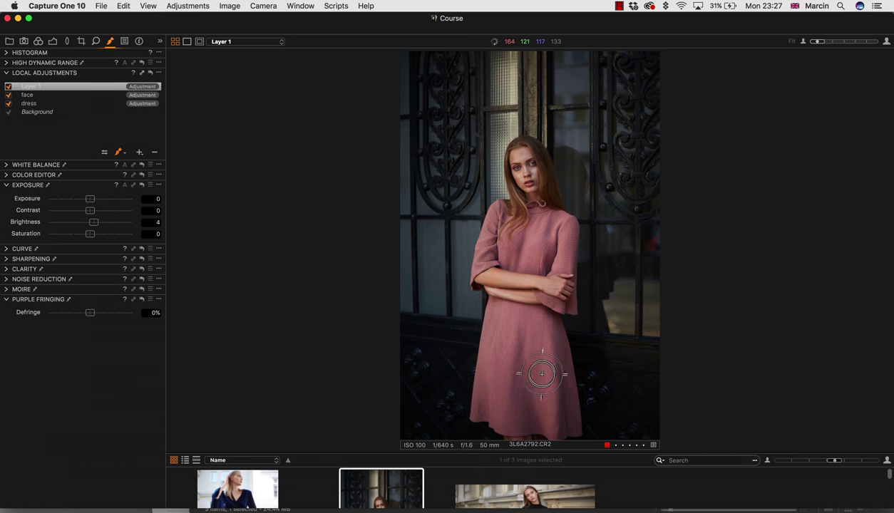
{"action": "left_click_drag", "start_coordinate": [529, 389], "coordinate": [515, 397]}
{"action": "left_click", "coordinate": [8, 86]}
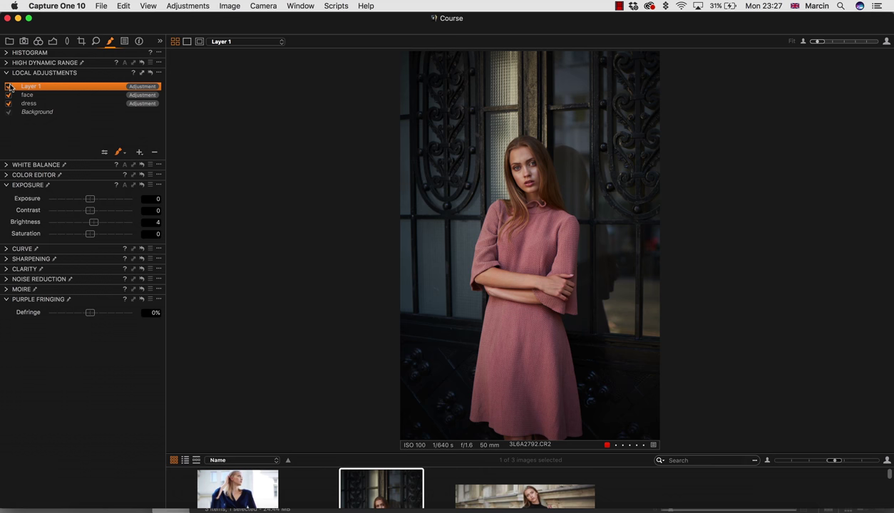
Set the mask to always display and erase it from the chest and skirt, keeping only the forearms masked
{"action": "left_click", "coordinate": [120, 152]}
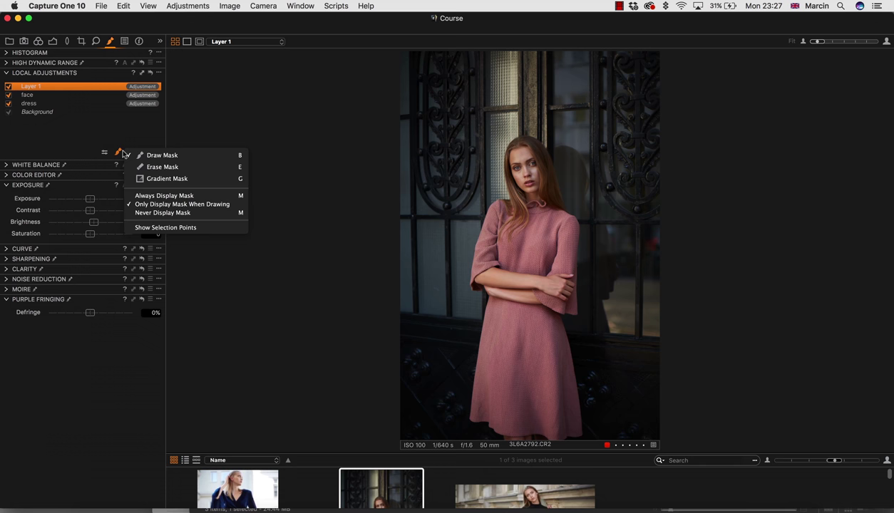
{"action": "left_click", "coordinate": [157, 191]}
{"action": "left_click", "coordinate": [120, 154]}
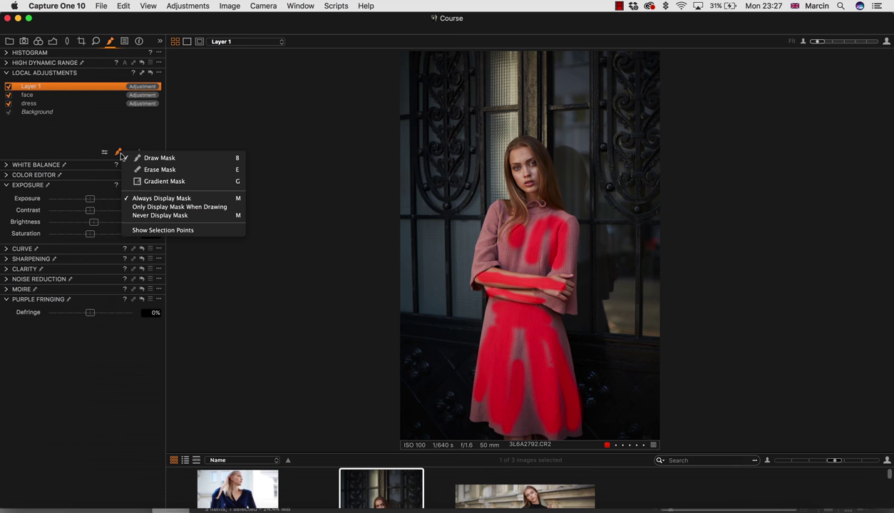
{"action": "left_click", "coordinate": [128, 157]}
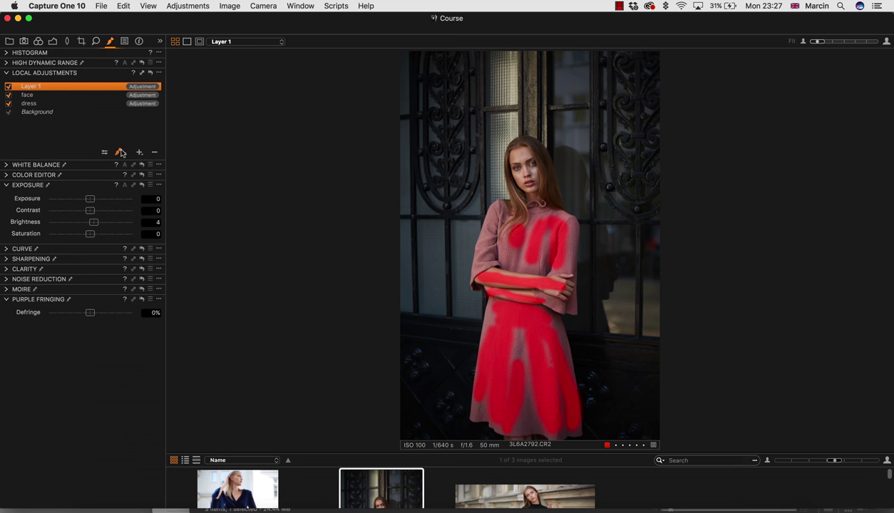
{"action": "left_click", "coordinate": [121, 153]}
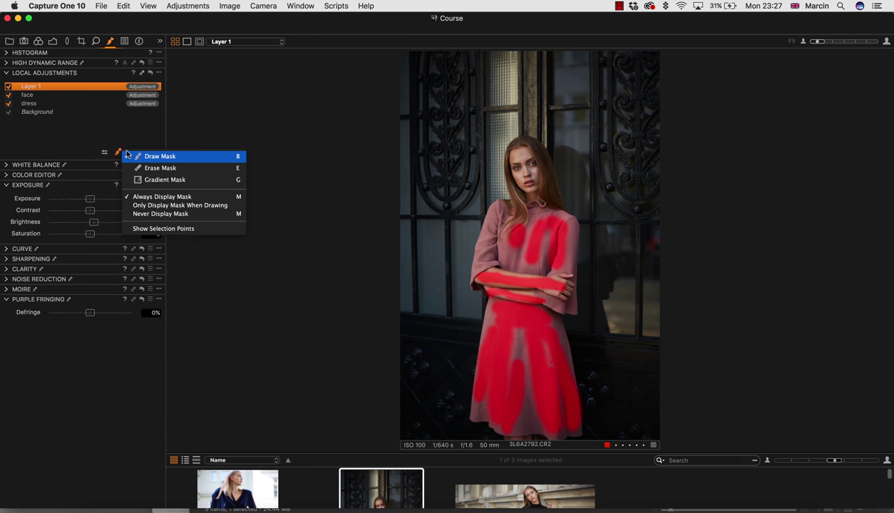
{"action": "left_click", "coordinate": [137, 169]}
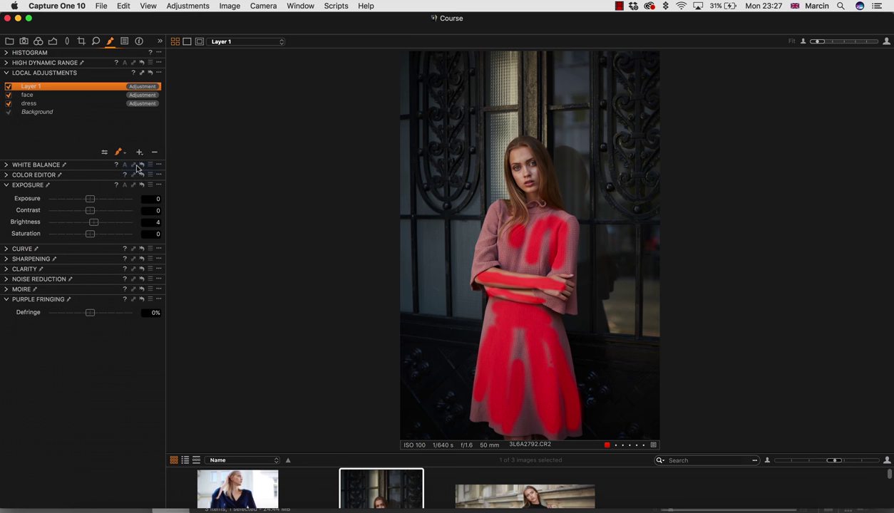
{"action": "left_click", "coordinate": [513, 238]}
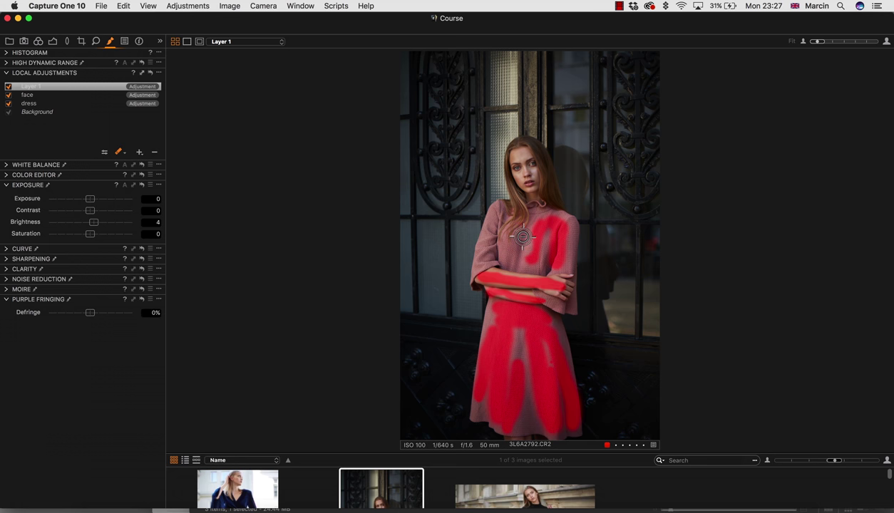
{"action": "mouse_move", "coordinate": [522, 243]}
{"action": "left_mouse_down"}
{"action": "mouse_move", "coordinate": [535, 246]}
{"action": "mouse_move", "coordinate": [527, 225]}
{"action": "mouse_move", "coordinate": [546, 229]}
{"action": "mouse_move", "coordinate": [555, 264]}
{"action": "mouse_move", "coordinate": [549, 214]}
{"action": "mouse_move", "coordinate": [542, 228]}
{"action": "left_mouse_up"}
{"action": "mouse_move", "coordinate": [490, 304]}
{"action": "left_mouse_down"}
{"action": "mouse_move", "coordinate": [547, 317]}
{"action": "mouse_move", "coordinate": [502, 319]}
{"action": "mouse_move", "coordinate": [517, 343]}
{"action": "mouse_move", "coordinate": [530, 338]}
{"action": "mouse_move", "coordinate": [541, 348]}
{"action": "mouse_move", "coordinate": [551, 335]}
{"action": "mouse_move", "coordinate": [577, 427]}
{"action": "mouse_move", "coordinate": [580, 412]}
{"action": "mouse_move", "coordinate": [574, 421]}
{"action": "mouse_move", "coordinate": [558, 407]}
{"action": "mouse_move", "coordinate": [565, 419]}
{"action": "mouse_move", "coordinate": [549, 416]}
{"action": "mouse_move", "coordinate": [514, 381]}
{"action": "mouse_move", "coordinate": [518, 358]}
{"action": "mouse_move", "coordinate": [496, 412]}
{"action": "mouse_move", "coordinate": [485, 379]}
{"action": "mouse_move", "coordinate": [478, 391]}
{"action": "mouse_move", "coordinate": [499, 298]}
{"action": "left_mouse_up"}
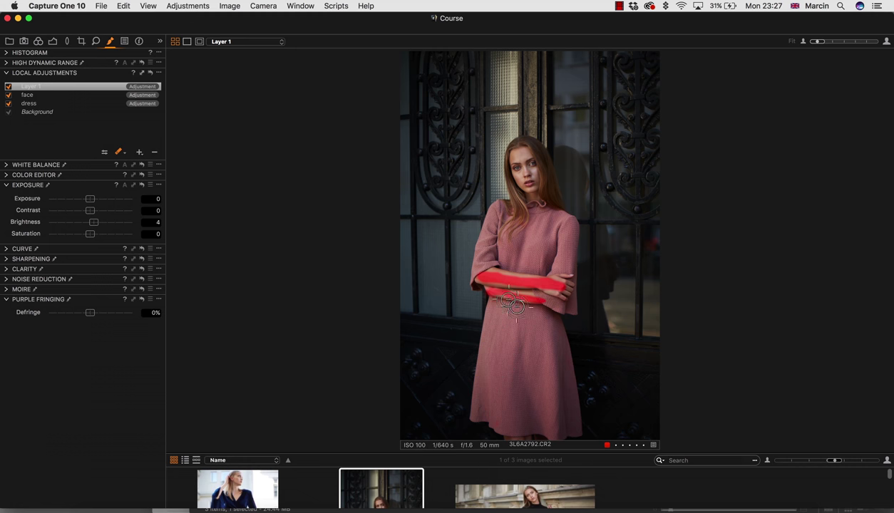
Switch back to Draw Mask for Layer 1 and check the brush size, hardness, opacity and flow settings
{"action": "left_click", "coordinate": [120, 153]}
{"action": "left_click", "coordinate": [140, 157]}
{"action": "left_click", "coordinate": [105, 153]}
{"action": "left_click", "coordinate": [121, 153]}
{"action": "left_click", "coordinate": [119, 157]}
{"action": "left_click", "coordinate": [106, 153]}
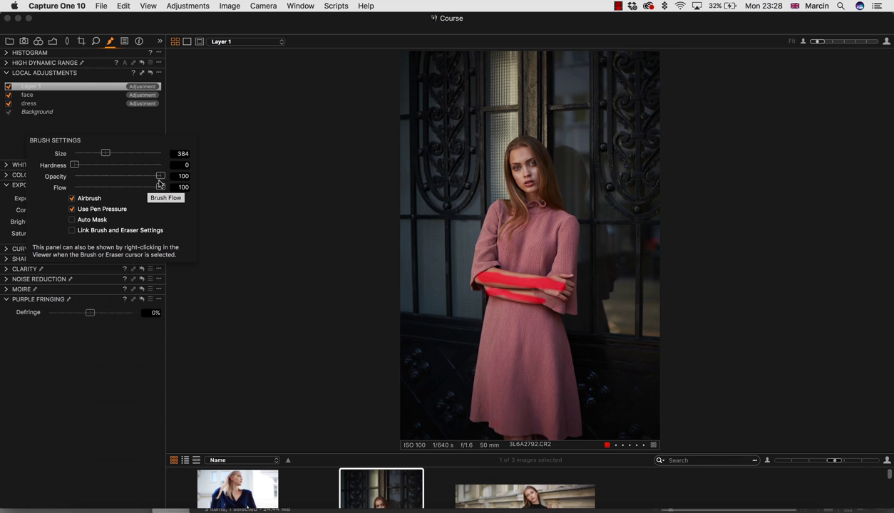
{"action": "left_click", "coordinate": [41, 88]}
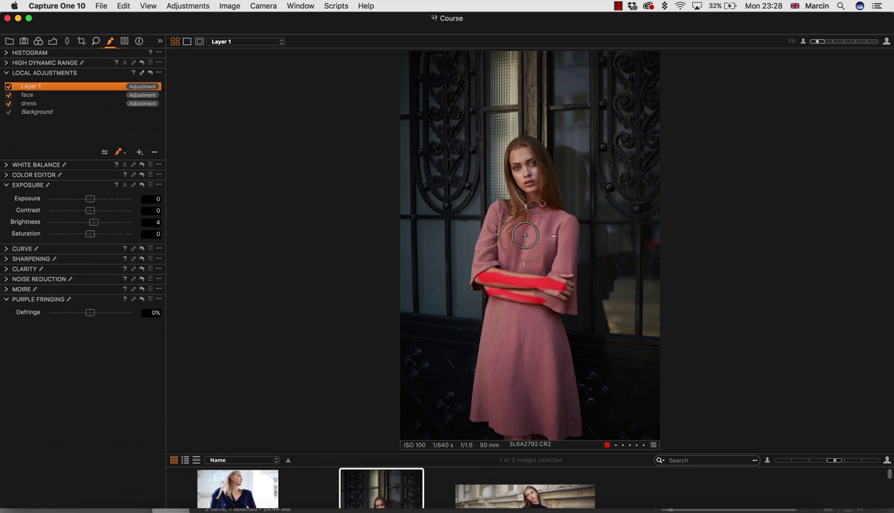
Brush the Layer 1 mask softly over the dress's chest and skirt, and display the mask only when drawing to compare the layer
{"action": "mouse_move", "coordinate": [503, 218]}
{"action": "left_mouse_down"}
{"action": "mouse_move", "coordinate": [520, 250]}
{"action": "mouse_move", "coordinate": [509, 244]}
{"action": "mouse_move", "coordinate": [513, 253]}
{"action": "mouse_move", "coordinate": [520, 231]}
{"action": "mouse_move", "coordinate": [523, 260]}
{"action": "mouse_move", "coordinate": [544, 222]}
{"action": "mouse_move", "coordinate": [537, 264]}
{"action": "mouse_move", "coordinate": [559, 231]}
{"action": "mouse_move", "coordinate": [562, 261]}
{"action": "mouse_move", "coordinate": [560, 223]}
{"action": "mouse_move", "coordinate": [545, 275]}
{"action": "left_mouse_up"}
{"action": "mouse_move", "coordinate": [517, 338]}
{"action": "left_mouse_down"}
{"action": "mouse_move", "coordinate": [508, 410]}
{"action": "mouse_move", "coordinate": [509, 324]}
{"action": "mouse_move", "coordinate": [500, 417]}
{"action": "mouse_move", "coordinate": [506, 327]}
{"action": "mouse_move", "coordinate": [492, 404]}
{"action": "mouse_move", "coordinate": [498, 312]}
{"action": "mouse_move", "coordinate": [486, 390]}
{"action": "mouse_move", "coordinate": [515, 330]}
{"action": "mouse_move", "coordinate": [515, 341]}
{"action": "mouse_move", "coordinate": [518, 313]}
{"action": "mouse_move", "coordinate": [518, 323]}
{"action": "mouse_move", "coordinate": [496, 321]}
{"action": "mouse_move", "coordinate": [512, 311]}
{"action": "mouse_move", "coordinate": [549, 408]}
{"action": "mouse_move", "coordinate": [537, 359]}
{"action": "mouse_move", "coordinate": [557, 399]}
{"action": "mouse_move", "coordinate": [534, 313]}
{"action": "mouse_move", "coordinate": [554, 400]}
{"action": "mouse_move", "coordinate": [546, 422]}
{"action": "mouse_move", "coordinate": [523, 315]}
{"action": "mouse_move", "coordinate": [510, 339]}
{"action": "mouse_move", "coordinate": [497, 327]}
{"action": "mouse_move", "coordinate": [487, 374]}
{"action": "mouse_move", "coordinate": [488, 350]}
{"action": "mouse_move", "coordinate": [511, 398]}
{"action": "mouse_move", "coordinate": [544, 436]}
{"action": "mouse_move", "coordinate": [517, 365]}
{"action": "left_mouse_up"}
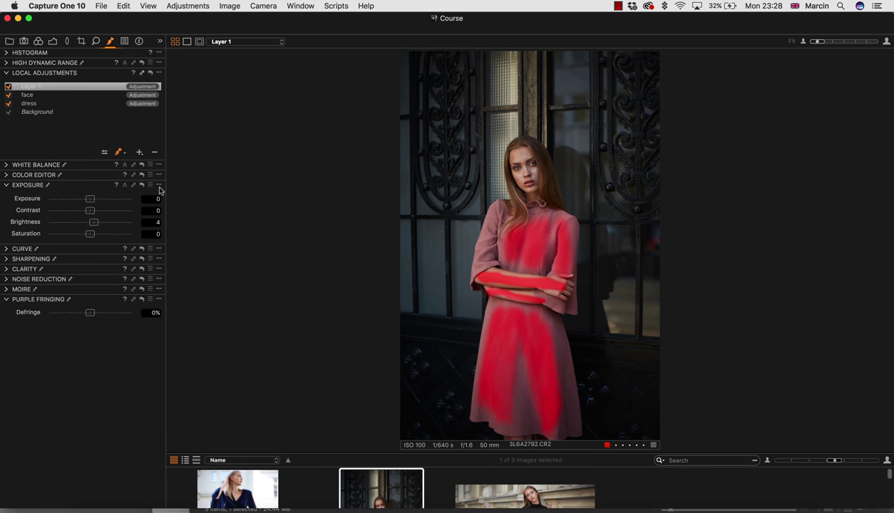
{"action": "left_click", "coordinate": [124, 154]}
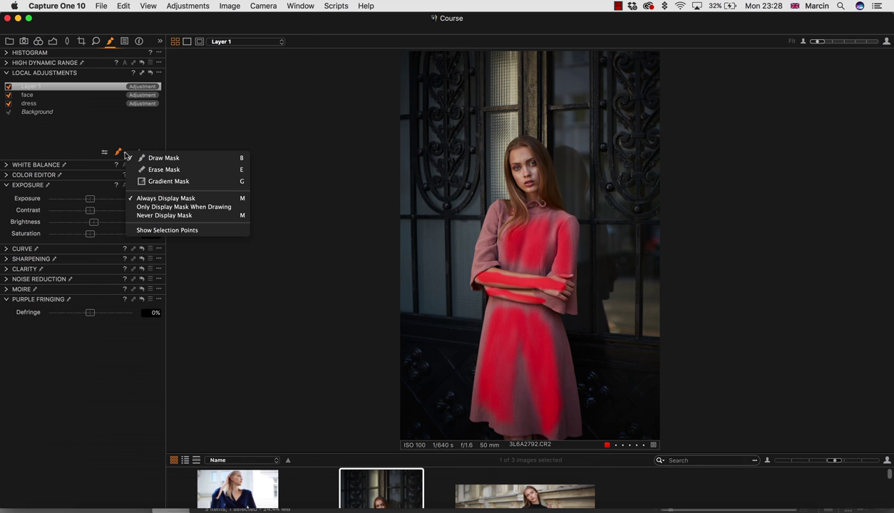
{"action": "left_click", "coordinate": [131, 192]}
{"action": "left_click", "coordinate": [126, 154]}
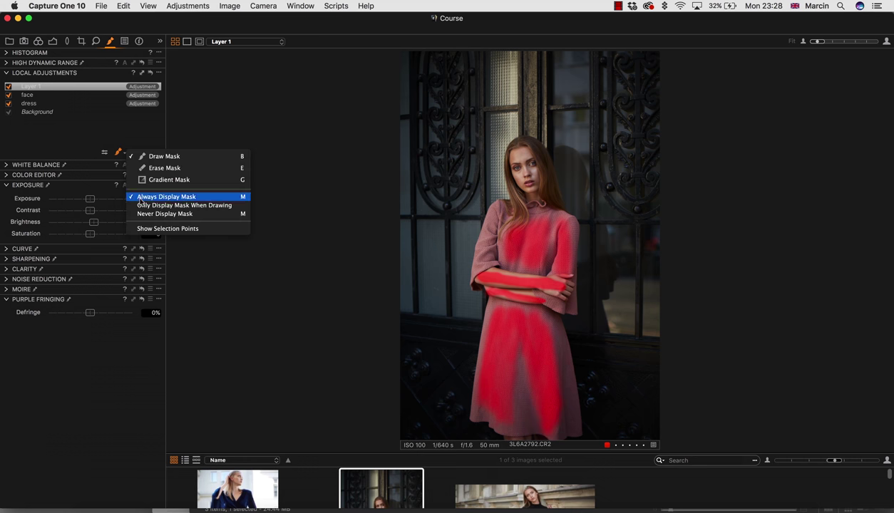
{"action": "left_click", "coordinate": [143, 203]}
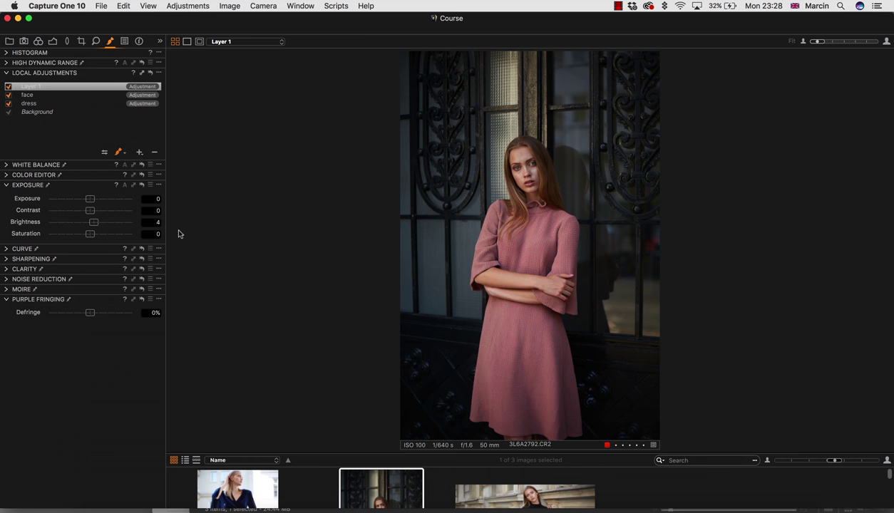
{"action": "left_click", "coordinate": [8, 87]}
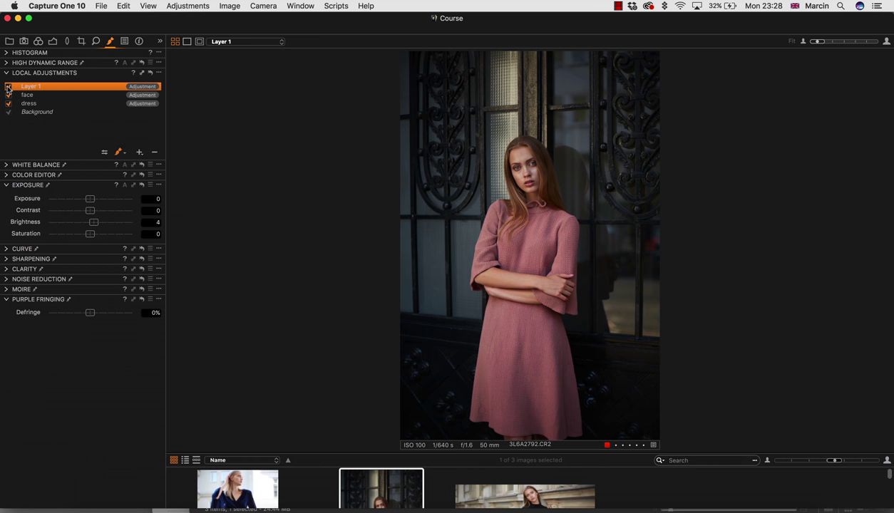
Rename Layer 1 as light
{"action": "double_click", "coordinate": [40, 87]}
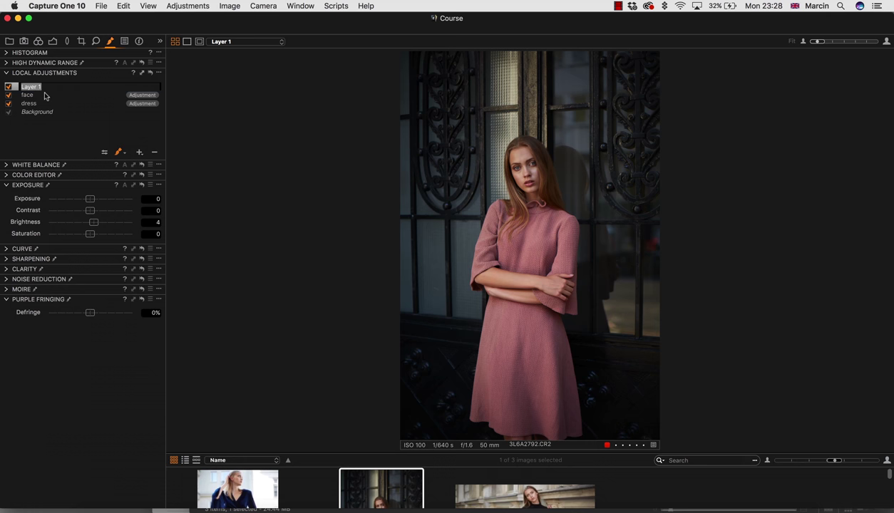
{"action": "key", "text": "BackSpace"}
{"action": "type", "text": "light"}
{"action": "key", "text": "Return"}
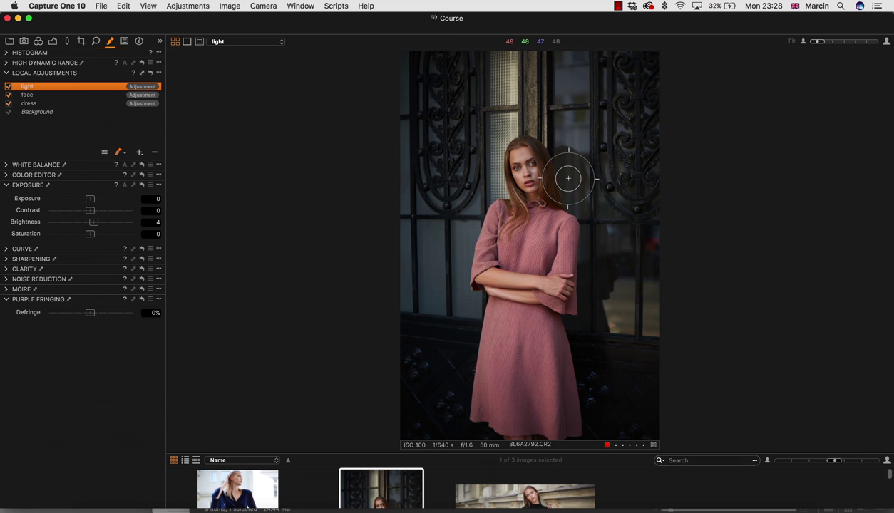
Brush the light layer's mask with a smaller brush down the hair from the parting along the right of the face
{"action": "key", "text": "z"}
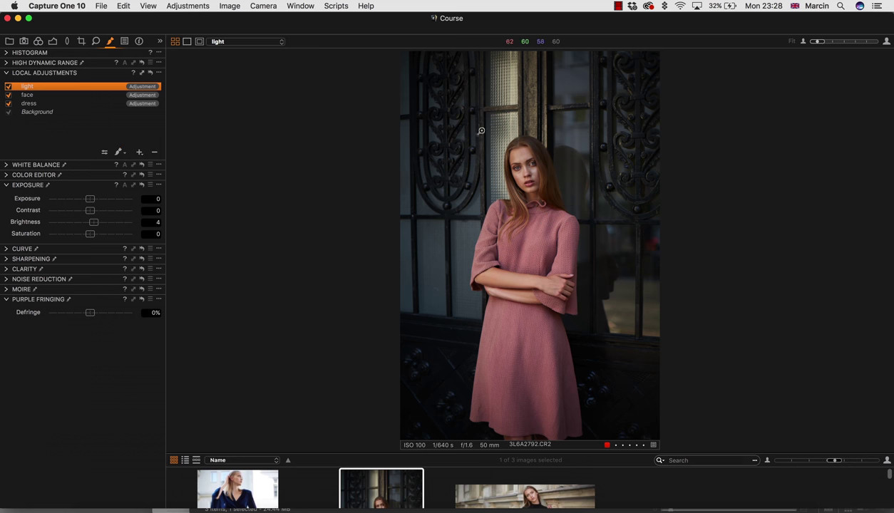
{"action": "mouse_move", "coordinate": [468, 112]}
{"action": "left_mouse_down"}
{"action": "mouse_move", "coordinate": [469, 155]}
{"action": "mouse_move", "coordinate": [561, 259]}
{"action": "mouse_move", "coordinate": [606, 260]}
{"action": "left_mouse_up"}
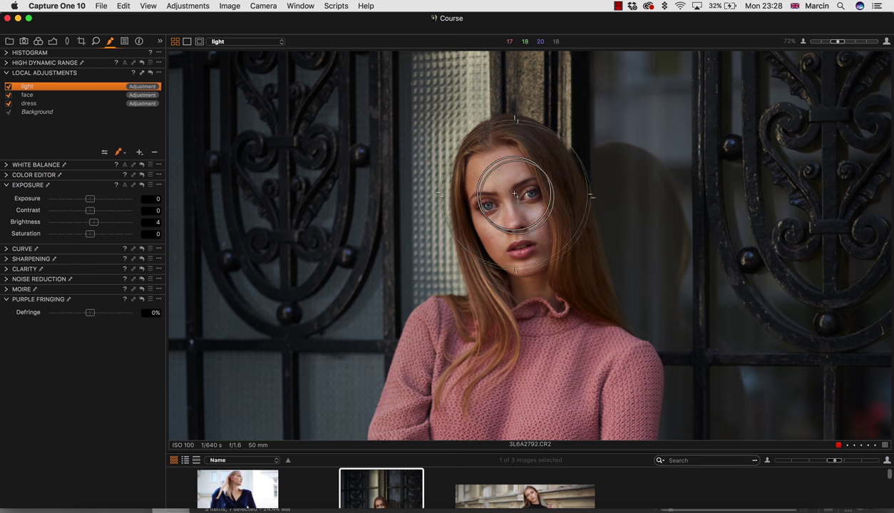
{"action": "key", "text": "bracketleft"}
{"action": "key", "text": "bracketleft"}
{"action": "key", "text": "bracketleft"}
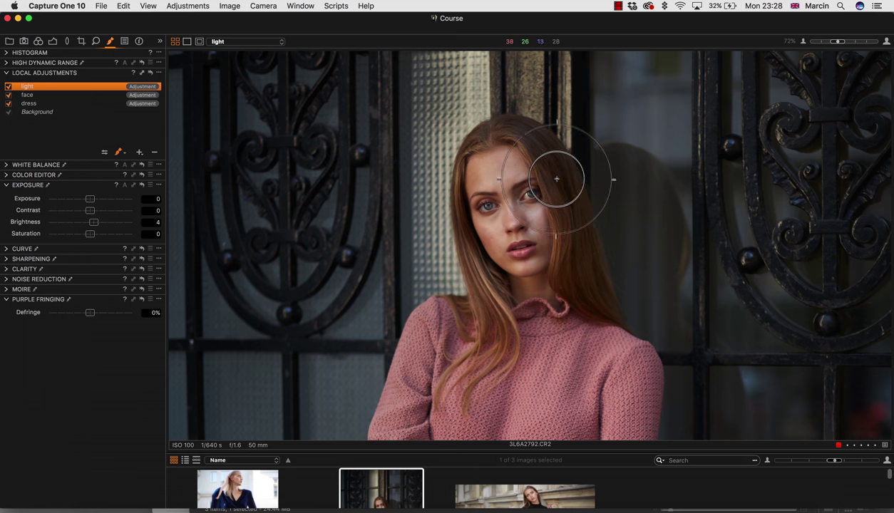
{"action": "key", "text": "bracketleft"}
{"action": "key", "text": "bracketleft"}
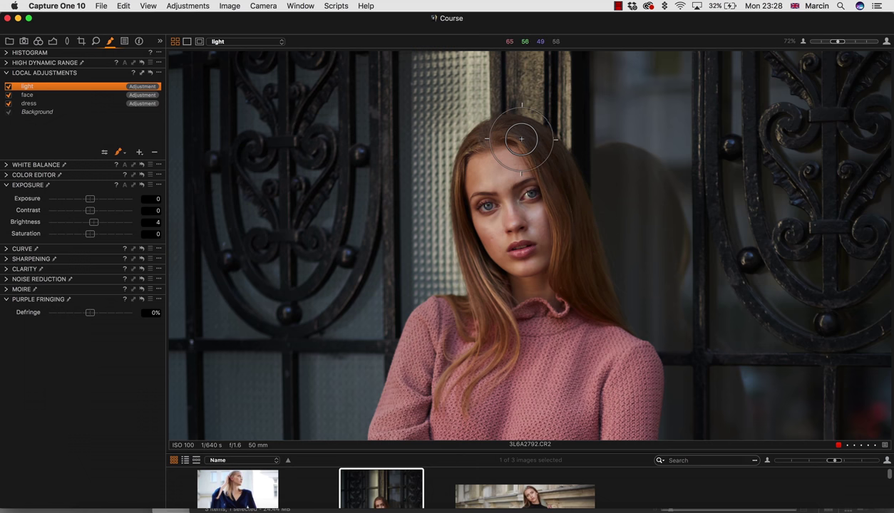
{"action": "left_click", "coordinate": [516, 135]}
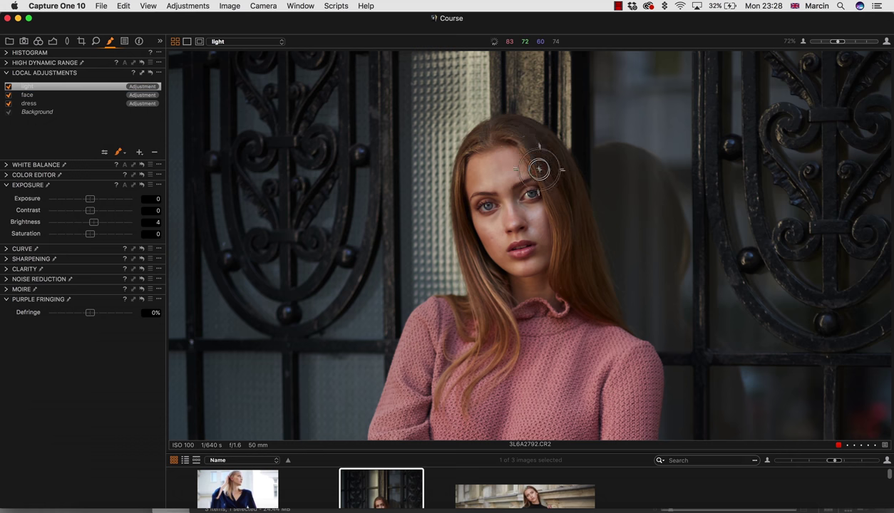
{"action": "mouse_move", "coordinate": [539, 170]}
{"action": "left_mouse_down"}
{"action": "mouse_move", "coordinate": [549, 194]}
{"action": "mouse_move", "coordinate": [523, 144]}
{"action": "mouse_move", "coordinate": [545, 191]}
{"action": "mouse_move", "coordinate": [562, 285]}
{"action": "mouse_move", "coordinate": [600, 297]}
{"action": "left_mouse_up"}
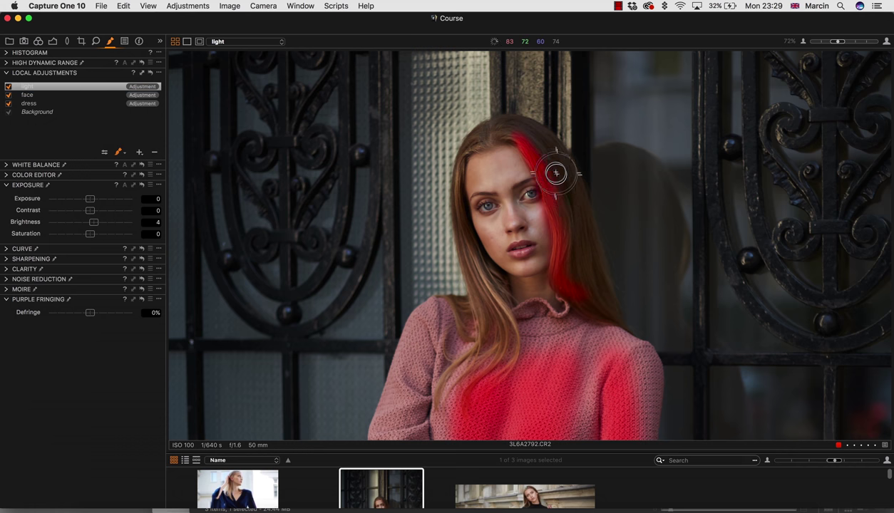
{"action": "left_click_drag", "start_coordinate": [594, 285], "coordinate": [573, 185]}
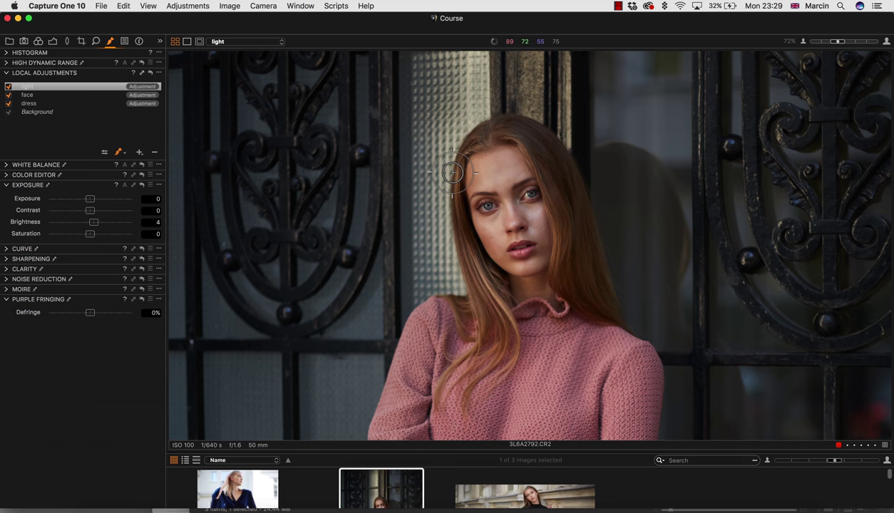
Extend the light mask down the hair left of the face, touch up the right side, and toggle the layer to compare
{"action": "mouse_move", "coordinate": [471, 139]}
{"action": "left_mouse_down"}
{"action": "mouse_move", "coordinate": [458, 210]}
{"action": "mouse_move", "coordinate": [511, 347]}
{"action": "mouse_move", "coordinate": [496, 346]}
{"action": "mouse_move", "coordinate": [473, 266]}
{"action": "mouse_move", "coordinate": [465, 329]}
{"action": "left_mouse_up"}
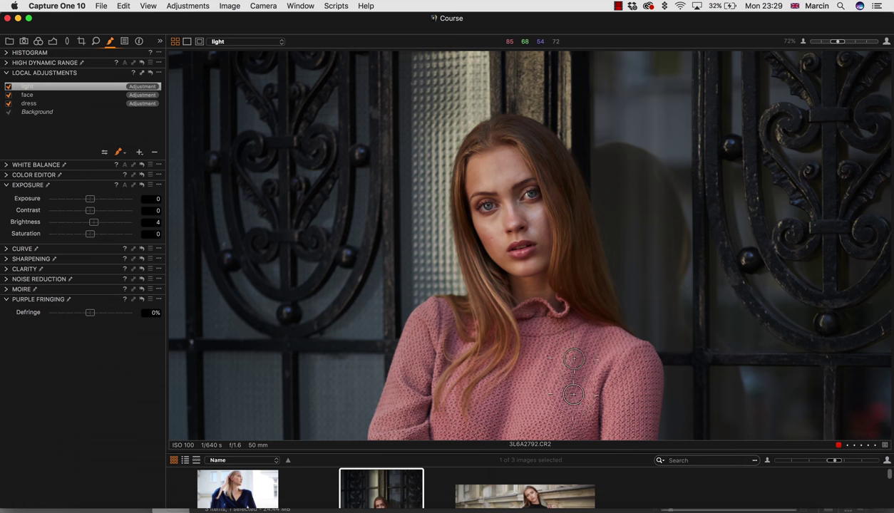
{"action": "mouse_move", "coordinate": [534, 154]}
{"action": "left_mouse_down"}
{"action": "mouse_move", "coordinate": [580, 272]}
{"action": "mouse_move", "coordinate": [593, 249]}
{"action": "mouse_move", "coordinate": [581, 160]}
{"action": "left_mouse_up"}
{"action": "left_click", "coordinate": [8, 87]}
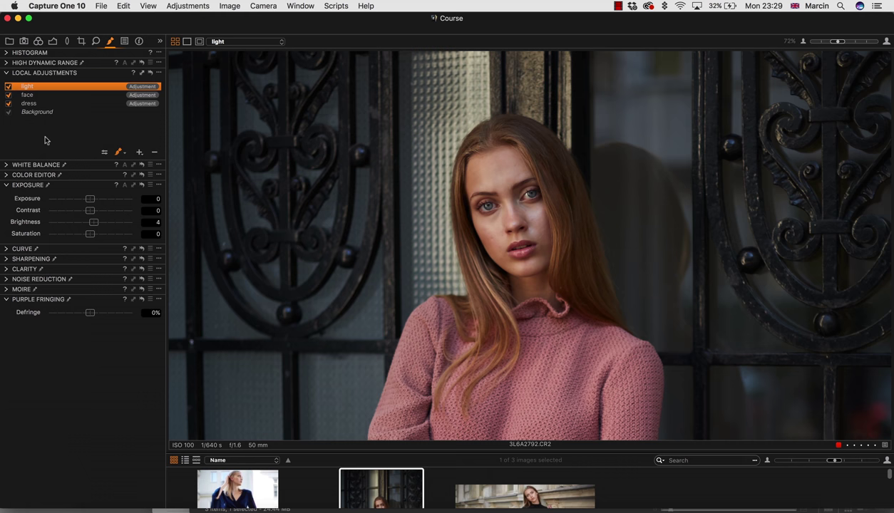
Add a new local adjustment layer named eyes
{"action": "left_click", "coordinate": [140, 152]}
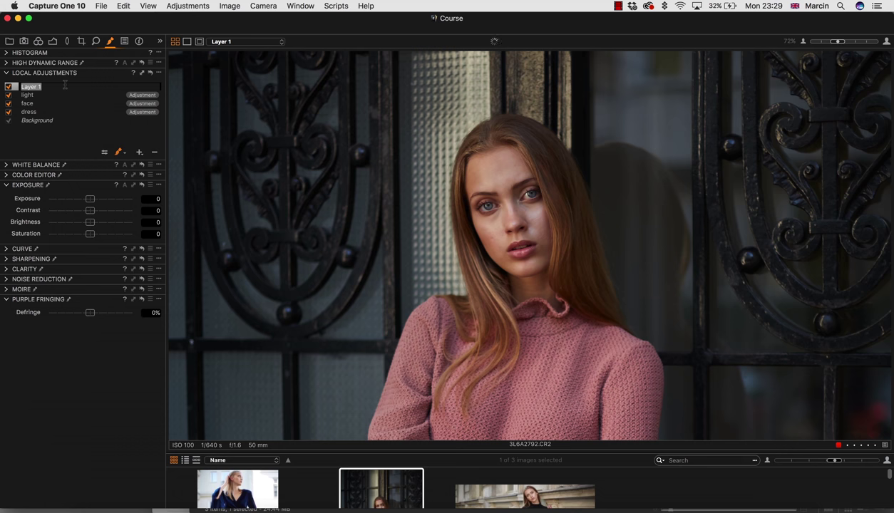
{"action": "type", "text": "eyes"}
{"action": "key", "text": "Return"}
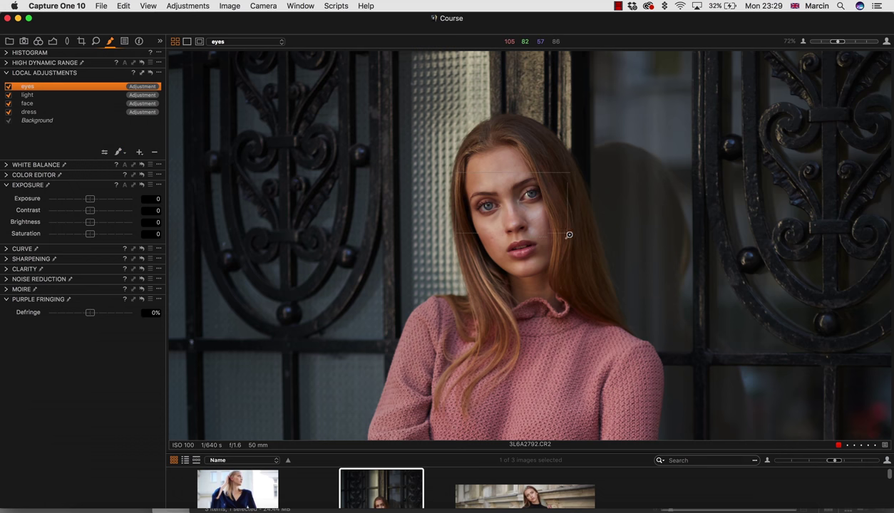
Brush the eyes layer's mask over both eyes with a much smaller brush
{"action": "scroll", "coordinate": [570, 251], "scroll_direction": "up", "scroll_amount": 5}
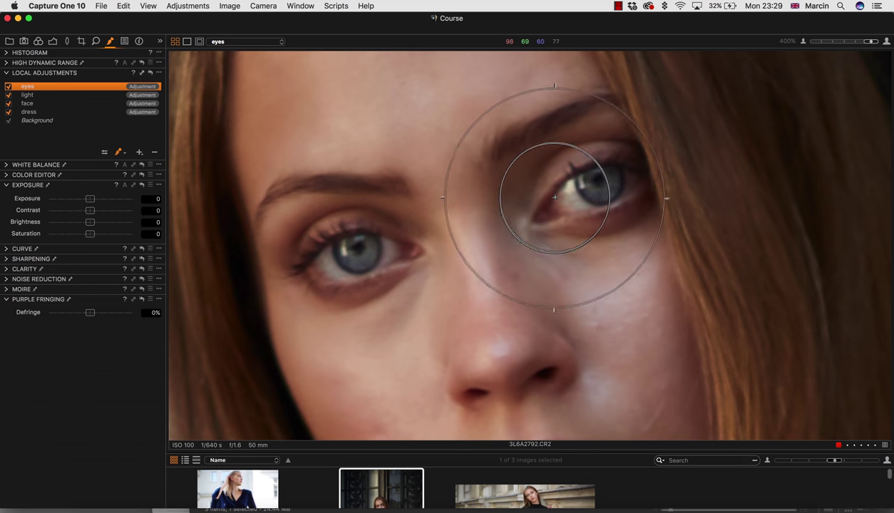
{"action": "key", "text": "bracketleft"}
{"action": "key", "text": "bracketleft"}
{"action": "key", "text": "bracketleft"}
{"action": "key", "text": "bracketleft"}
{"action": "key", "text": "bracketleft"}
{"action": "key", "text": "bracketleft"}
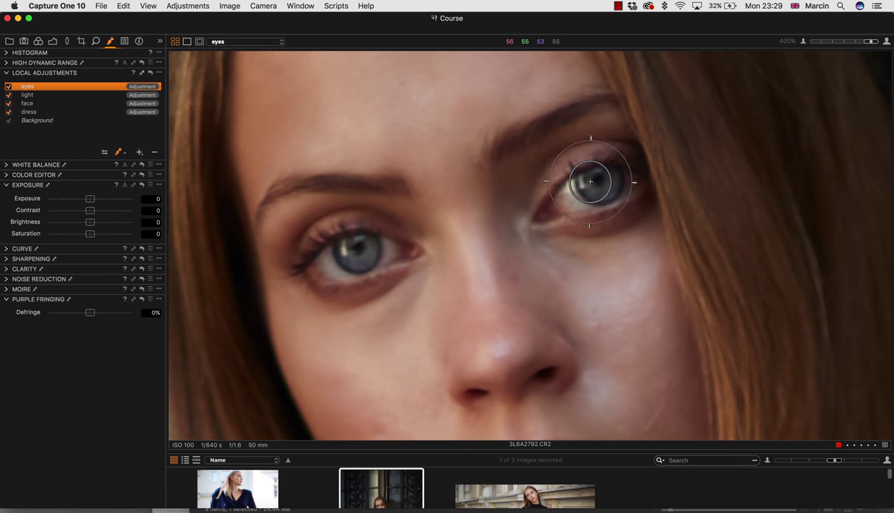
{"action": "mouse_move", "coordinate": [589, 182]}
{"action": "left_mouse_down"}
{"action": "mouse_move", "coordinate": [610, 192]}
{"action": "mouse_move", "coordinate": [602, 184]}
{"action": "left_mouse_up"}
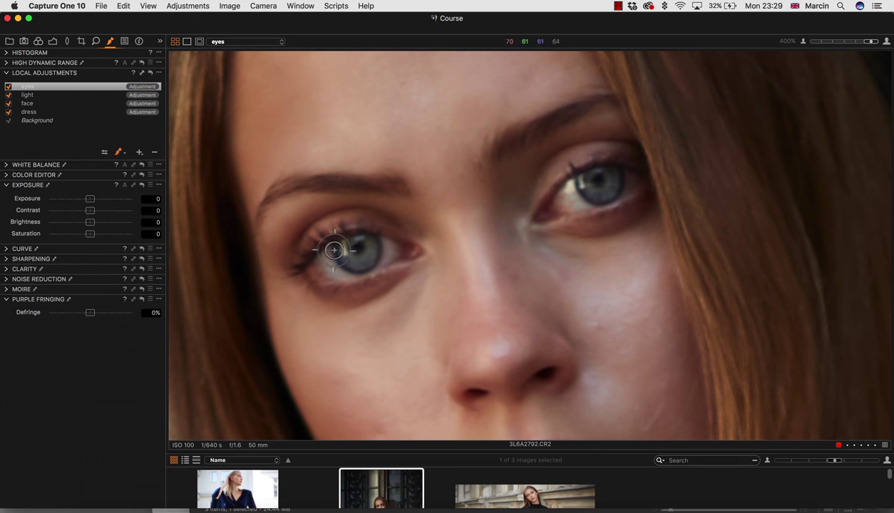
{"action": "mouse_move", "coordinate": [329, 242]}
{"action": "left_mouse_down"}
{"action": "mouse_move", "coordinate": [357, 264]}
{"action": "mouse_move", "coordinate": [371, 246]}
{"action": "mouse_move", "coordinate": [355, 261]}
{"action": "mouse_move", "coordinate": [335, 250]}
{"action": "left_mouse_up"}
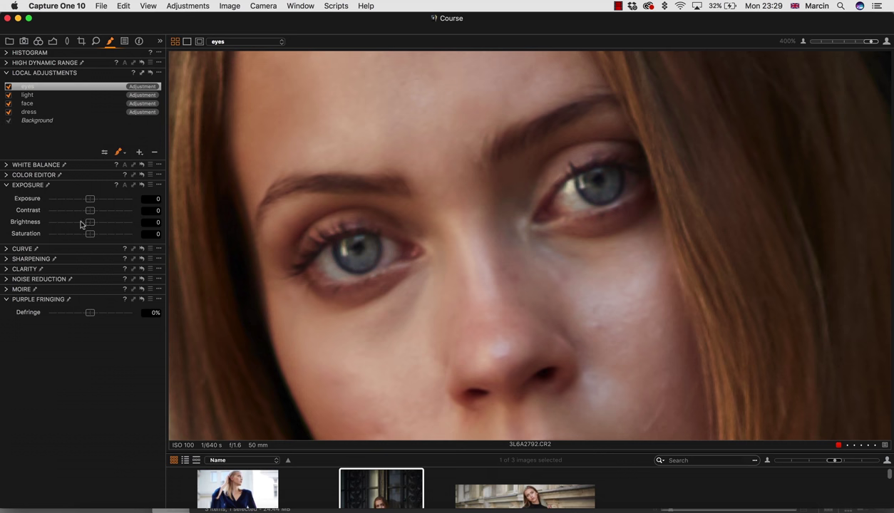
Try brightening the eyes with varying Exposure and Brightness amounts, toggling the eyes layer to compare
{"action": "left_click_drag", "start_coordinate": [90, 223], "coordinate": [98, 222]}
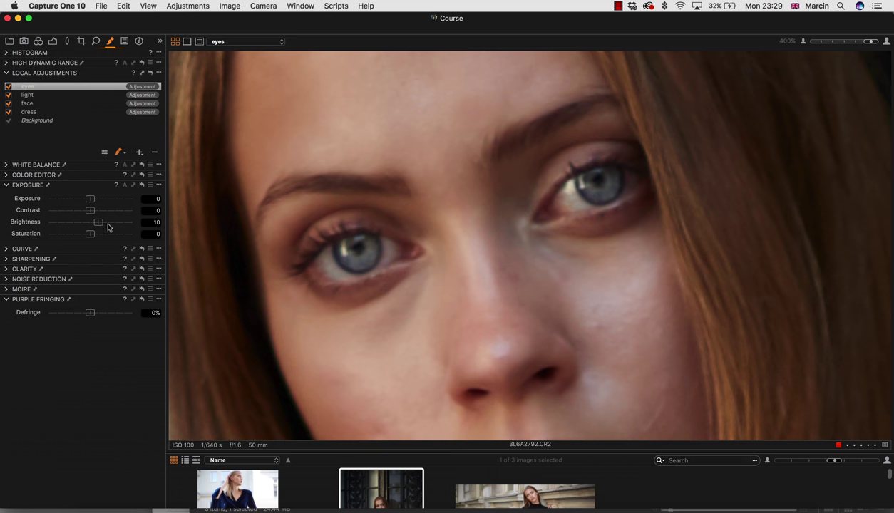
{"action": "left_click_drag", "start_coordinate": [90, 199], "coordinate": [92, 223]}
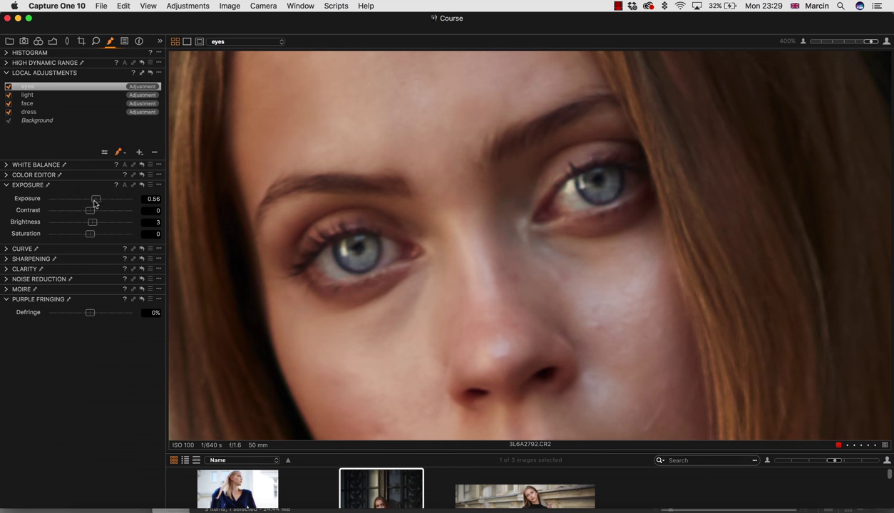
{"action": "left_click_drag", "start_coordinate": [95, 200], "coordinate": [91, 199]}
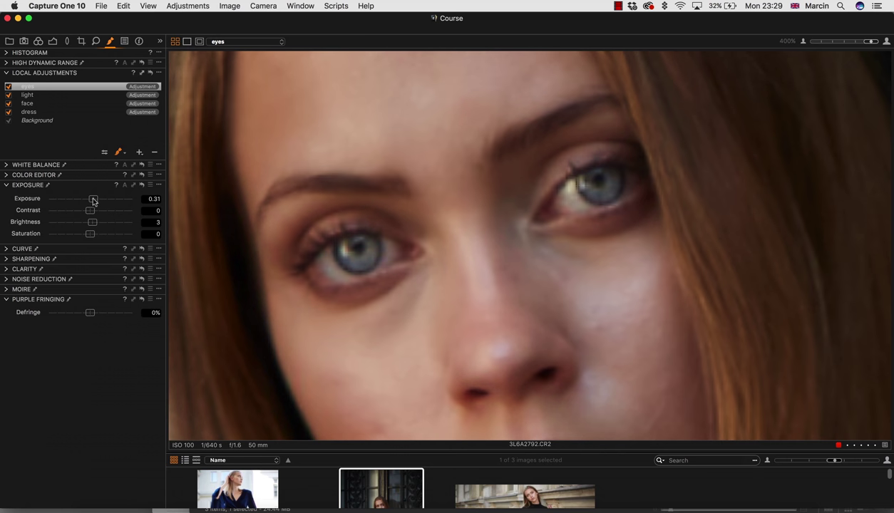
{"action": "left_click", "coordinate": [7, 87]}
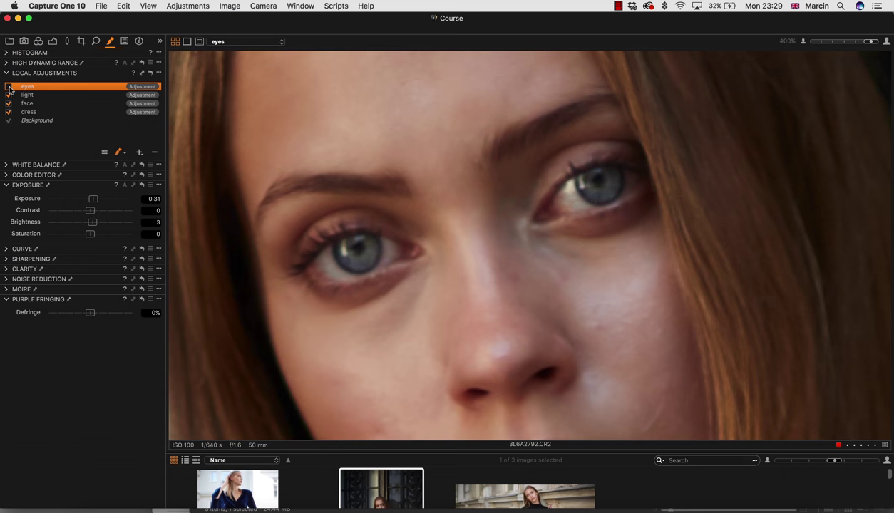
{"action": "left_click", "coordinate": [8, 87]}
{"action": "left_click_drag", "start_coordinate": [95, 224], "coordinate": [93, 201]}
Lift the eyes layer's RGB curve to output 194 at input 180, and reduce its Exposure to 0.05
{"action": "left_click", "coordinate": [9, 250]}
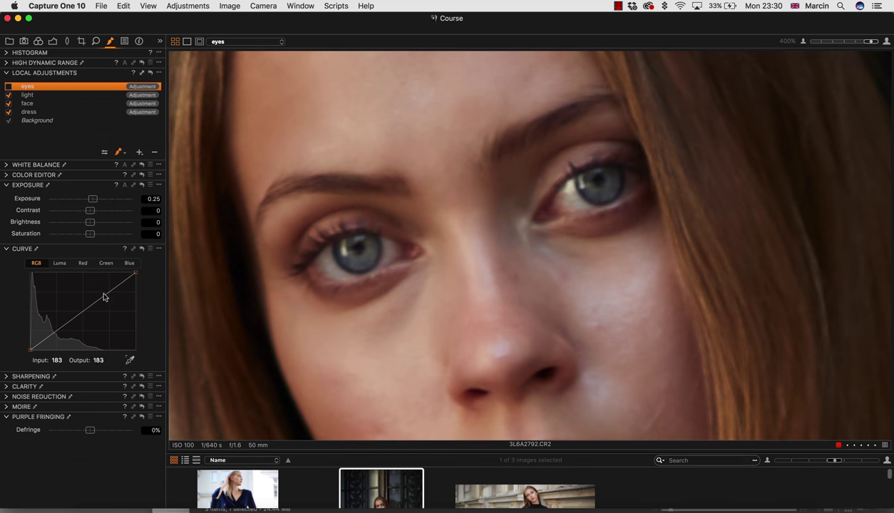
{"action": "mouse_move", "coordinate": [105, 294]}
{"action": "left_mouse_down"}
{"action": "mouse_move", "coordinate": [100, 280]}
{"action": "mouse_move", "coordinate": [87, 285]}
{"action": "mouse_move", "coordinate": [105, 298]}
{"action": "left_mouse_up"}
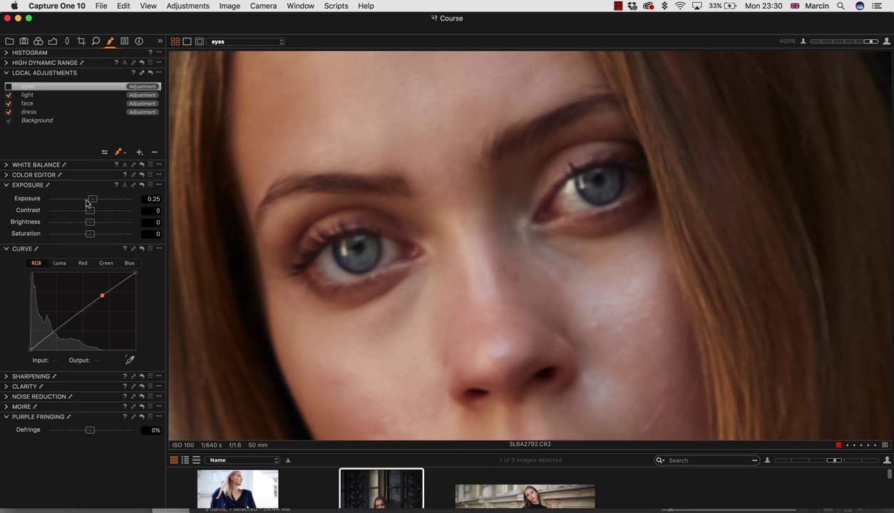
{"action": "left_click", "coordinate": [9, 87]}
{"action": "mouse_move", "coordinate": [102, 296]}
{"action": "left_mouse_down"}
{"action": "mouse_move", "coordinate": [97, 284]}
{"action": "mouse_move", "coordinate": [102, 294]}
{"action": "left_mouse_up"}
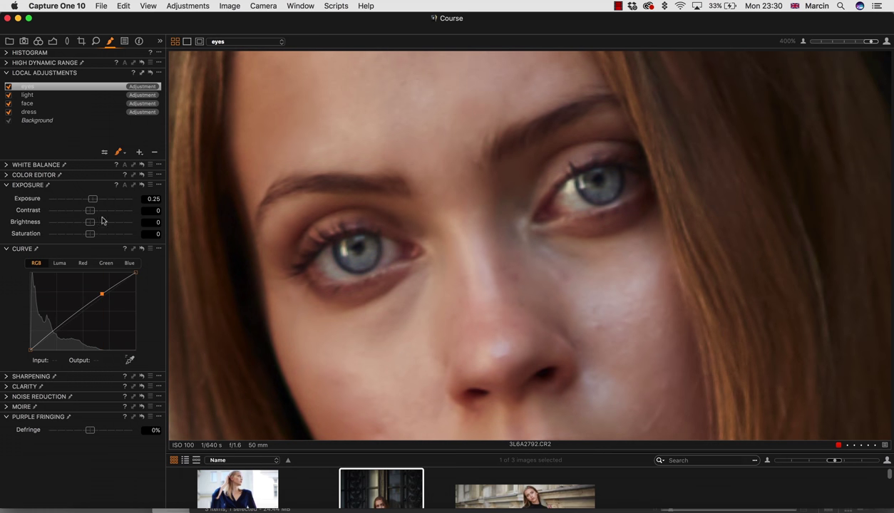
{"action": "left_click_drag", "start_coordinate": [96, 201], "coordinate": [94, 202]}
{"action": "left_click_drag", "start_coordinate": [102, 294], "coordinate": [105, 291]}
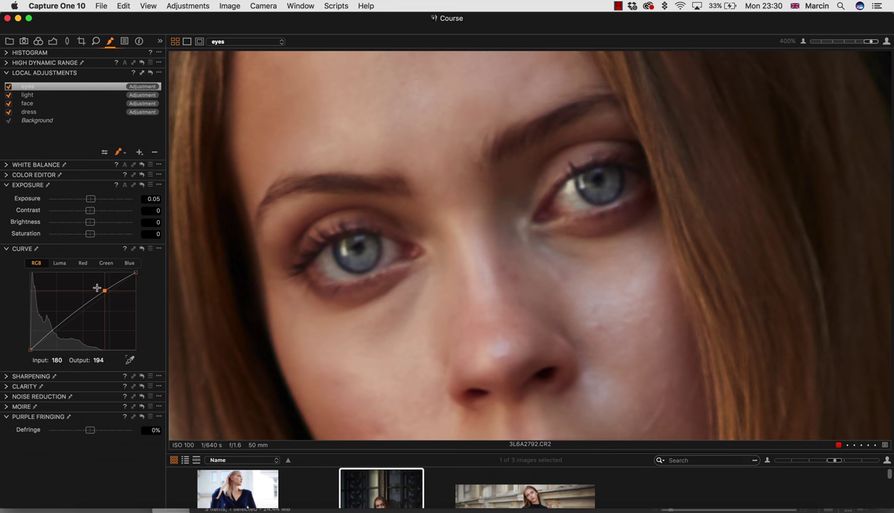
Compare the portrait with and without the eyes layer, and reset that layer's Exposure to 0
{"action": "key", "text": "super+0"}
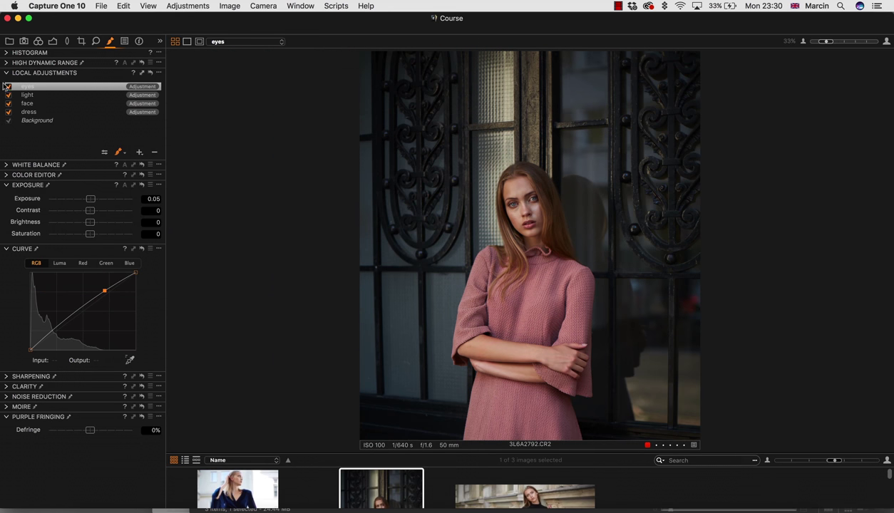
{"action": "left_click", "coordinate": [9, 87]}
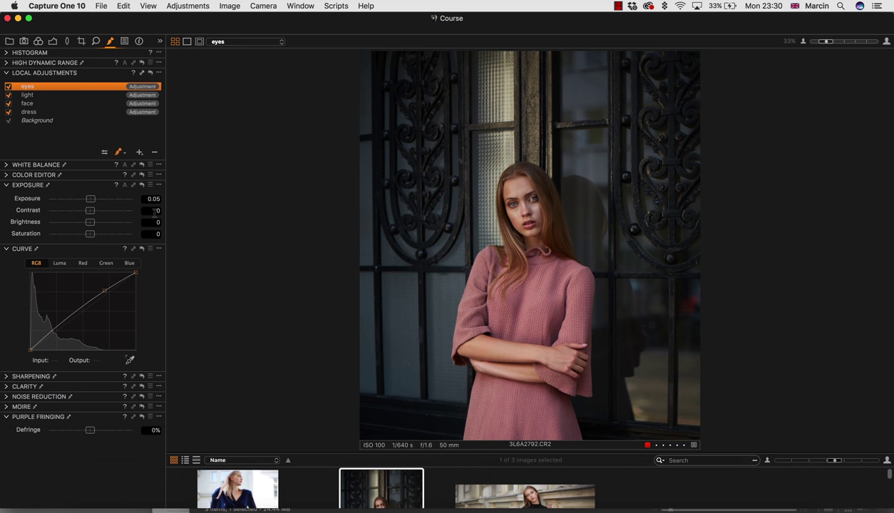
{"action": "double_click", "coordinate": [90, 200]}
{"action": "key", "text": "super+0"}
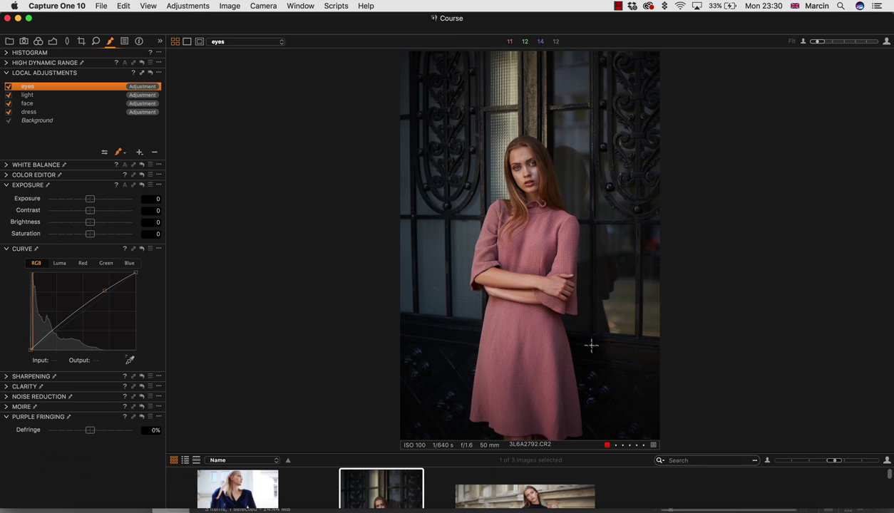
Try shifting the hue of skin sampled from the forehead with the Skin Tone color editor on the eyes layer
{"action": "left_click", "coordinate": [7, 73]}
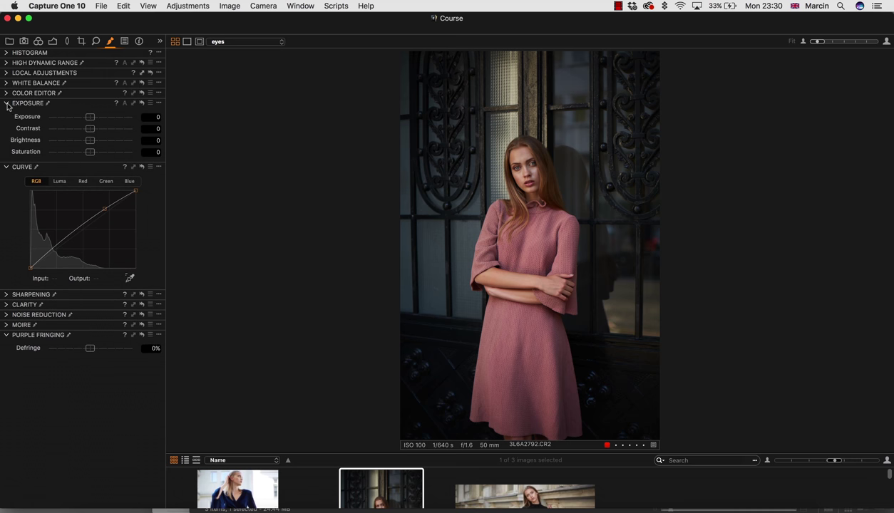
{"action": "left_click", "coordinate": [6, 103]}
{"action": "left_click", "coordinate": [7, 113]}
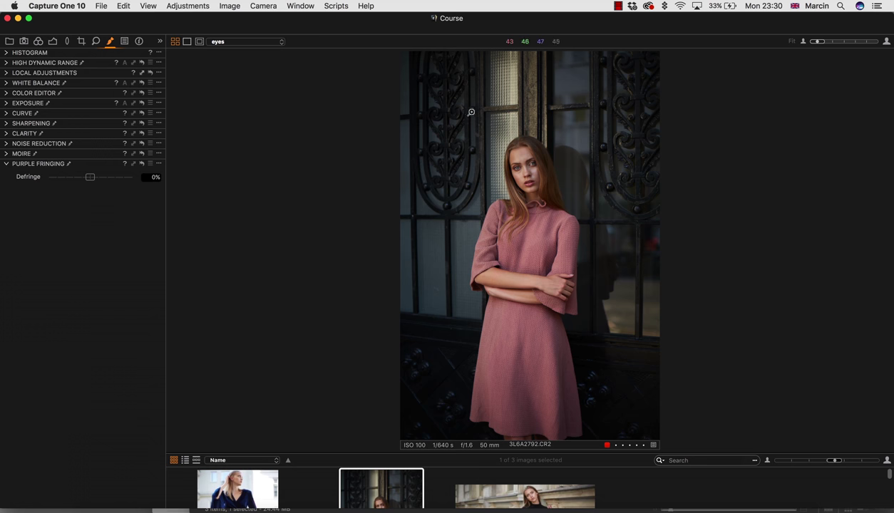
{"action": "left_click_drag", "start_coordinate": [466, 109], "coordinate": [591, 270]}
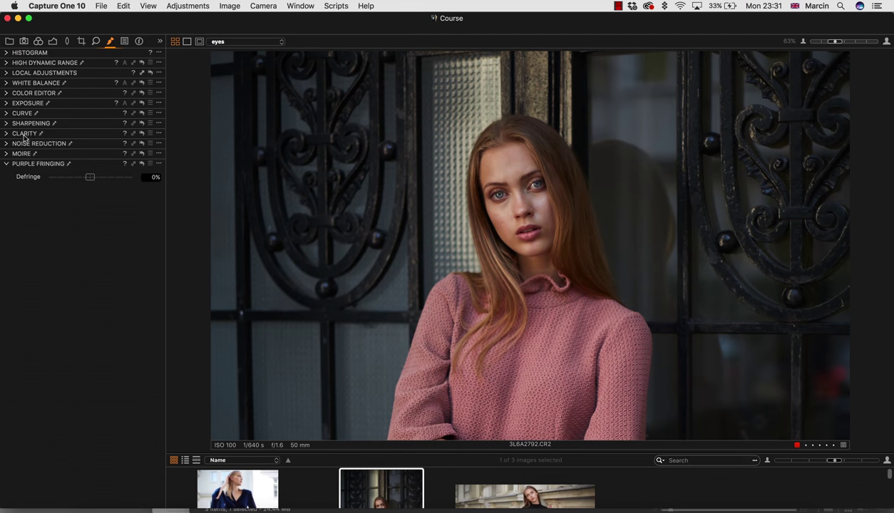
{"action": "left_click", "coordinate": [7, 94]}
{"action": "left_click", "coordinate": [132, 106]}
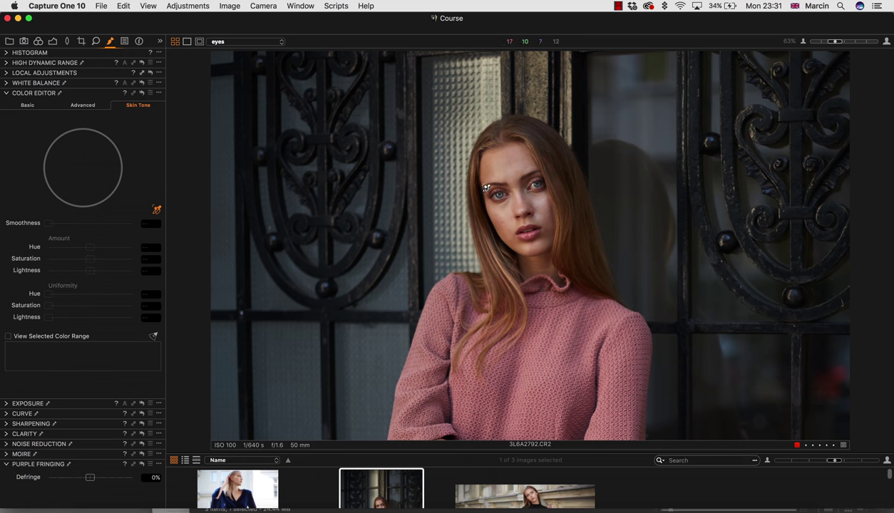
{"action": "left_click", "coordinate": [484, 164]}
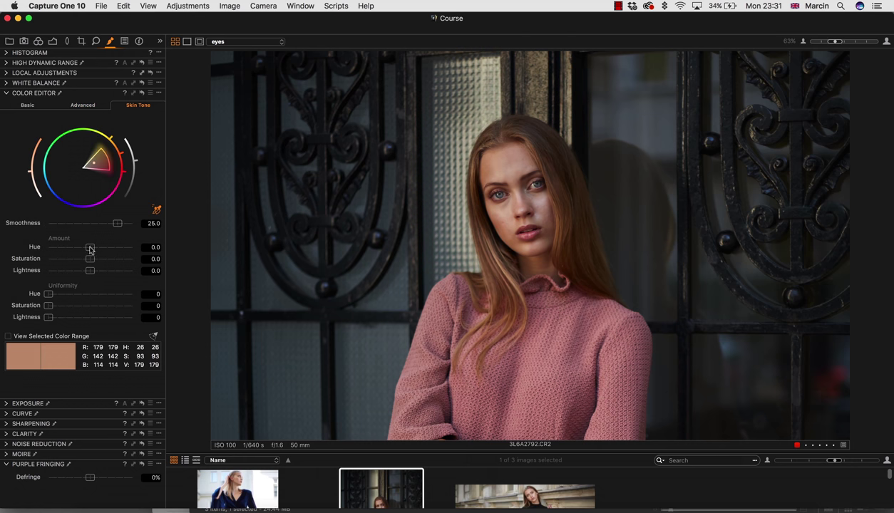
{"action": "left_click_drag", "start_coordinate": [90, 248], "coordinate": [138, 252]}
Add another local adjustment layer above eyes and name it face
{"action": "left_click", "coordinate": [7, 73]}
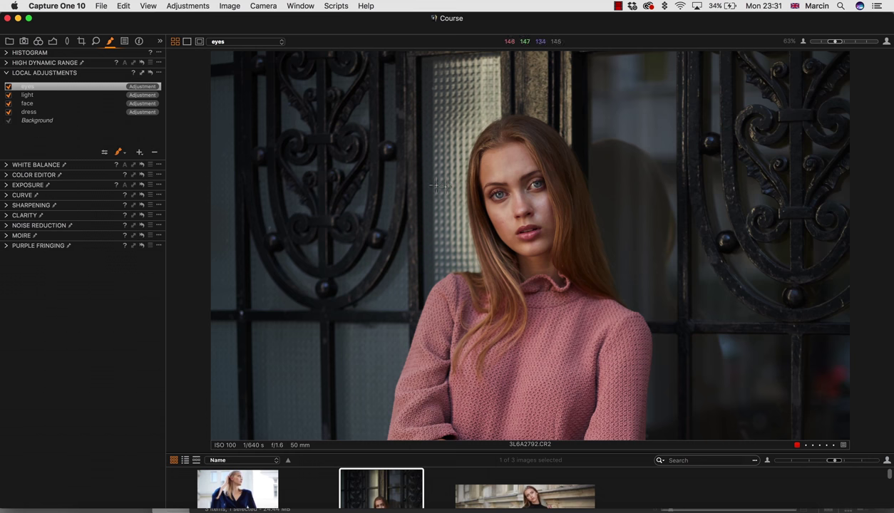
{"action": "left_click", "coordinate": [117, 151]}
{"action": "left_click", "coordinate": [140, 152]}
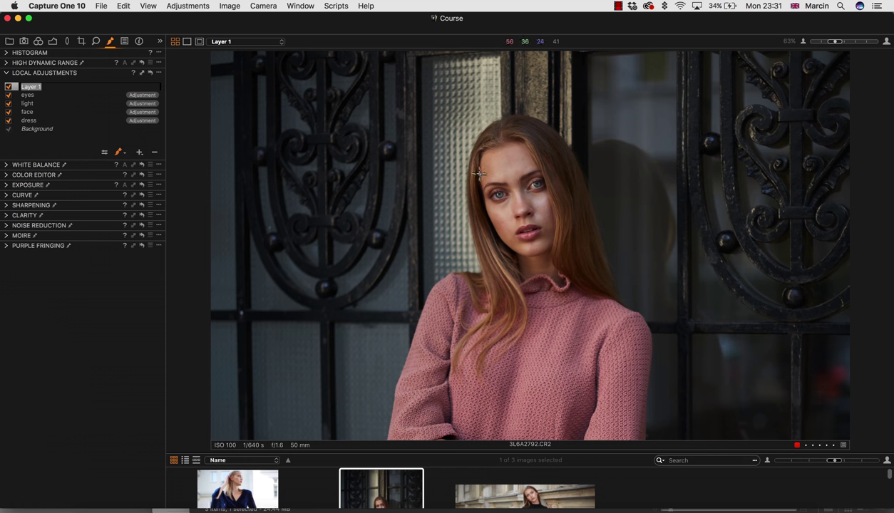
{"action": "type", "text": "face"}
{"action": "key", "text": "Return"}
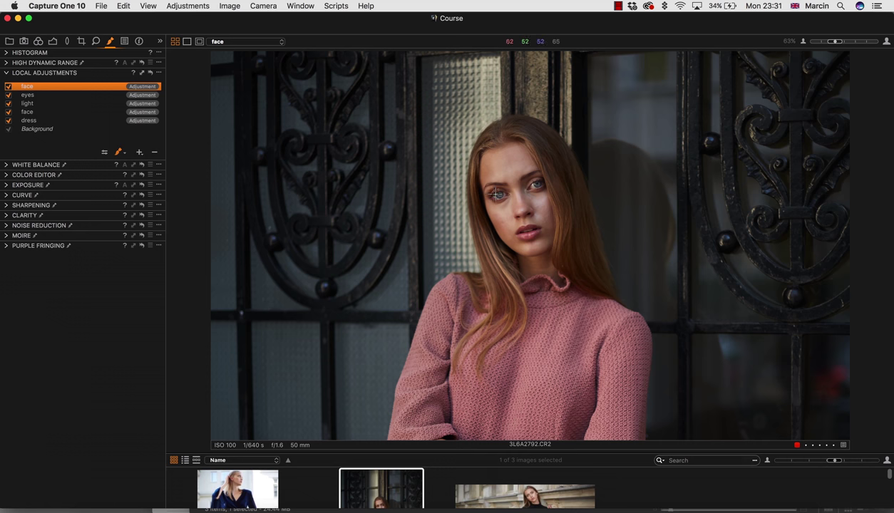
Brush the new face layer's mask over the model's face and neck
{"action": "left_click", "coordinate": [119, 153]}
{"action": "left_click", "coordinate": [153, 159]}
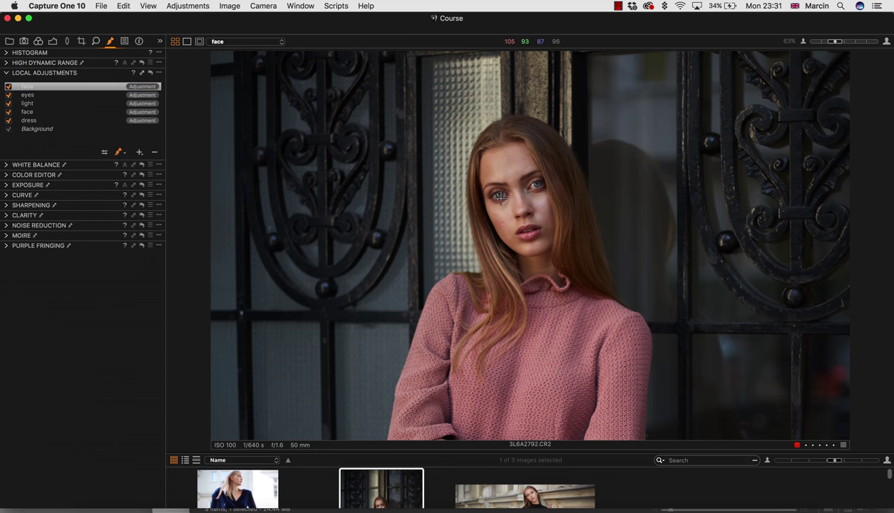
{"action": "mouse_move", "coordinate": [501, 197]}
{"action": "left_mouse_down"}
{"action": "mouse_move", "coordinate": [491, 168]}
{"action": "mouse_move", "coordinate": [521, 268]}
{"action": "mouse_move", "coordinate": [527, 246]}
{"action": "mouse_move", "coordinate": [545, 247]}
{"action": "mouse_move", "coordinate": [549, 224]}
{"action": "mouse_move", "coordinate": [545, 192]}
{"action": "mouse_move", "coordinate": [541, 207]}
{"action": "mouse_move", "coordinate": [506, 218]}
{"action": "mouse_move", "coordinate": [519, 201]}
{"action": "mouse_move", "coordinate": [513, 181]}
{"action": "mouse_move", "coordinate": [520, 202]}
{"action": "mouse_move", "coordinate": [536, 194]}
{"action": "mouse_move", "coordinate": [521, 144]}
{"action": "mouse_move", "coordinate": [523, 155]}
{"action": "mouse_move", "coordinate": [505, 166]}
{"action": "mouse_move", "coordinate": [490, 149]}
{"action": "mouse_move", "coordinate": [493, 216]}
{"action": "mouse_move", "coordinate": [502, 185]}
{"action": "mouse_move", "coordinate": [513, 223]}
{"action": "mouse_move", "coordinate": [538, 216]}
{"action": "mouse_move", "coordinate": [506, 227]}
{"action": "mouse_move", "coordinate": [530, 265]}
{"action": "mouse_move", "coordinate": [558, 278]}
{"action": "mouse_move", "coordinate": [515, 270]}
{"action": "mouse_move", "coordinate": [541, 266]}
{"action": "mouse_move", "coordinate": [550, 233]}
{"action": "mouse_move", "coordinate": [541, 241]}
{"action": "mouse_move", "coordinate": [547, 217]}
{"action": "mouse_move", "coordinate": [520, 176]}
{"action": "left_mouse_up"}
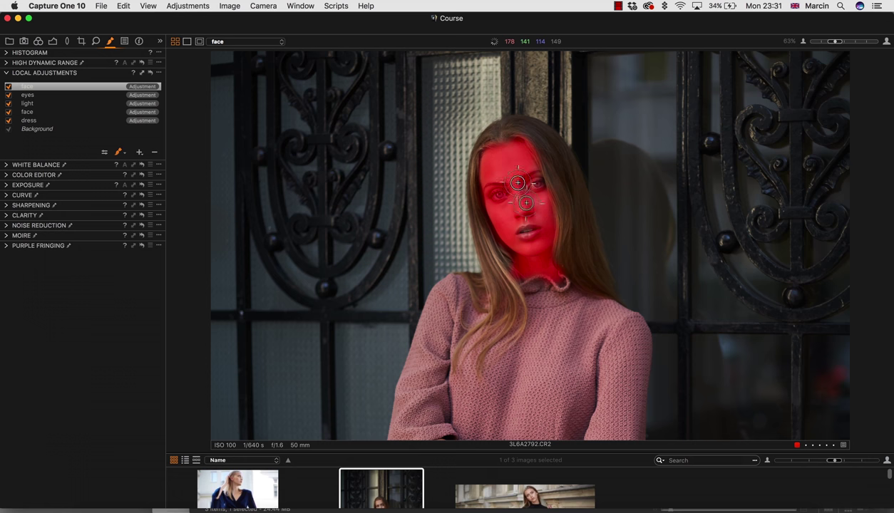
Sample the forehead skin for the new face layer in the Skin Tone color editor
{"action": "left_click", "coordinate": [8, 175]}
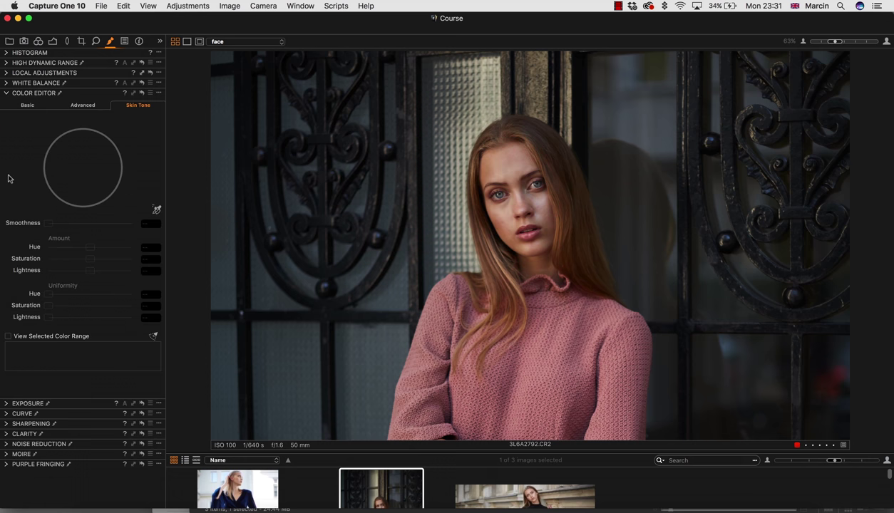
{"action": "left_click", "coordinate": [158, 209]}
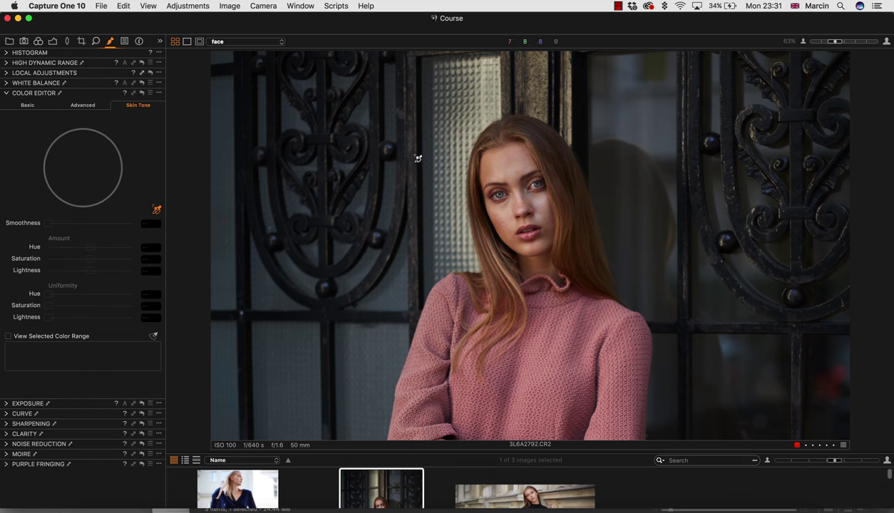
{"action": "left_click", "coordinate": [483, 167]}
Test strong hue shifts in both directions on the sampled skin tone and set the Hue amount to 1.0
{"action": "left_click_drag", "start_coordinate": [86, 251], "coordinate": [183, 249]}
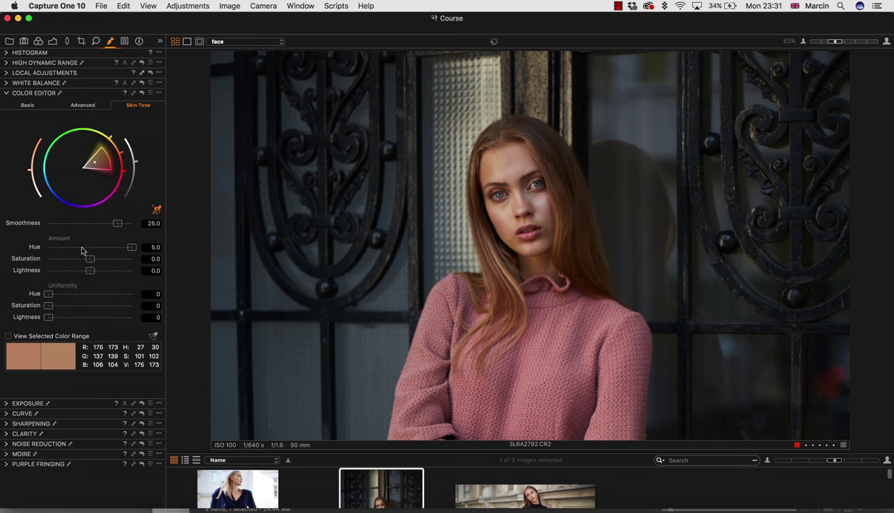
{"action": "left_click_drag", "start_coordinate": [74, 248], "coordinate": [6, 238]}
{"action": "left_click", "coordinate": [95, 248]}
{"action": "left_click_drag", "start_coordinate": [97, 249], "coordinate": [99, 250]}
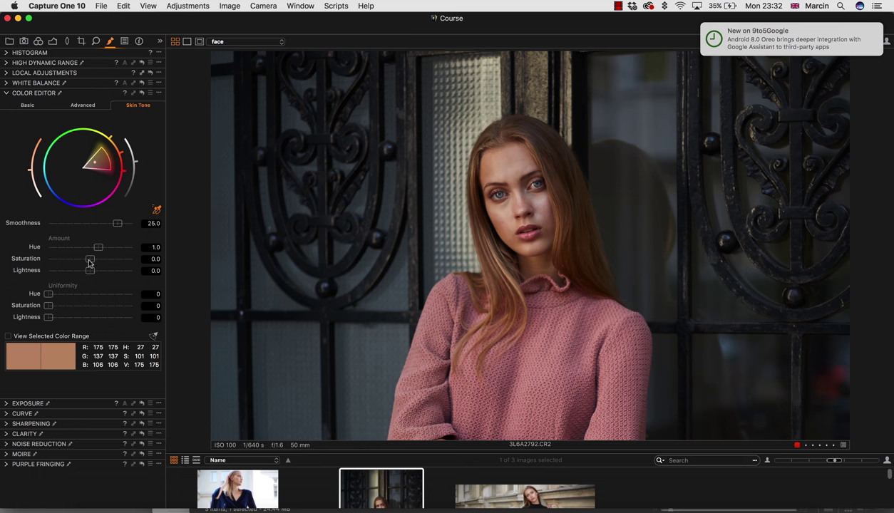
{"action": "mouse_move", "coordinate": [89, 261]}
{"action": "left_mouse_down"}
{"action": "mouse_move", "coordinate": [141, 258]}
{"action": "mouse_move", "coordinate": [86, 258]}
{"action": "mouse_move", "coordinate": [90, 250]}
{"action": "left_mouse_up"}
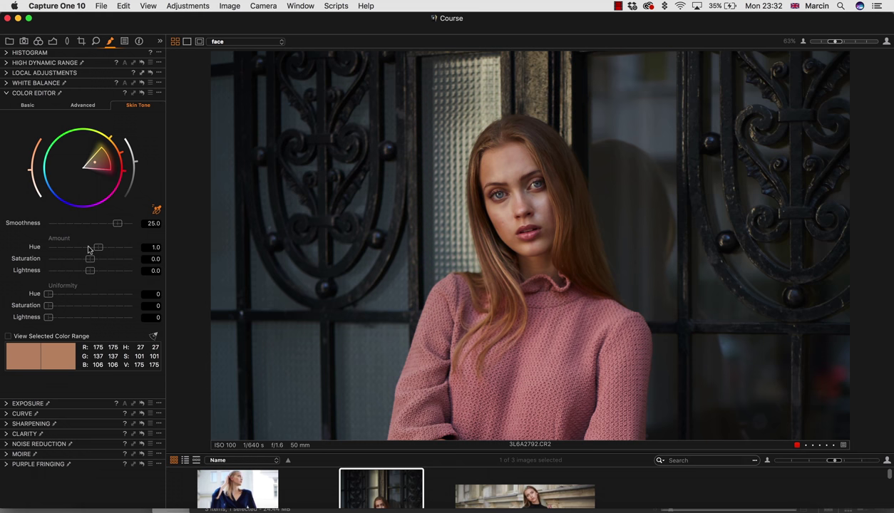
{"action": "left_click_drag", "start_coordinate": [86, 247], "coordinate": [95, 255]}
Select the face layer between light and dress and set its Brightness to -4
{"action": "left_click", "coordinate": [7, 93]}
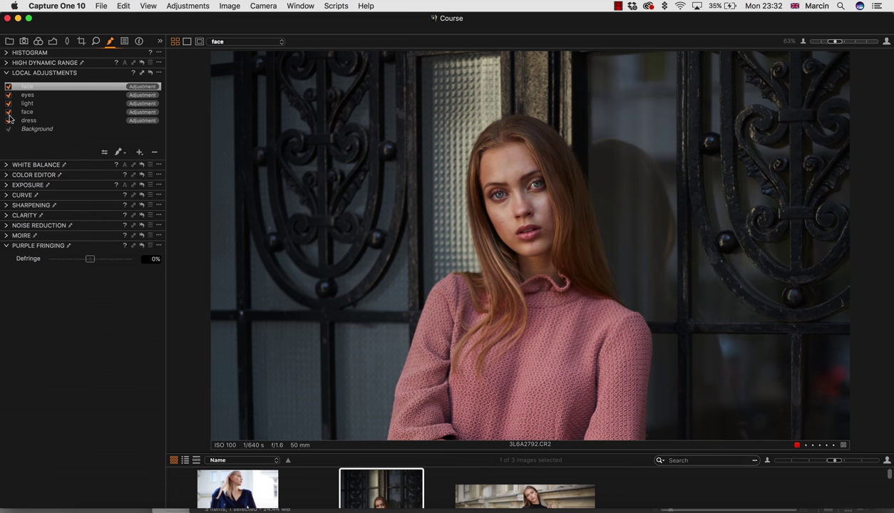
{"action": "key", "text": "super+0"}
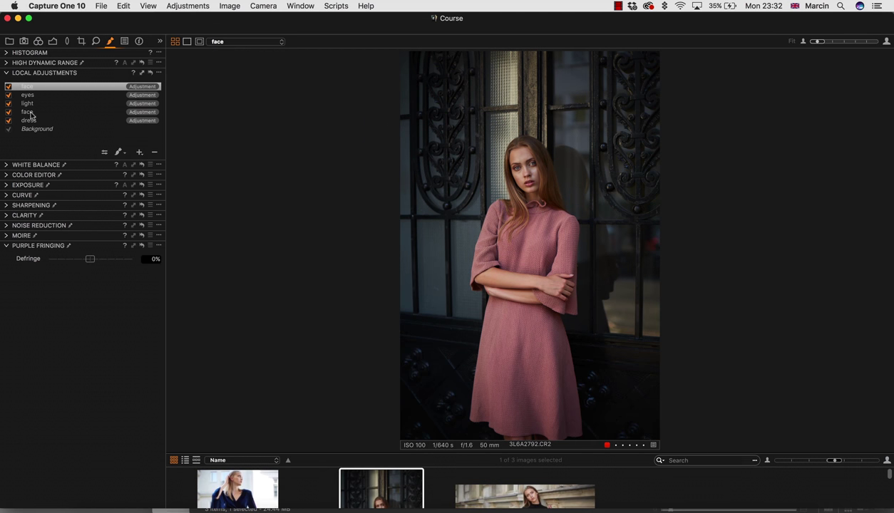
{"action": "left_click", "coordinate": [29, 113]}
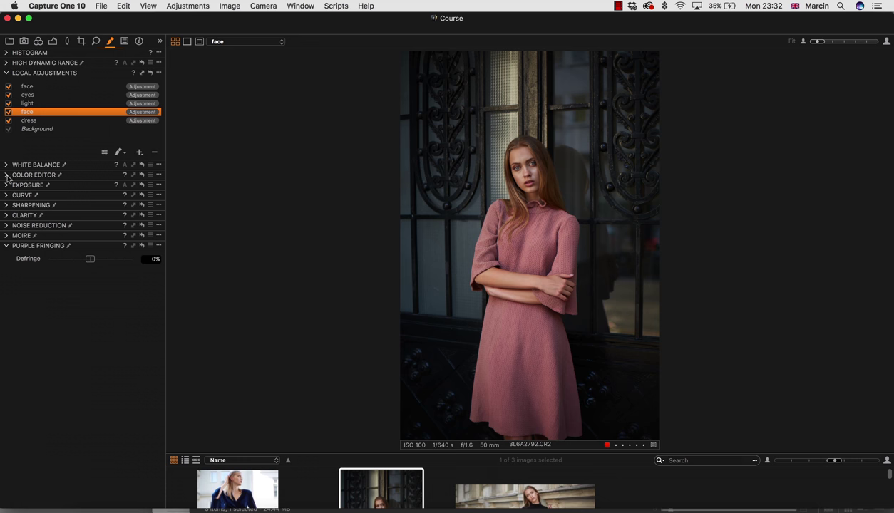
{"action": "left_click", "coordinate": [6, 185]}
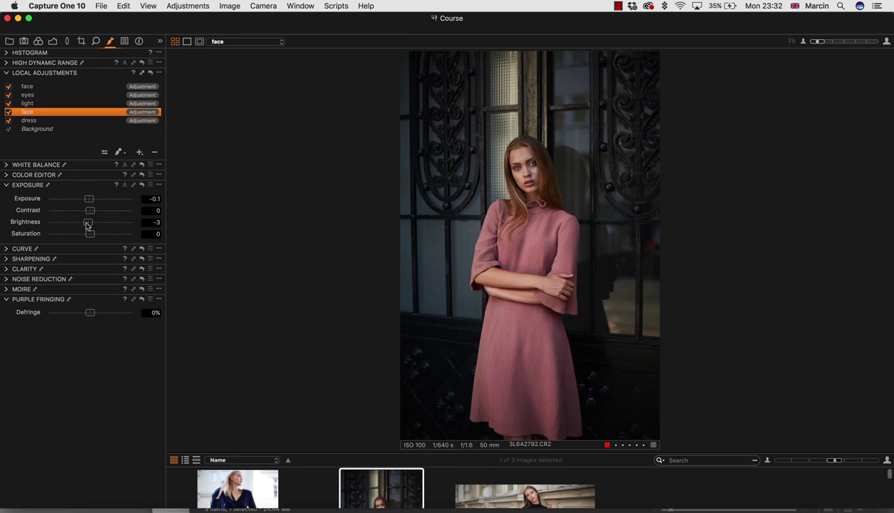
{"action": "left_click_drag", "start_coordinate": [87, 224], "coordinate": [84, 222]}
{"action": "left_click", "coordinate": [6, 73]}
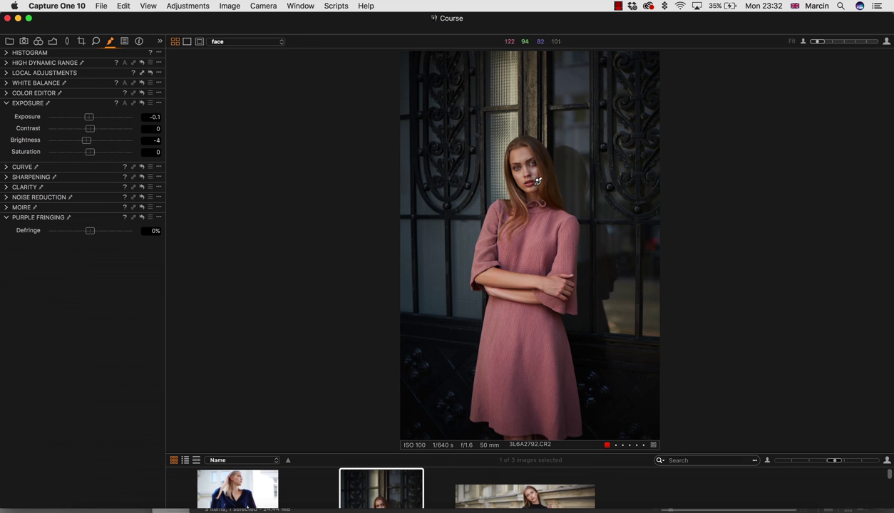
{"action": "left_click", "coordinate": [7, 103]}
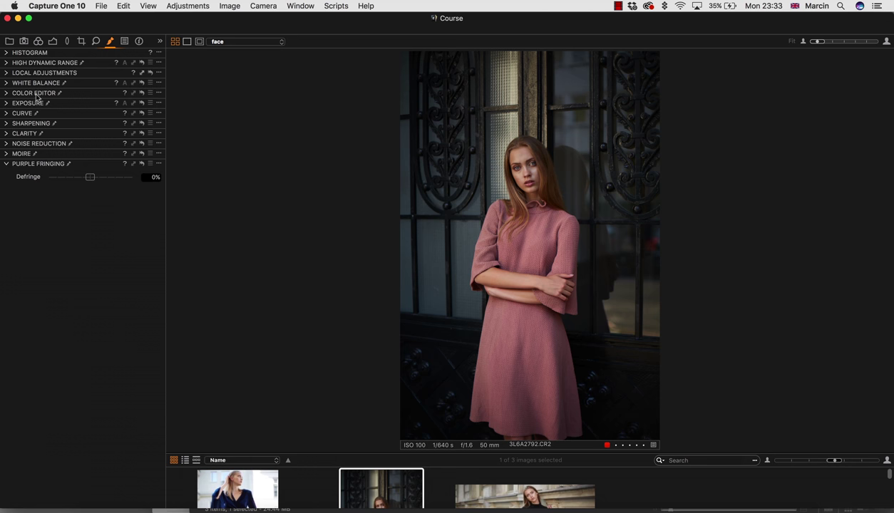
Tint the shadows slightly toward blue-purple and the highlights toward orange in the photo's Color Balance
{"action": "left_click", "coordinate": [38, 42]}
{"action": "left_click", "coordinate": [6, 73]}
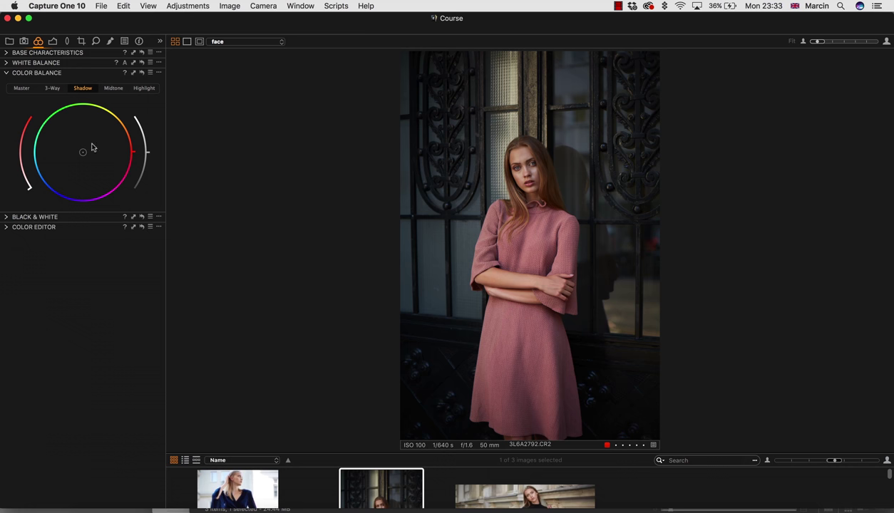
{"action": "mouse_move", "coordinate": [83, 155]}
{"action": "left_mouse_down"}
{"action": "mouse_move", "coordinate": [81, 164]}
{"action": "mouse_move", "coordinate": [68, 150]}
{"action": "mouse_move", "coordinate": [79, 139]}
{"action": "mouse_move", "coordinate": [95, 144]}
{"action": "mouse_move", "coordinate": [96, 160]}
{"action": "mouse_move", "coordinate": [72, 167]}
{"action": "mouse_move", "coordinate": [81, 160]}
{"action": "left_mouse_up"}
{"action": "left_click", "coordinate": [143, 88]}
{"action": "mouse_move", "coordinate": [84, 151]}
{"action": "left_mouse_down"}
{"action": "mouse_move", "coordinate": [126, 127]}
{"action": "mouse_move", "coordinate": [82, 184]}
{"action": "mouse_move", "coordinate": [101, 141]}
{"action": "mouse_move", "coordinate": [90, 151]}
{"action": "left_mouse_up"}
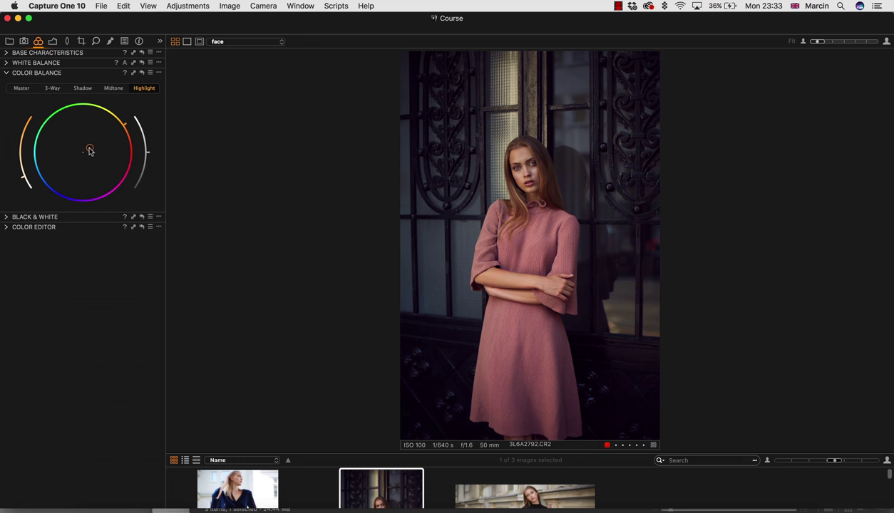
Adjust the midtone color balance, leaving only a very slight tint close to neutral
{"action": "left_click", "coordinate": [113, 88]}
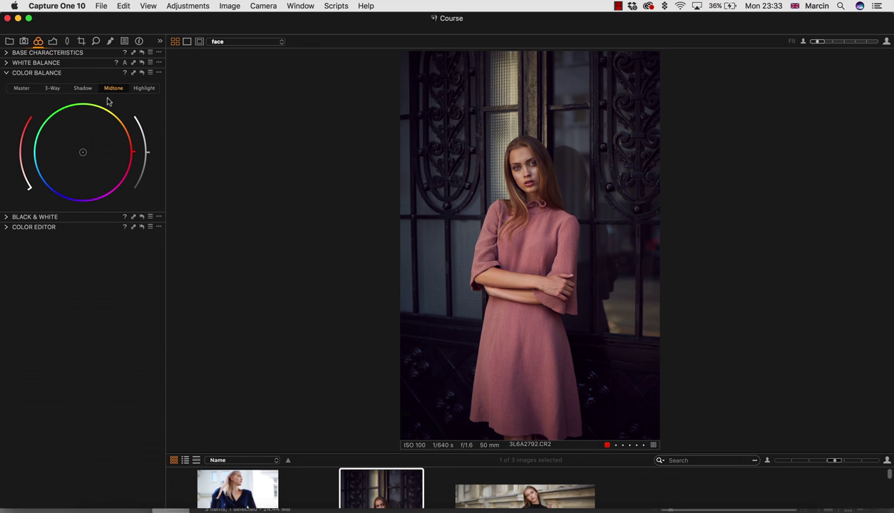
{"action": "mouse_move", "coordinate": [90, 149]}
{"action": "left_mouse_down"}
{"action": "mouse_move", "coordinate": [96, 171]}
{"action": "mouse_move", "coordinate": [88, 151]}
{"action": "mouse_move", "coordinate": [64, 153]}
{"action": "mouse_move", "coordinate": [75, 164]}
{"action": "mouse_move", "coordinate": [67, 147]}
{"action": "mouse_move", "coordinate": [76, 144]}
{"action": "mouse_move", "coordinate": [87, 155]}
{"action": "left_mouse_up"}
{"action": "left_click_drag", "start_coordinate": [85, 154], "coordinate": [84, 152]}
{"action": "left_click", "coordinate": [7, 73]}
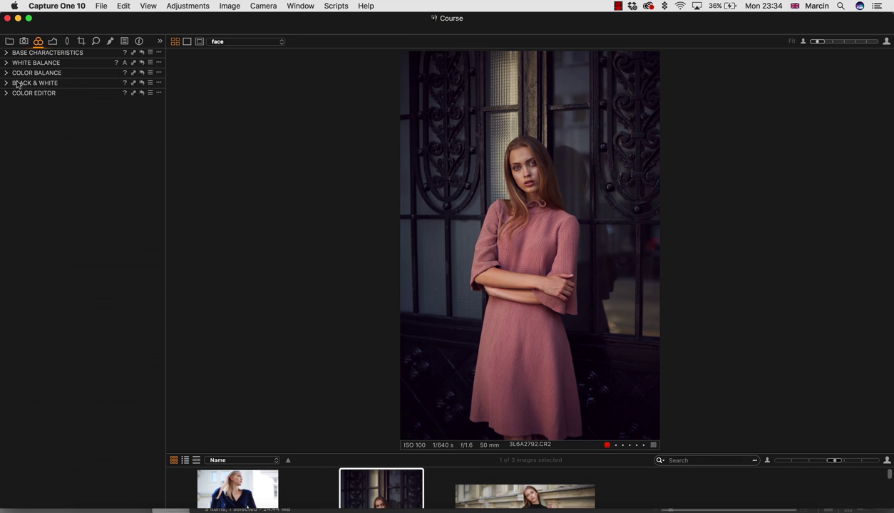
Increase the whole photo's contrast slightly in the Exposure settings
{"action": "left_click", "coordinate": [52, 41]}
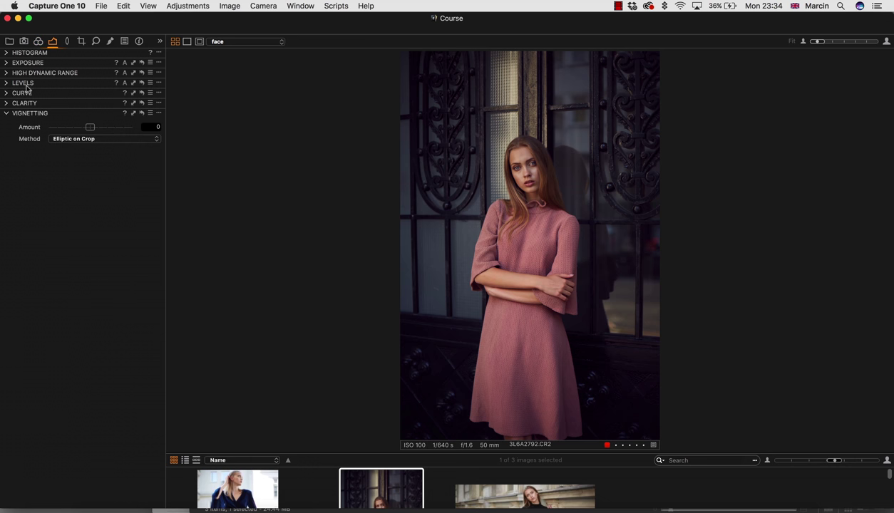
{"action": "left_click", "coordinate": [6, 64]}
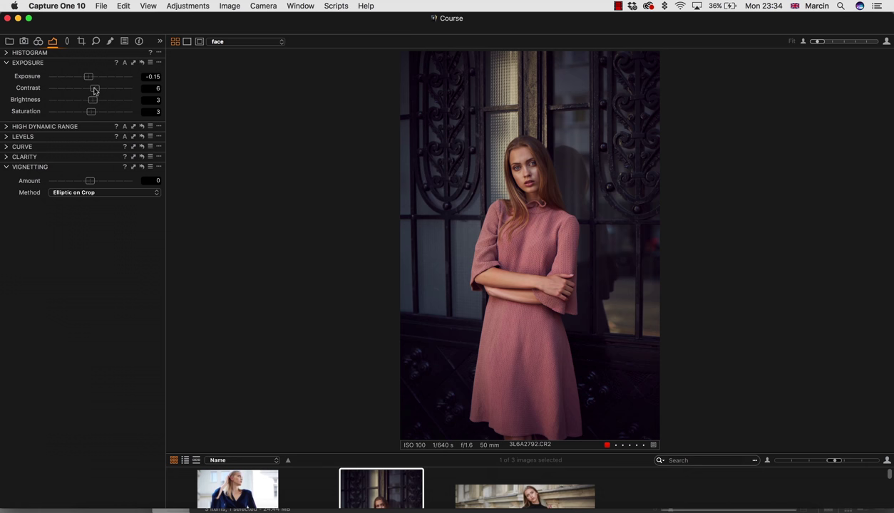
{"action": "left_click_drag", "start_coordinate": [95, 91], "coordinate": [97, 84]}
{"action": "left_click", "coordinate": [7, 64]}
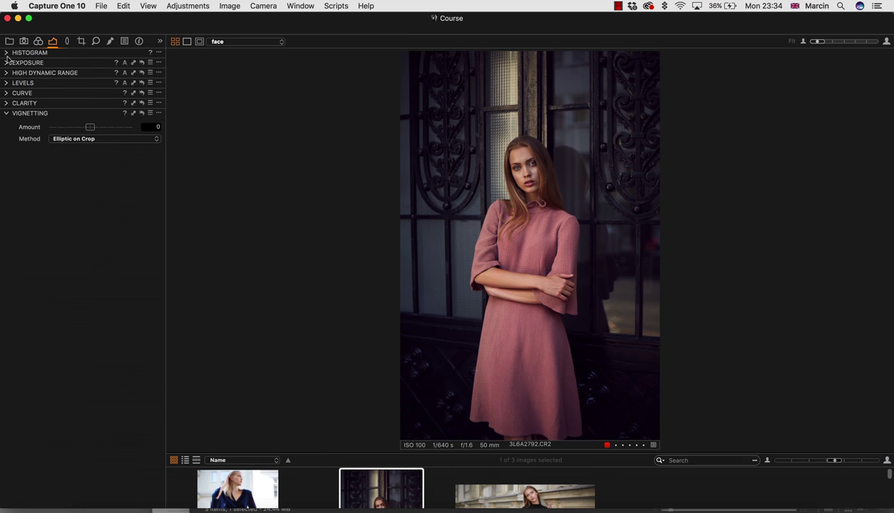
{"action": "left_click", "coordinate": [7, 114]}
{"action": "left_click", "coordinate": [40, 45]}
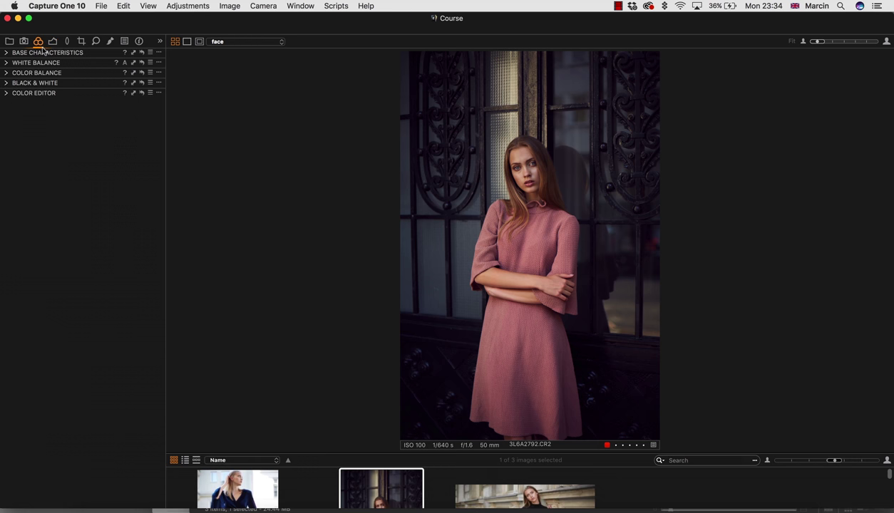
{"action": "left_click", "coordinate": [51, 45]}
{"action": "left_click", "coordinate": [110, 42]}
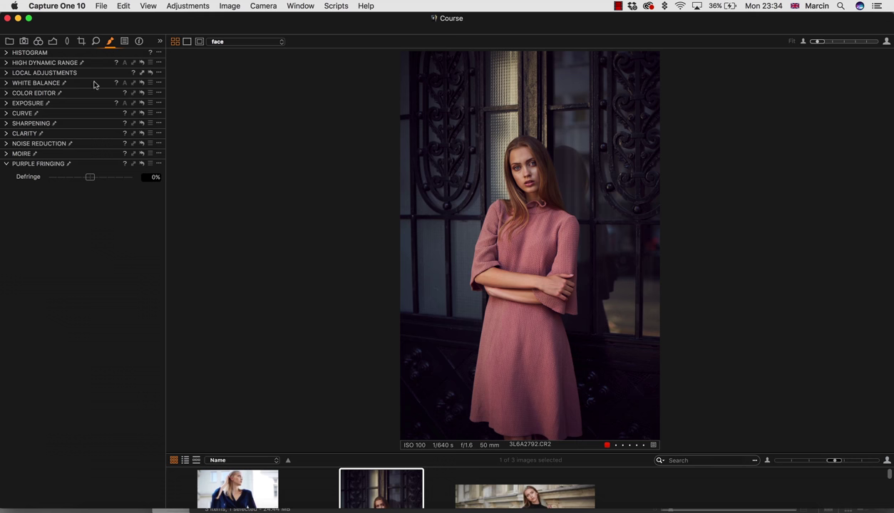
{"action": "left_click", "coordinate": [95, 43]}
{"action": "left_click", "coordinate": [109, 42]}
{"action": "left_click", "coordinate": [7, 144]}
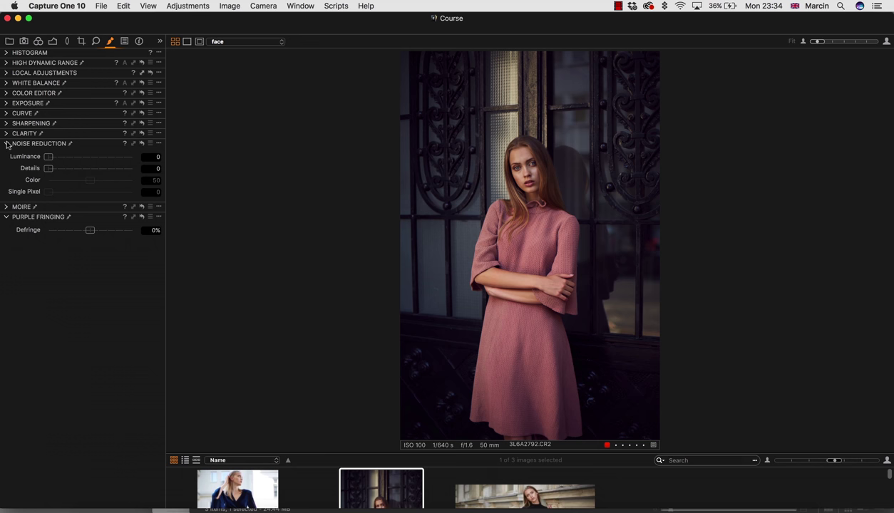
{"action": "left_click", "coordinate": [8, 144]}
Test a Clarity of 100 on the selected face layer and reset it to 0
{"action": "left_click", "coordinate": [7, 134]}
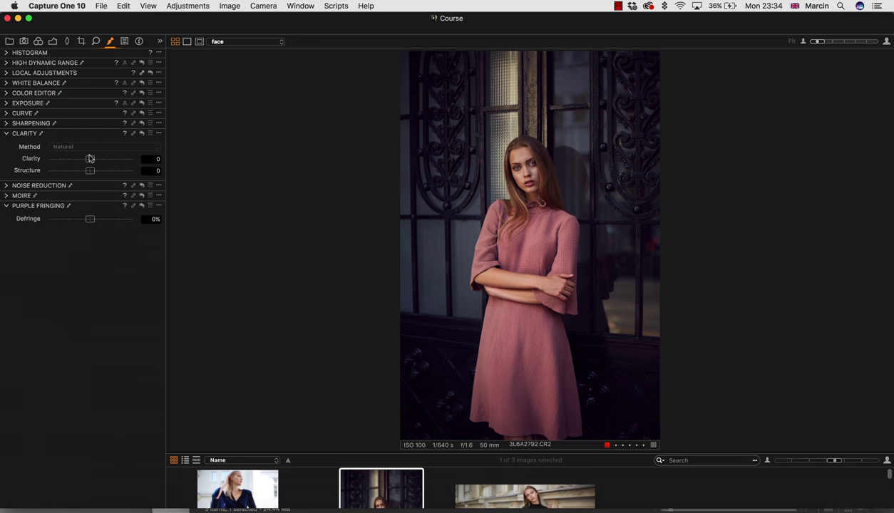
{"action": "left_click_drag", "start_coordinate": [89, 157], "coordinate": [142, 155]}
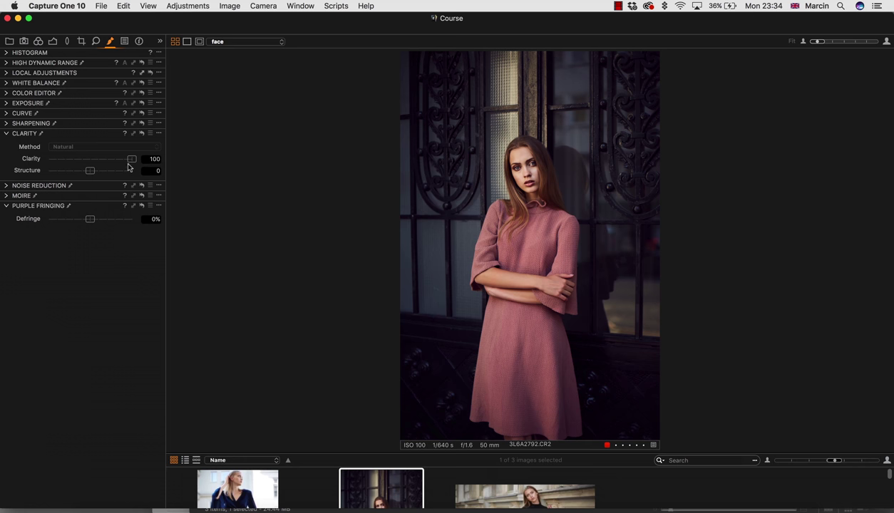
{"action": "left_click", "coordinate": [151, 159]}
{"action": "double_click", "coordinate": [150, 159]}
{"action": "type", "text": "0"}
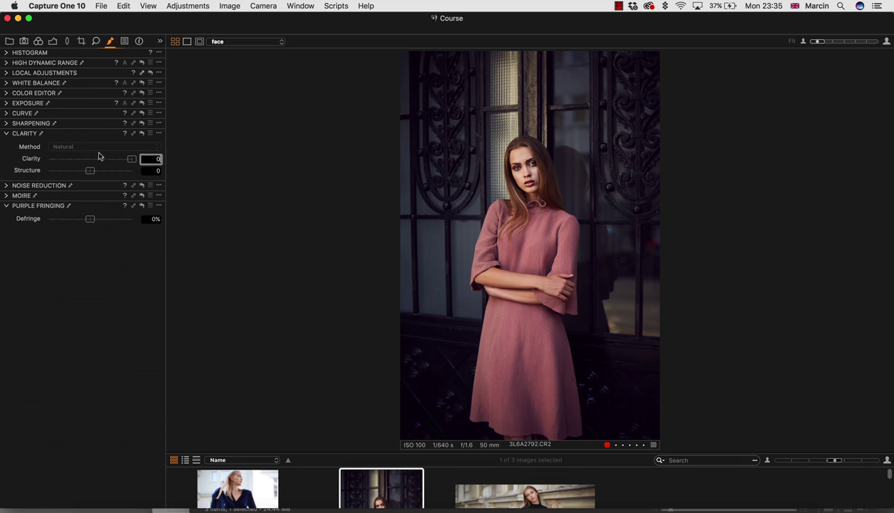
{"action": "key", "text": "Return"}
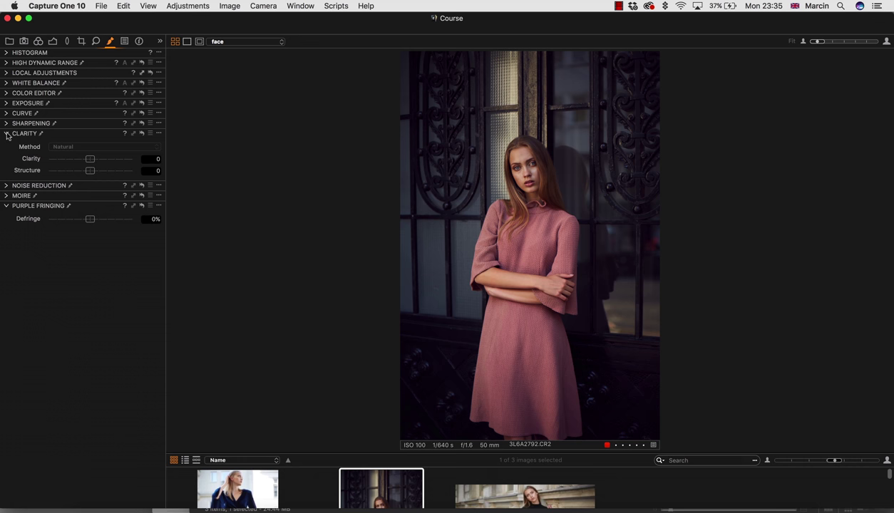
{"action": "left_click", "coordinate": [7, 134]}
Test extreme sharpening on the dress texture with an amount of 1,000 and a radius of 2.5, followed by 1.5
{"action": "left_click", "coordinate": [95, 42]}
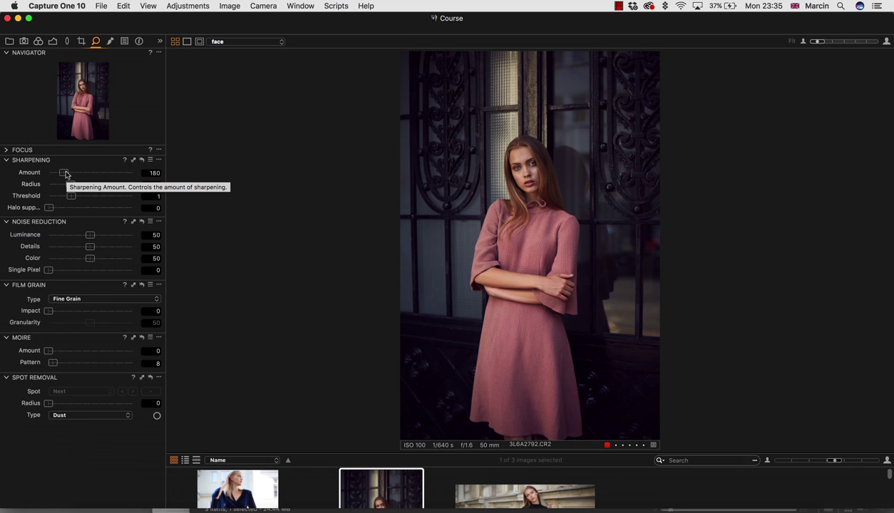
{"action": "left_click_drag", "start_coordinate": [63, 172], "coordinate": [141, 166]}
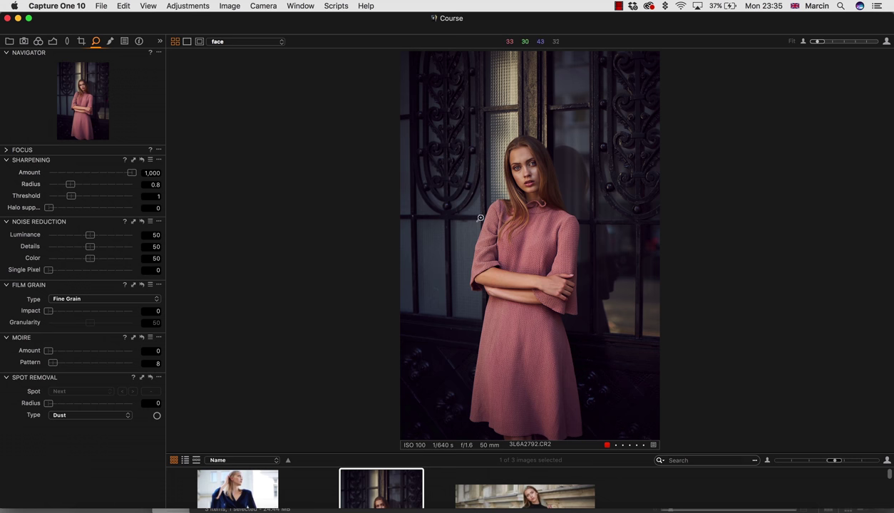
{"action": "left_click_drag", "start_coordinate": [535, 202], "coordinate": [586, 313]}
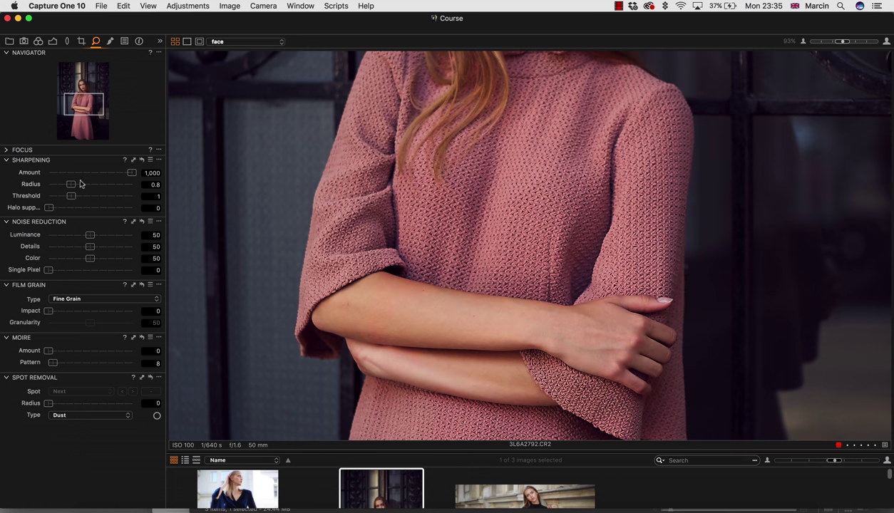
{"action": "left_click_drag", "start_coordinate": [80, 184], "coordinate": [143, 184]}
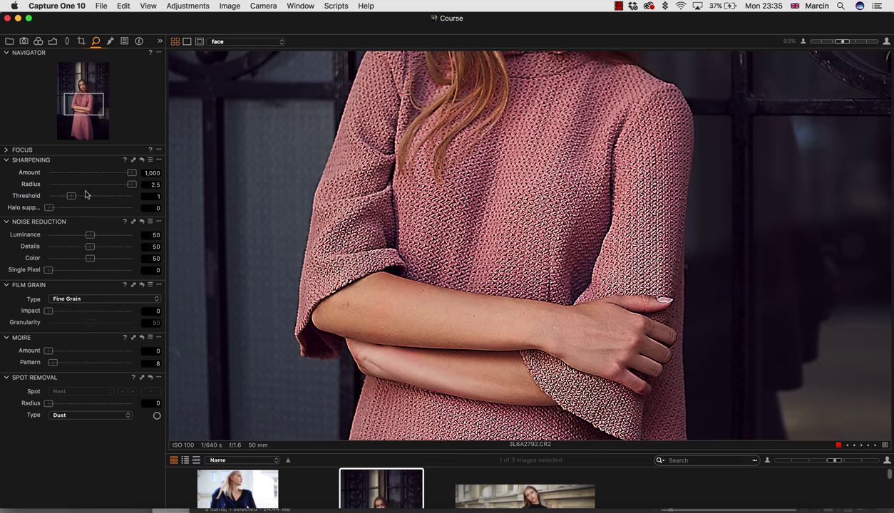
{"action": "left_click", "coordinate": [97, 184]}
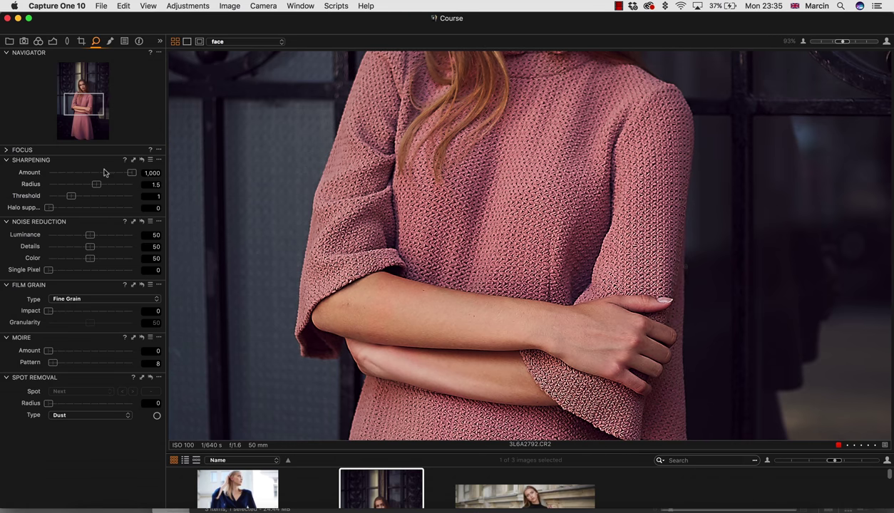
Set the photo's sharpening to amount 600, radius 1.1 and threshold 0.7
{"action": "left_click_drag", "start_coordinate": [104, 172], "coordinate": [77, 187]}
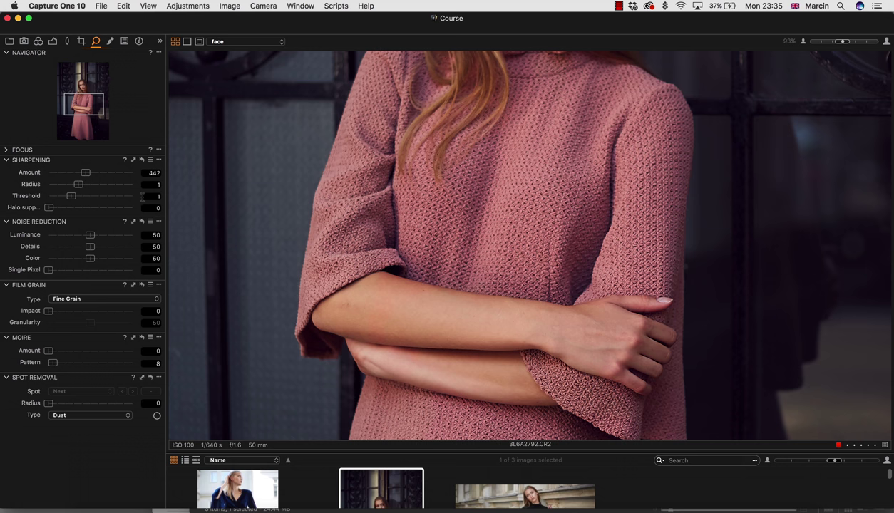
{"action": "key", "text": "super+0"}
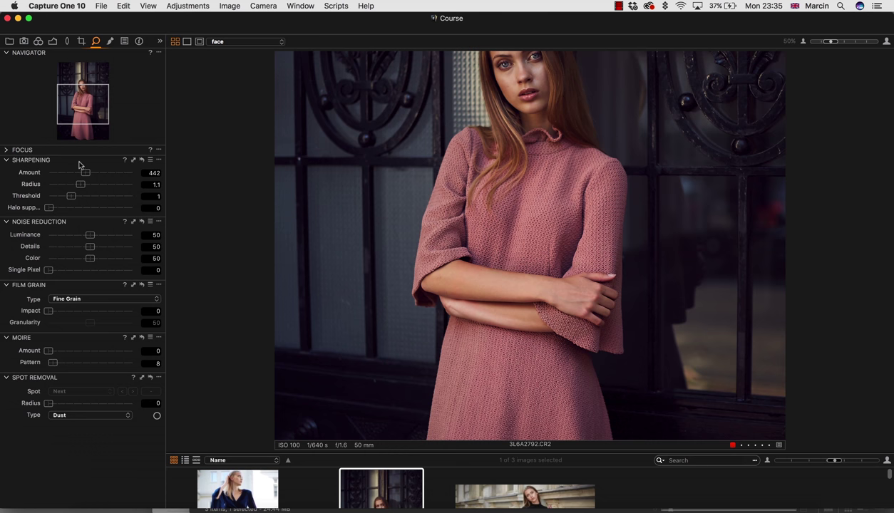
{"action": "left_click_drag", "start_coordinate": [85, 174], "coordinate": [60, 198]}
{"action": "left_click", "coordinate": [114, 174]}
{"action": "left_click", "coordinate": [97, 173]}
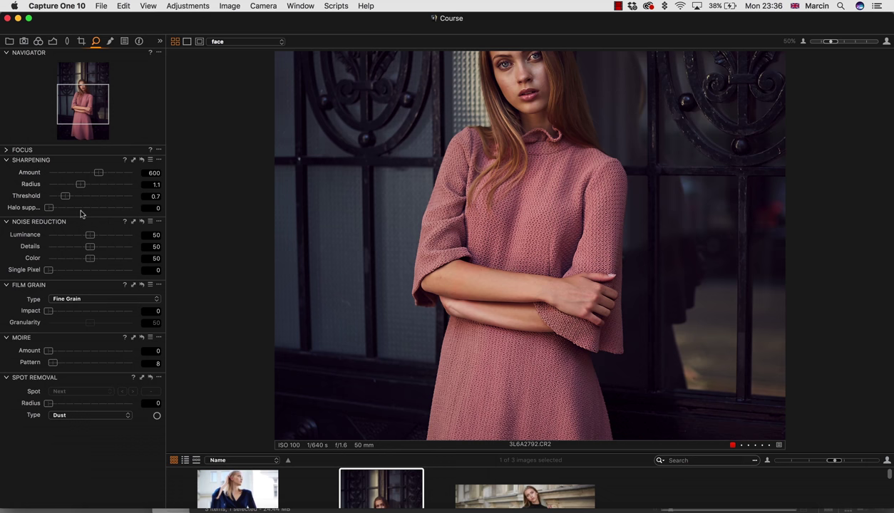
Test weak and strong Fine Grain impact on the photo and reset the impact to 0
{"action": "left_click", "coordinate": [78, 311]}
{"action": "left_click_drag", "start_coordinate": [80, 311], "coordinate": [138, 311]}
{"action": "left_click_drag", "start_coordinate": [80, 310], "coordinate": [21, 296]}
{"action": "left_click_drag", "start_coordinate": [88, 310], "coordinate": [144, 299]}
{"action": "left_click", "coordinate": [89, 311]}
{"action": "double_click", "coordinate": [90, 311]}
Test noise reduction with luminance, details and color all at 0 and all at 100
{"action": "left_click_drag", "start_coordinate": [90, 251], "coordinate": [21, 238]}
{"action": "left_click_drag", "start_coordinate": [103, 251], "coordinate": [21, 225]}
{"action": "left_click_drag", "start_coordinate": [89, 258], "coordinate": [24, 249]}
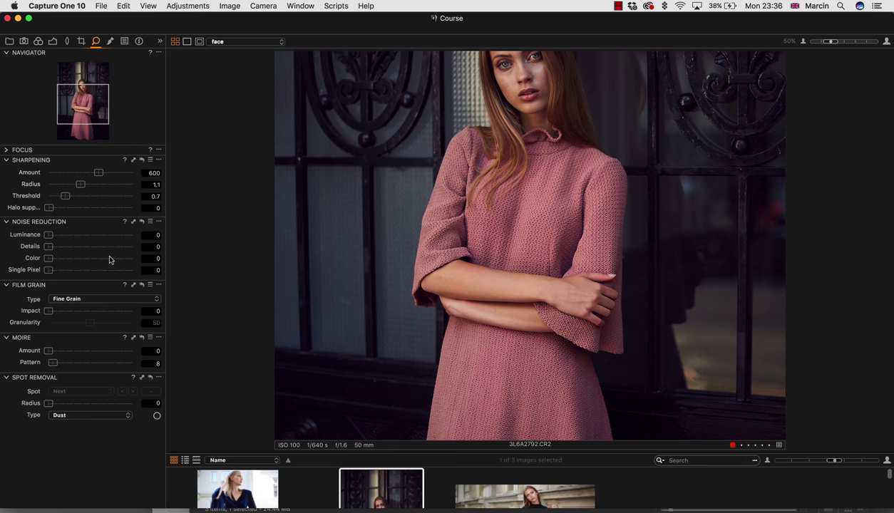
{"action": "left_click_drag", "start_coordinate": [109, 260], "coordinate": [173, 242]}
{"action": "left_click_drag", "start_coordinate": [114, 228], "coordinate": [185, 228]}
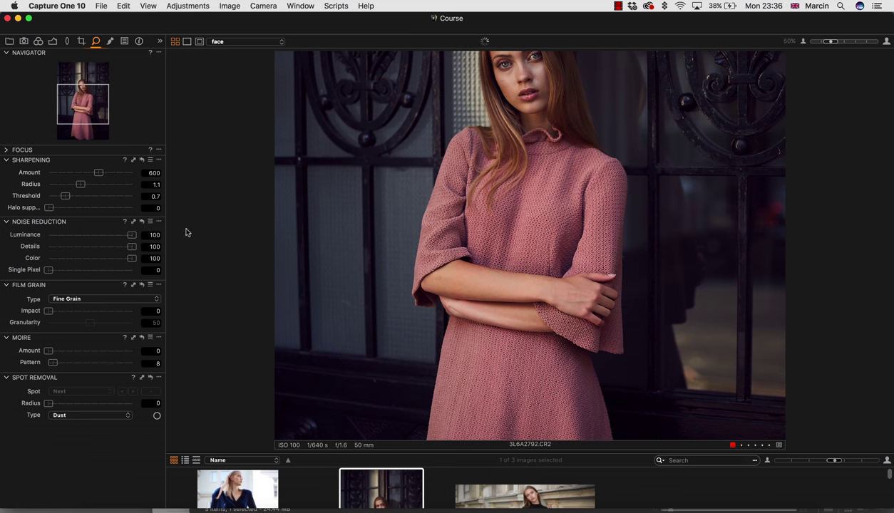
Set the noise reduction's luminance, details and color back to 50 each
{"action": "left_click", "coordinate": [151, 235]}
{"action": "type", "text": "50"}
{"action": "left_click", "coordinate": [146, 250]}
{"action": "type", "text": "50"}
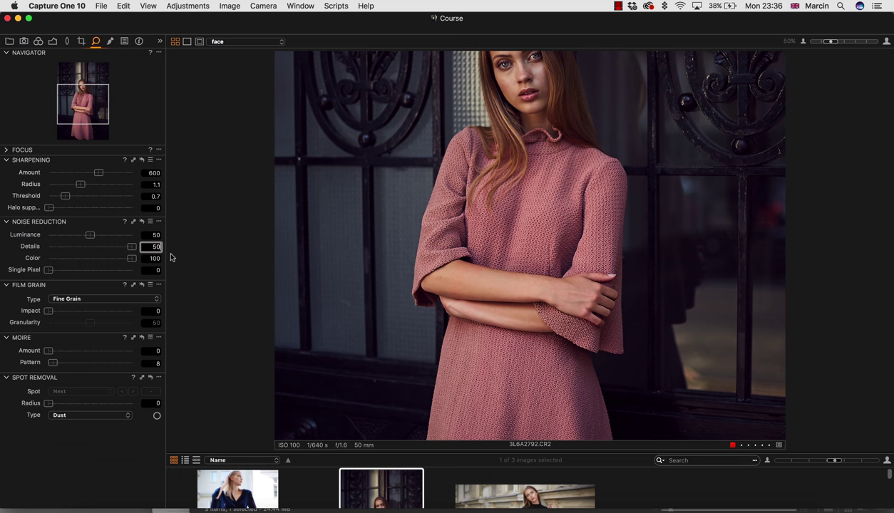
{"action": "left_click", "coordinate": [151, 258]}
{"action": "type", "text": "50"}
{"action": "key", "text": "Return"}
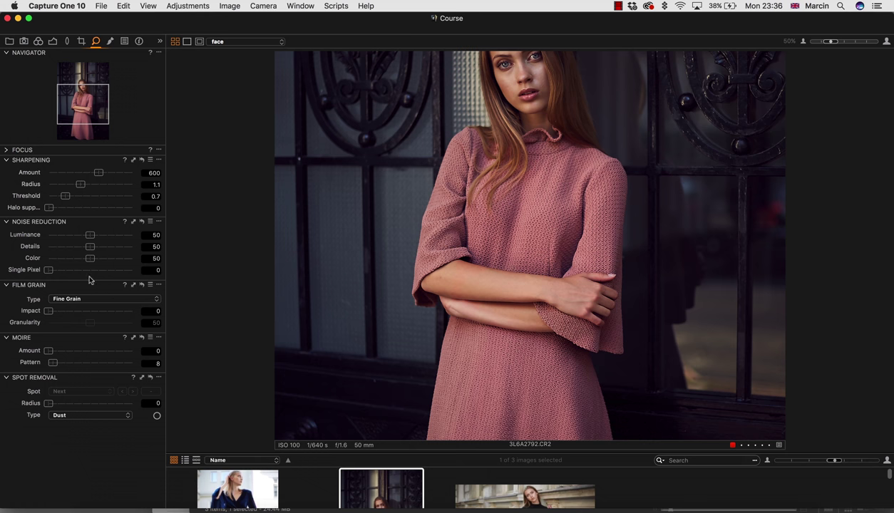
Add Fine Grain with an impact of 51 and set the moire amount to 3
{"action": "left_click_drag", "start_coordinate": [88, 311], "coordinate": [139, 308]}
{"action": "left_click", "coordinate": [93, 311]}
{"action": "left_click_drag", "start_coordinate": [94, 314], "coordinate": [87, 314]}
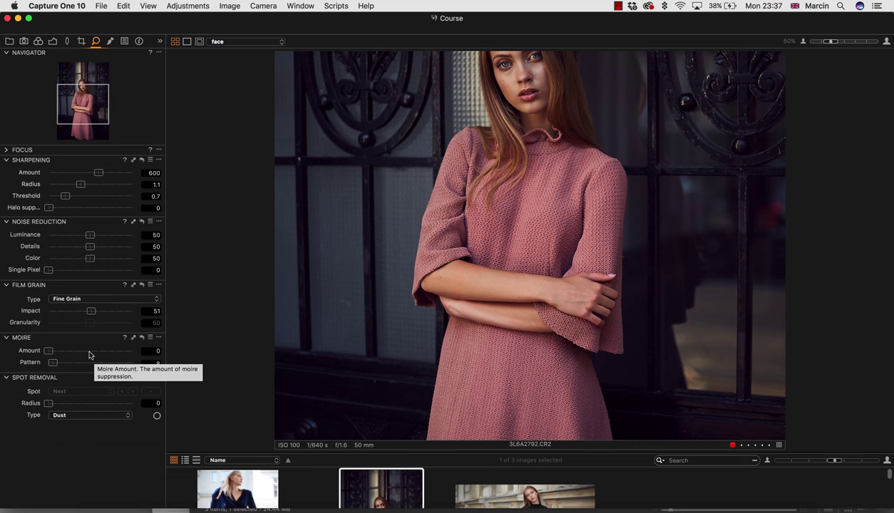
{"action": "left_click_drag", "start_coordinate": [91, 351], "coordinate": [52, 346]}
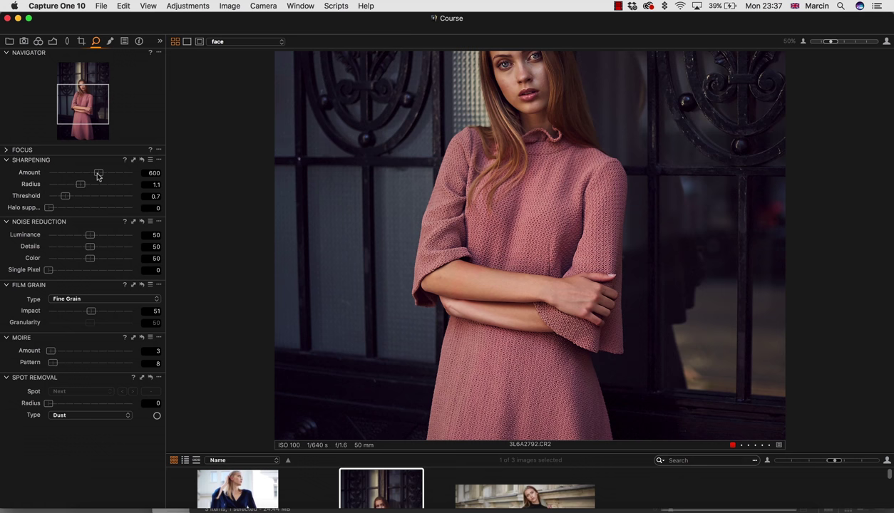
Refine the photo's sharpening to amount 568 and radius 1.3
{"action": "left_click_drag", "start_coordinate": [98, 173], "coordinate": [92, 185]}
{"action": "left_click", "coordinate": [111, 185]}
{"action": "left_click", "coordinate": [85, 185]}
{"action": "mouse_move", "coordinate": [84, 188]}
{"action": "left_mouse_down"}
{"action": "mouse_move", "coordinate": [52, 184]}
{"action": "mouse_move", "coordinate": [90, 179]}
{"action": "left_mouse_up"}
{"action": "left_click_drag", "start_coordinate": [89, 177], "coordinate": [94, 177]}
{"action": "key", "text": "super+0"}
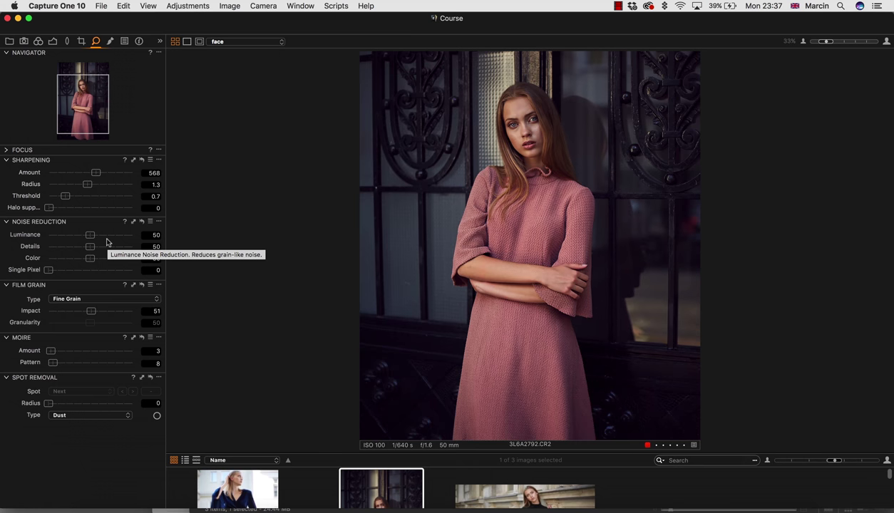
{"action": "key", "text": "super+minus"}
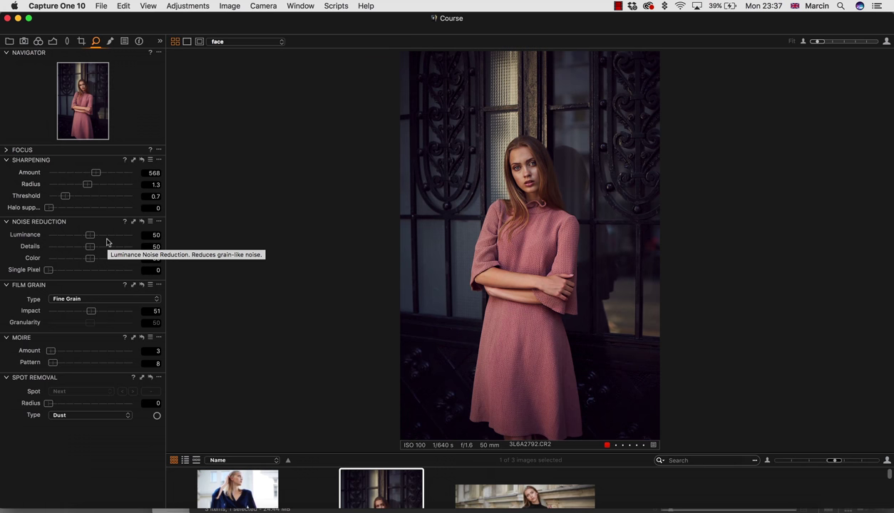
{"action": "left_click", "coordinate": [7, 160]}
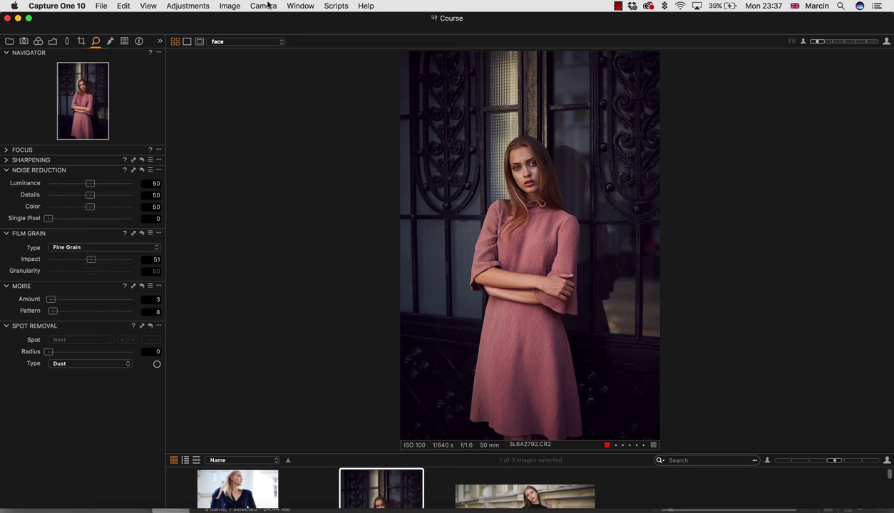
Create a new unedited variant of the photo and show it side by side with the retouched variant
{"action": "left_click", "coordinate": [238, 6]}
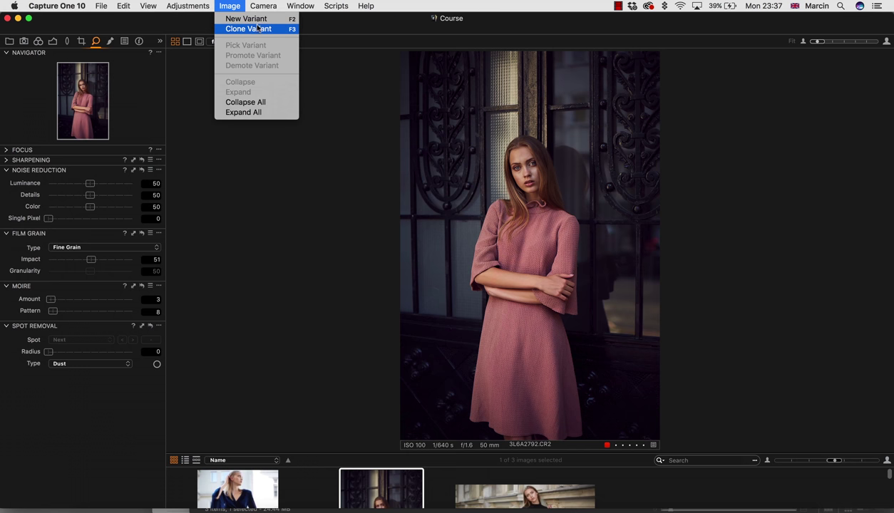
{"action": "left_click", "coordinate": [255, 19]}
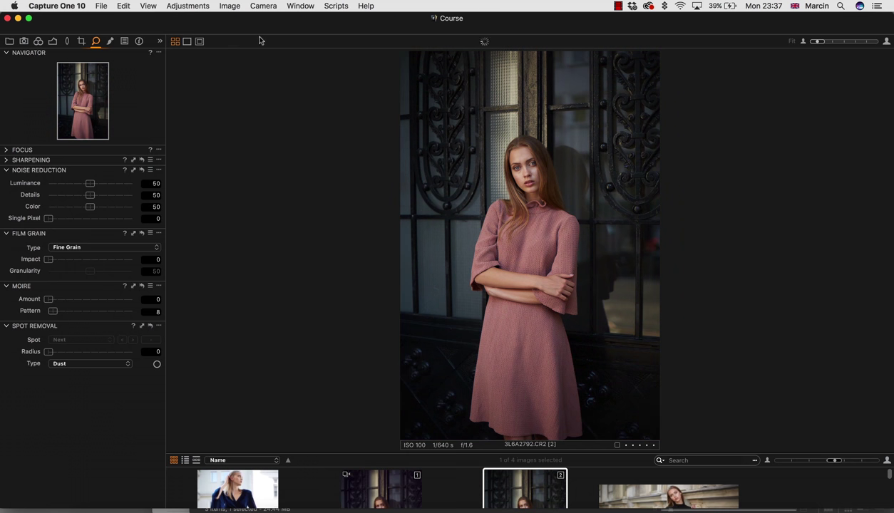
{"action": "left_click", "coordinate": [381, 490], "text": "super"}
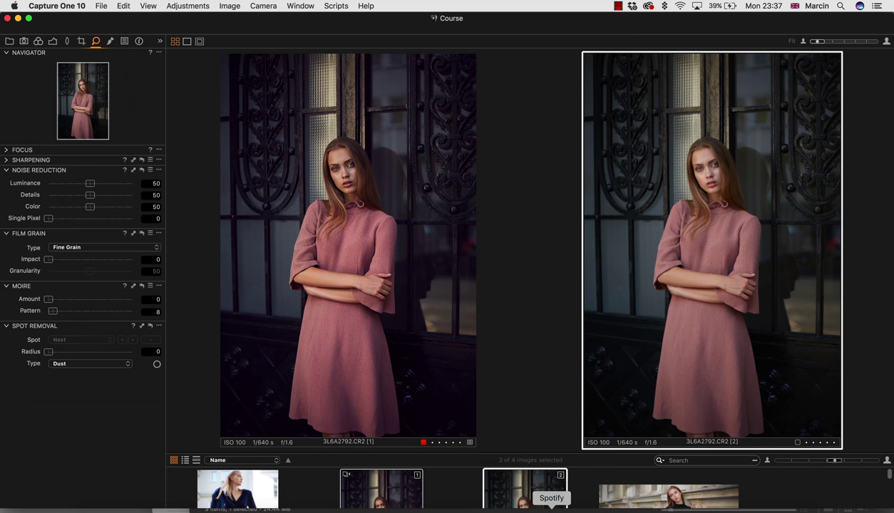